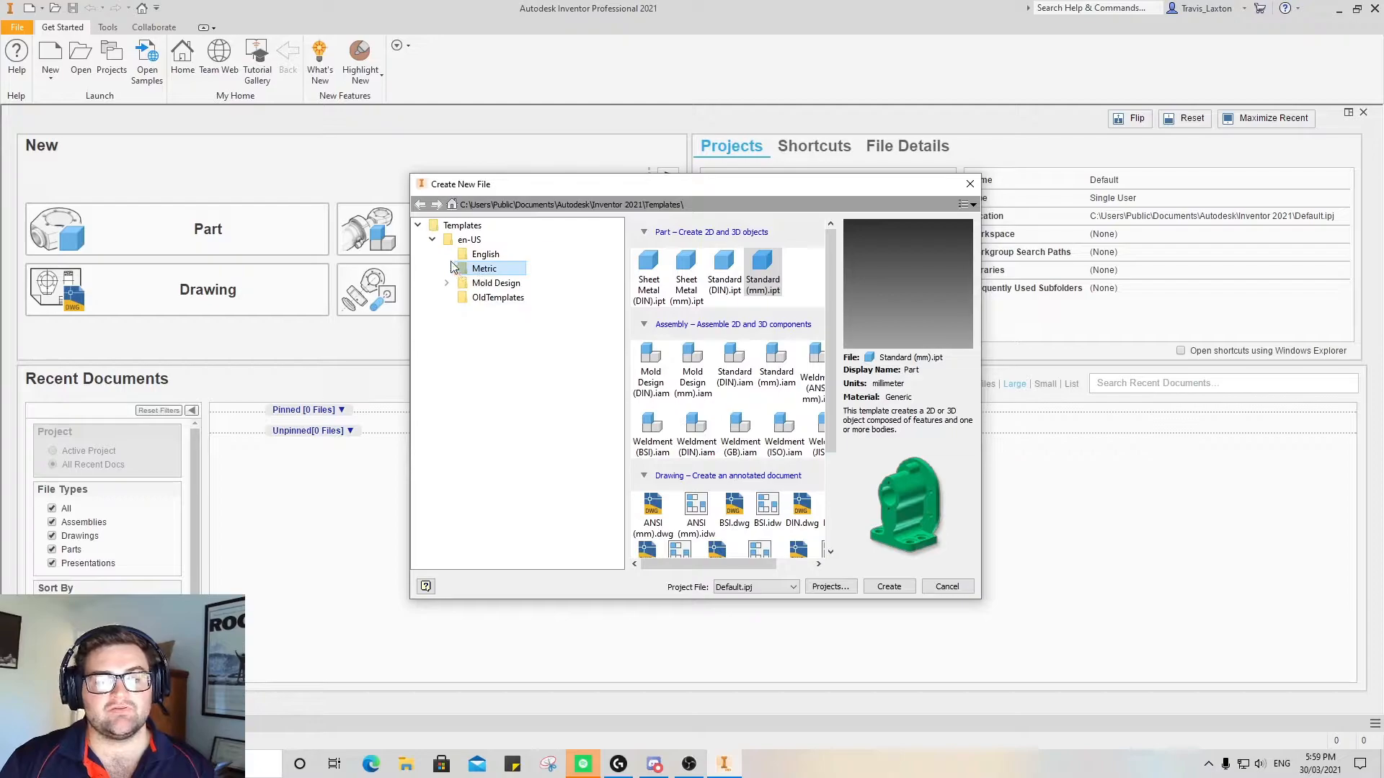
Create a new part from the metric Standard (mm).ipt template
click(432, 239)
click(431, 239)
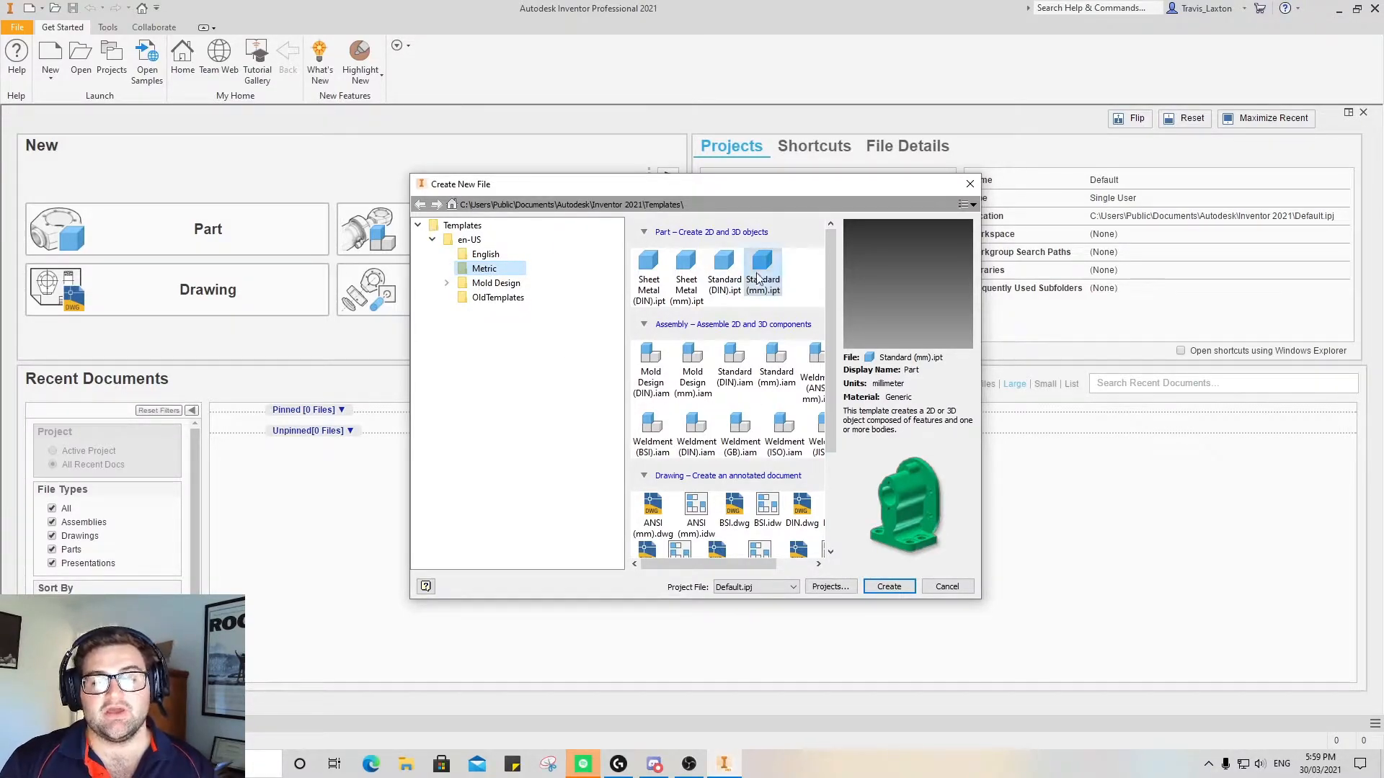
click(885, 587)
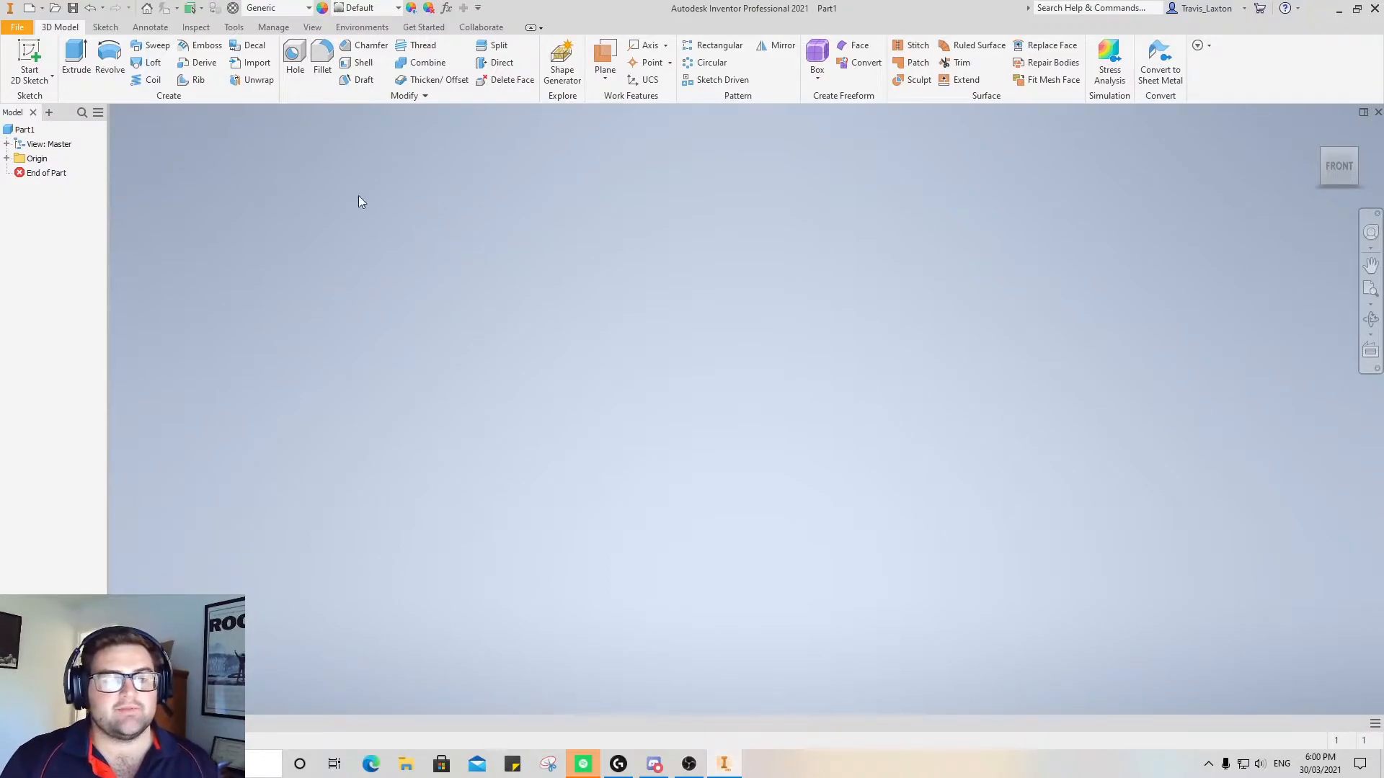
Start a 2D sketch on the horizontal origin plane
click(15, 42)
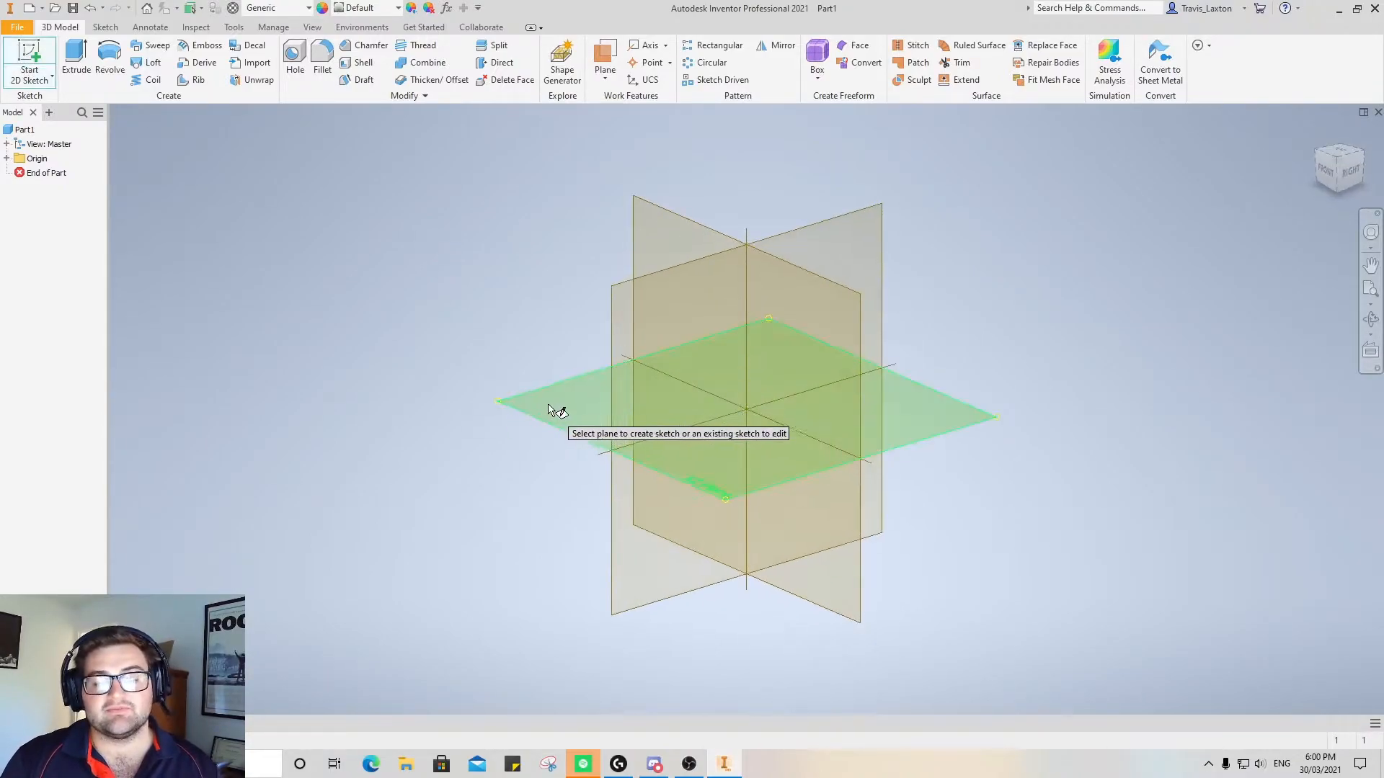
click(607, 390)
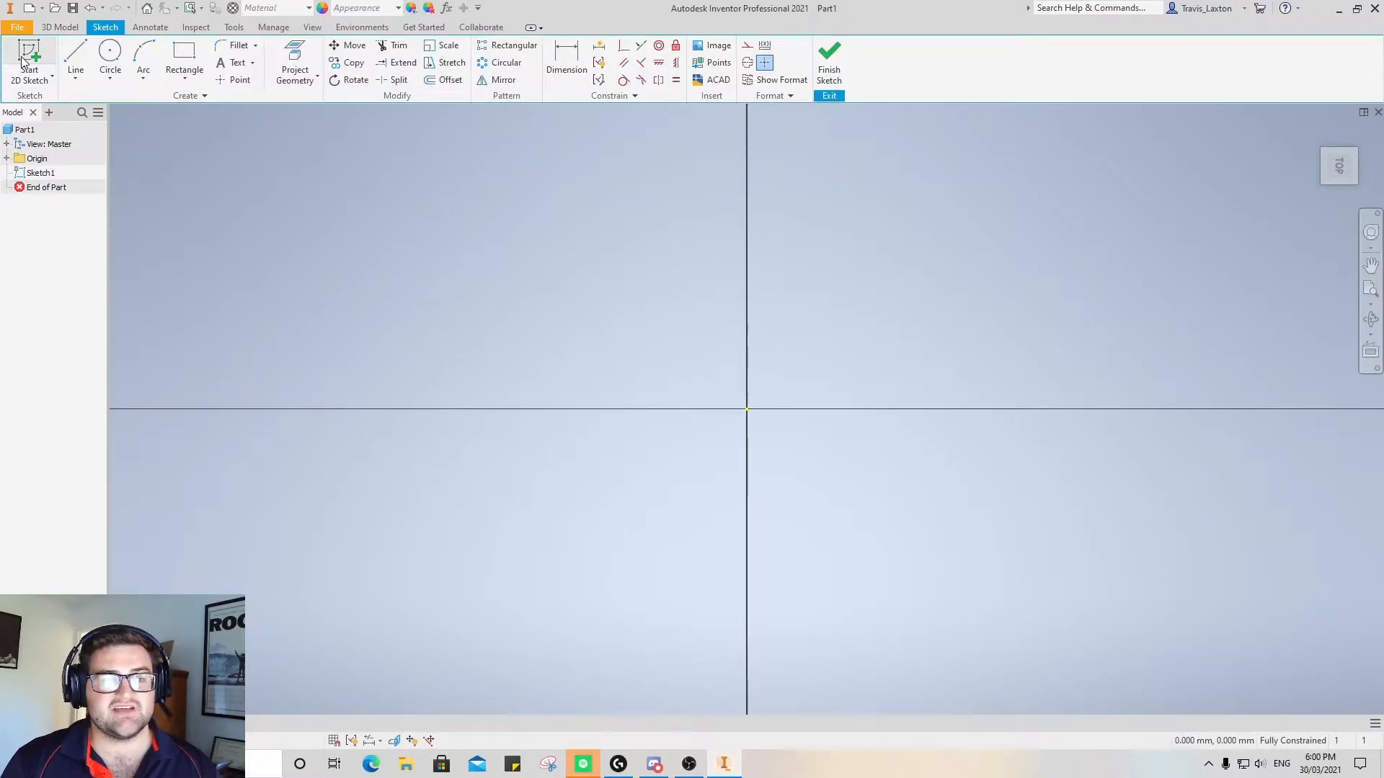
click(1350, 132)
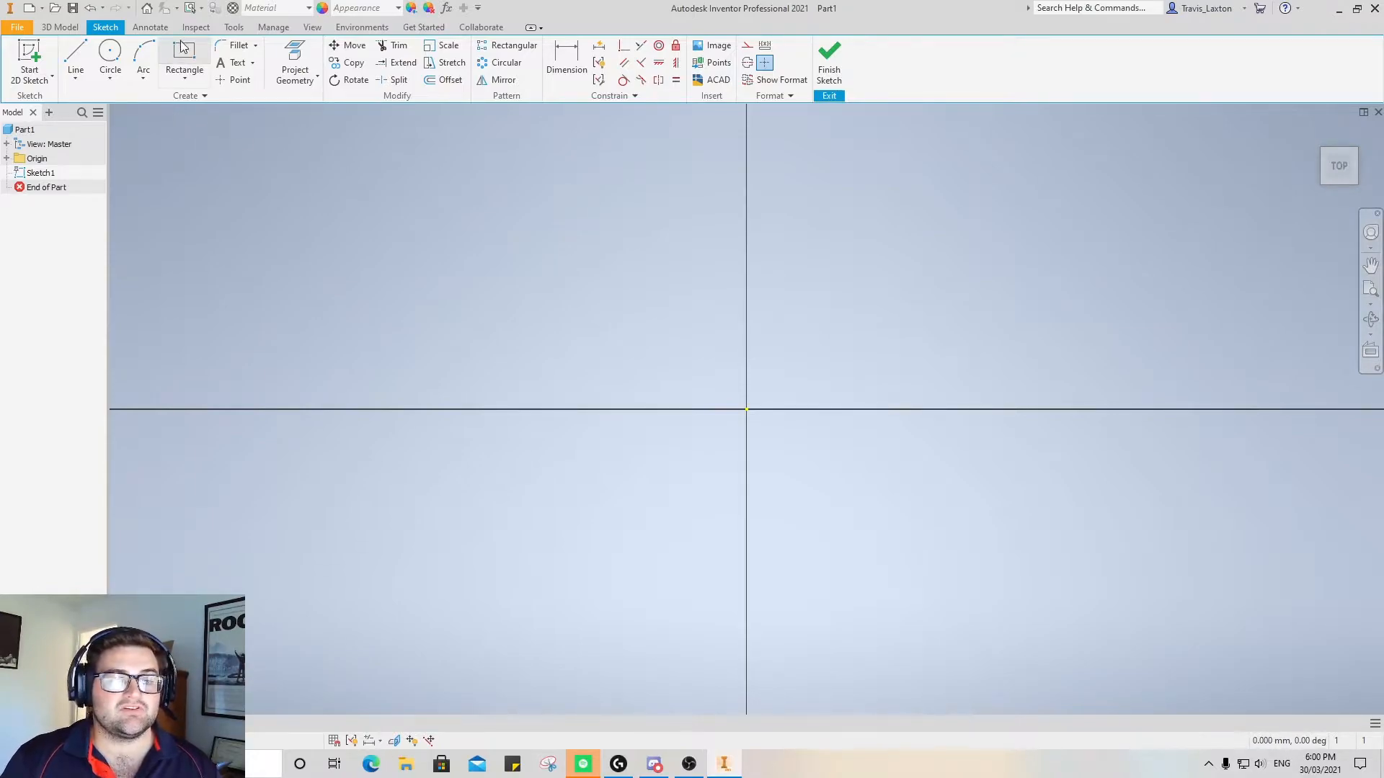
Sketch a 25.4 mm by 25.4 mm square with one corner on the sketch origin
click(181, 65)
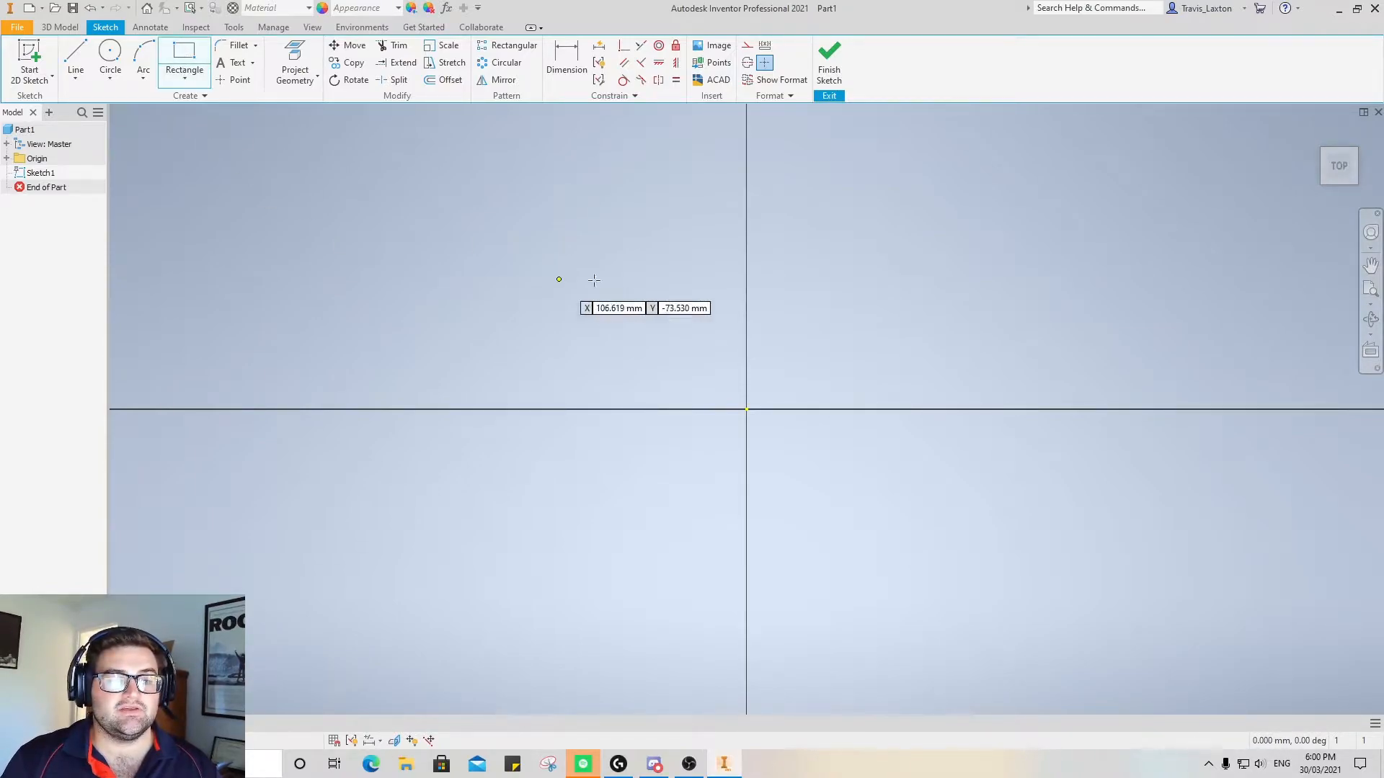
click(746, 409)
text(25.4)
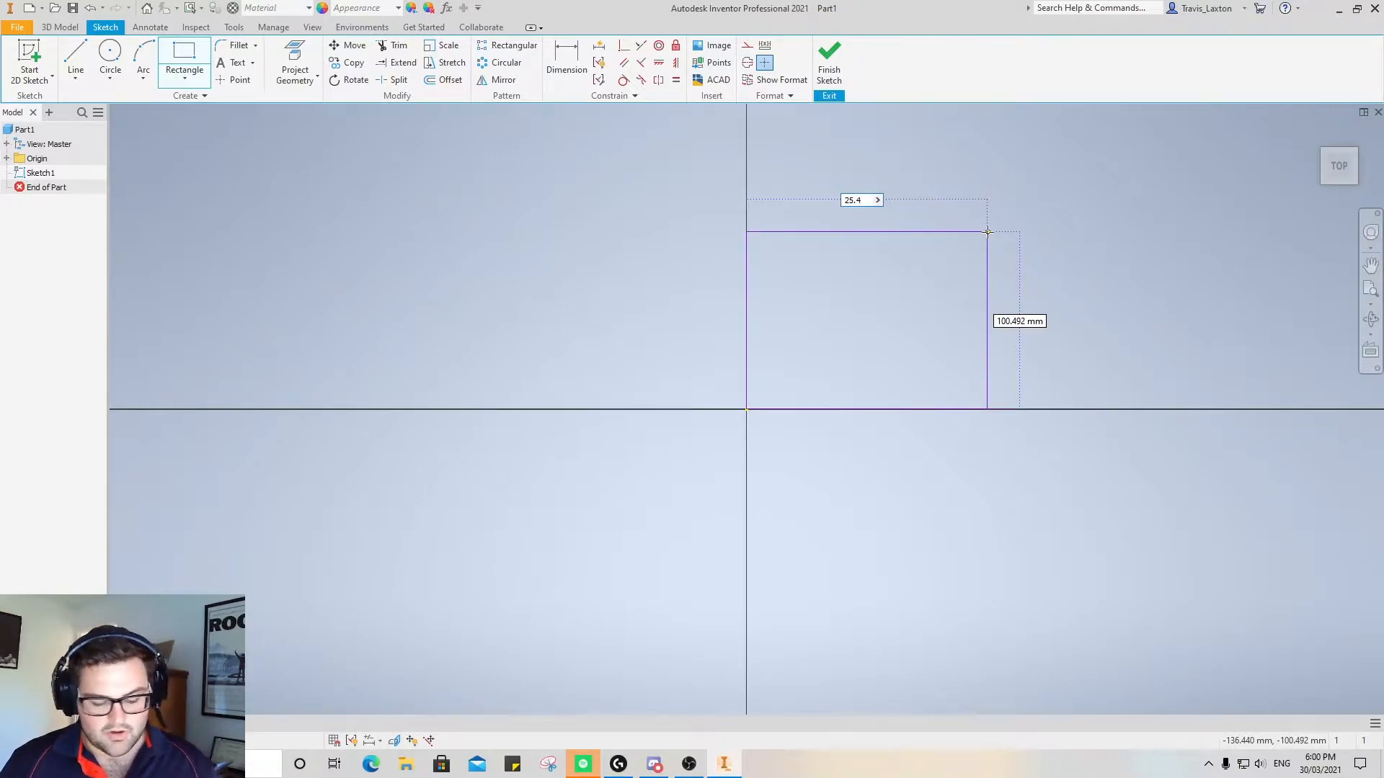
key(Tab)
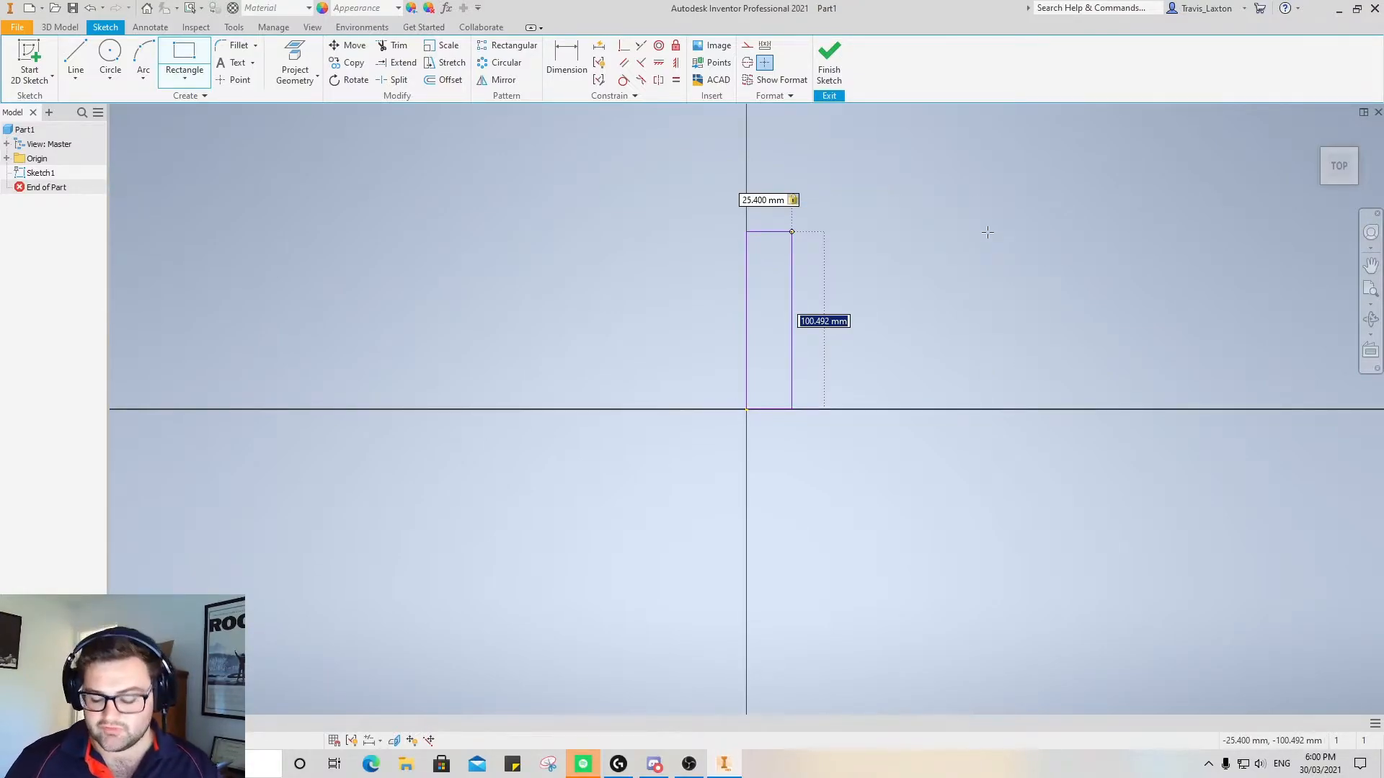
text(25.4)
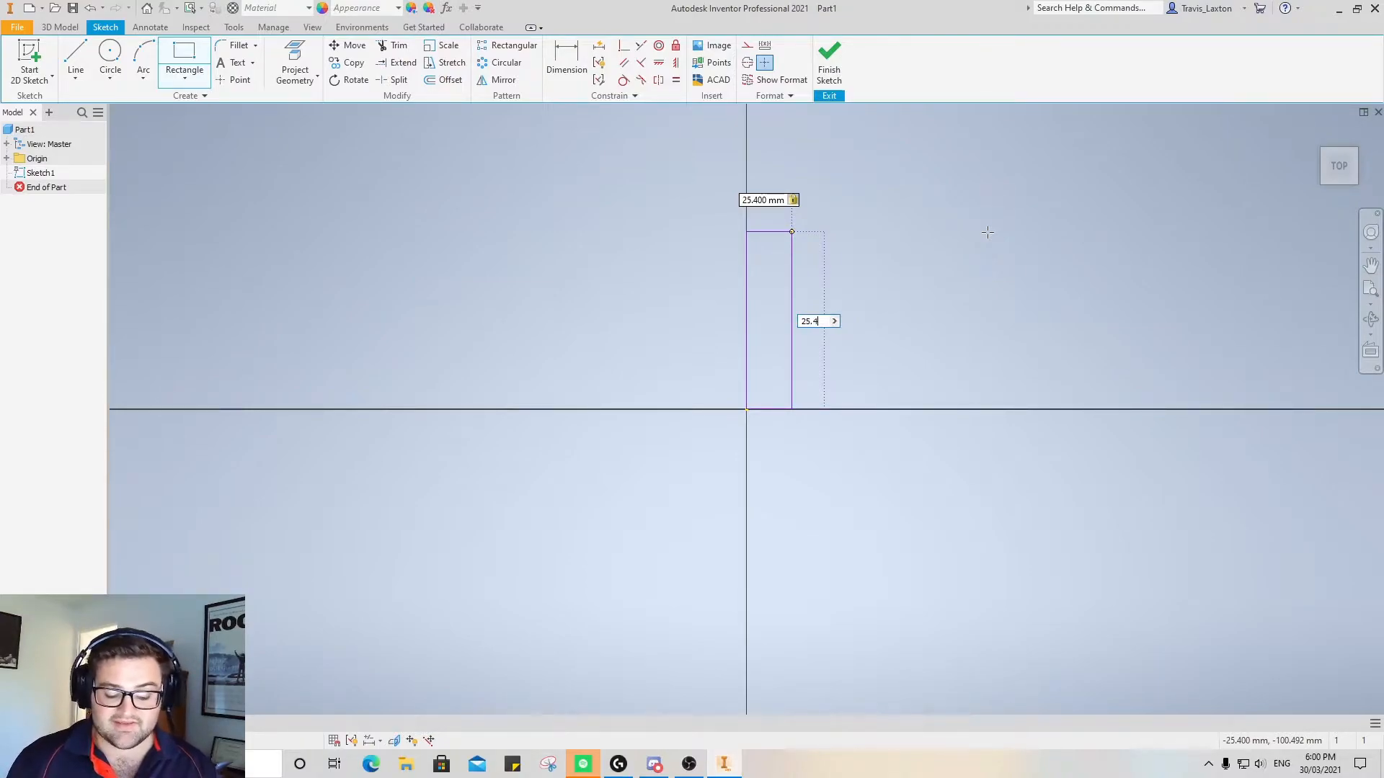
key(Return)
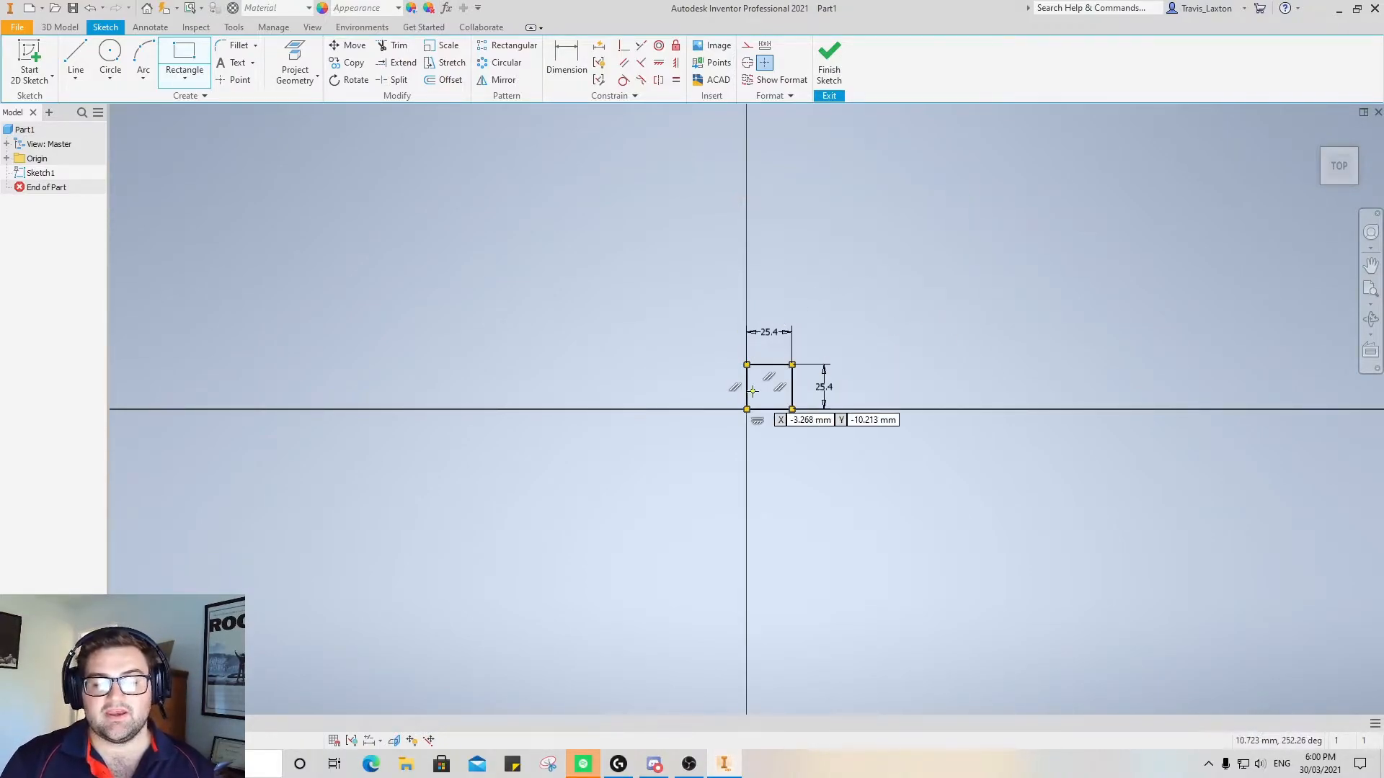
Offset the square's outline 1.6 mm inward to form the tube wall
click(1354, 167)
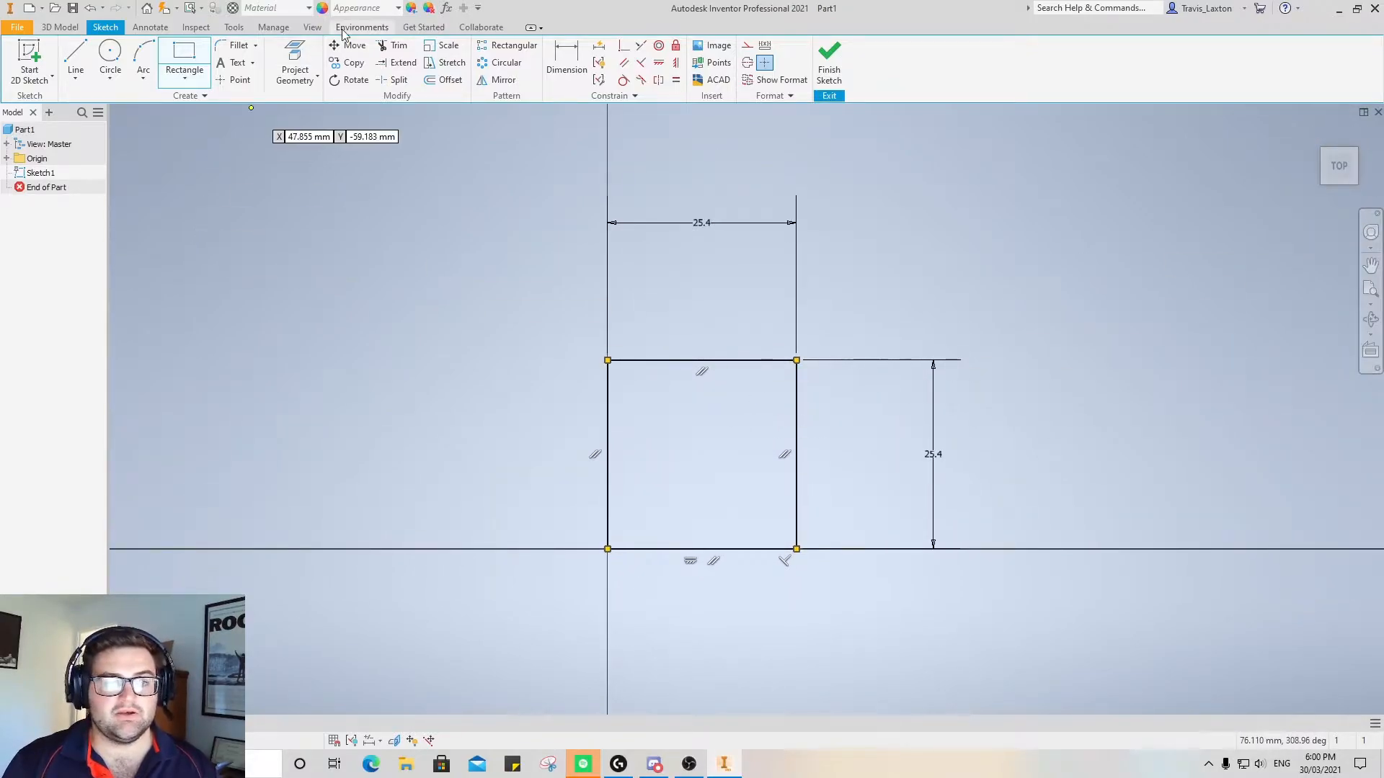
click(444, 80)
click(692, 362)
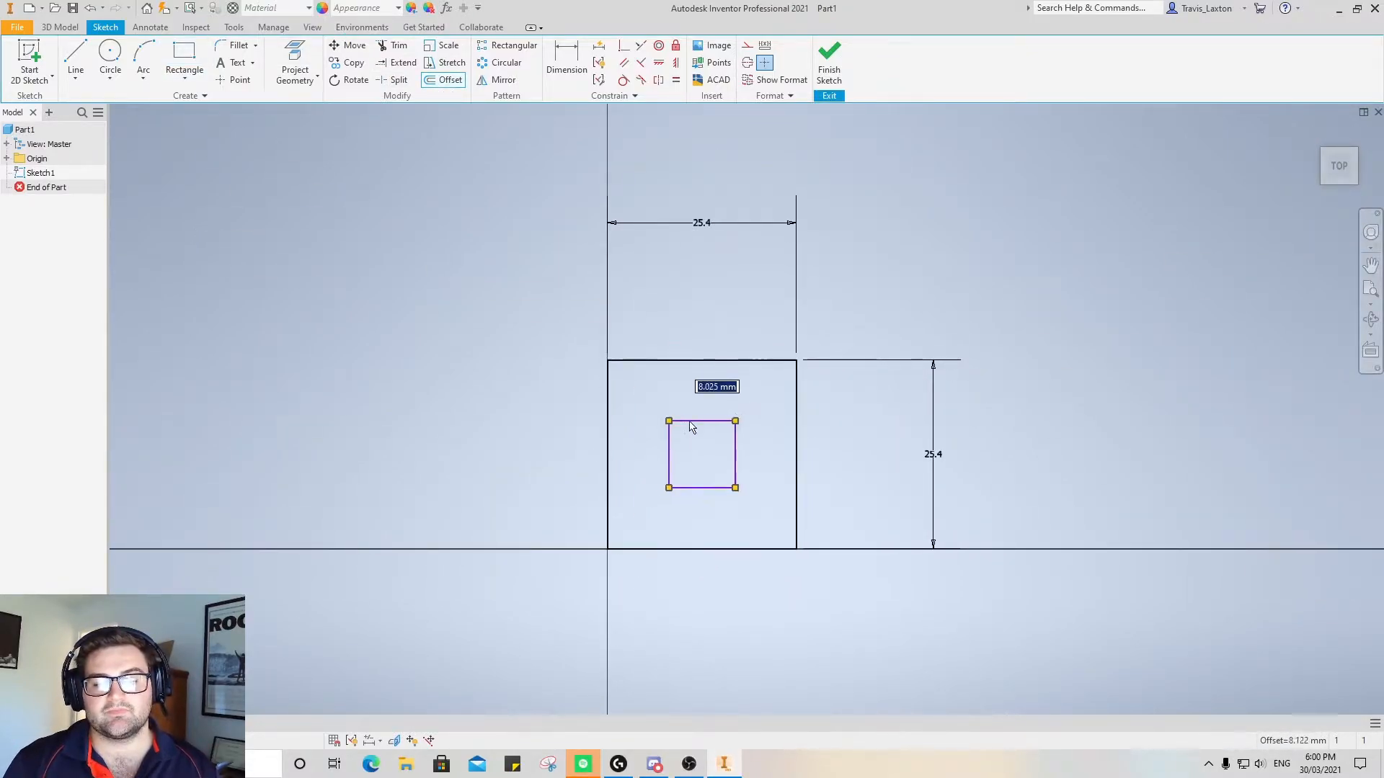
text(1.6)
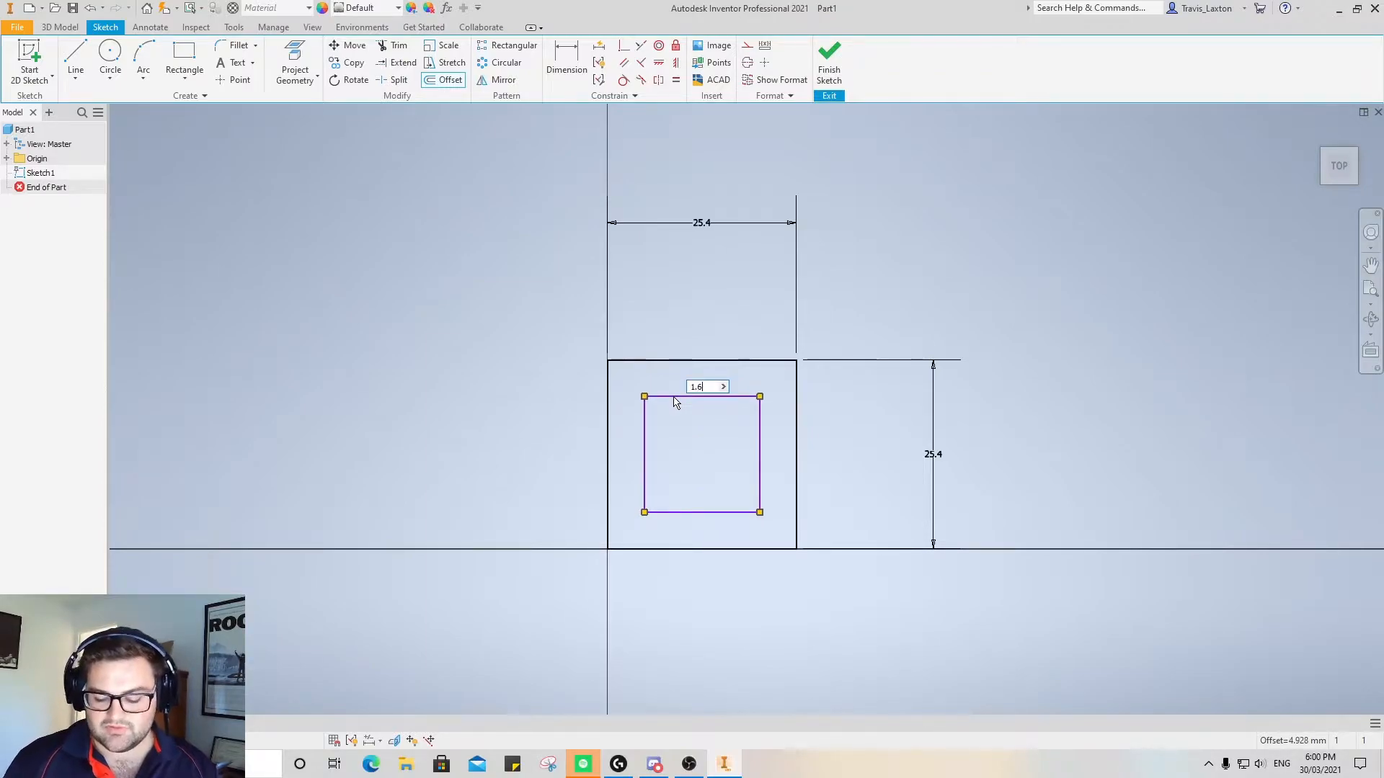
key(Return)
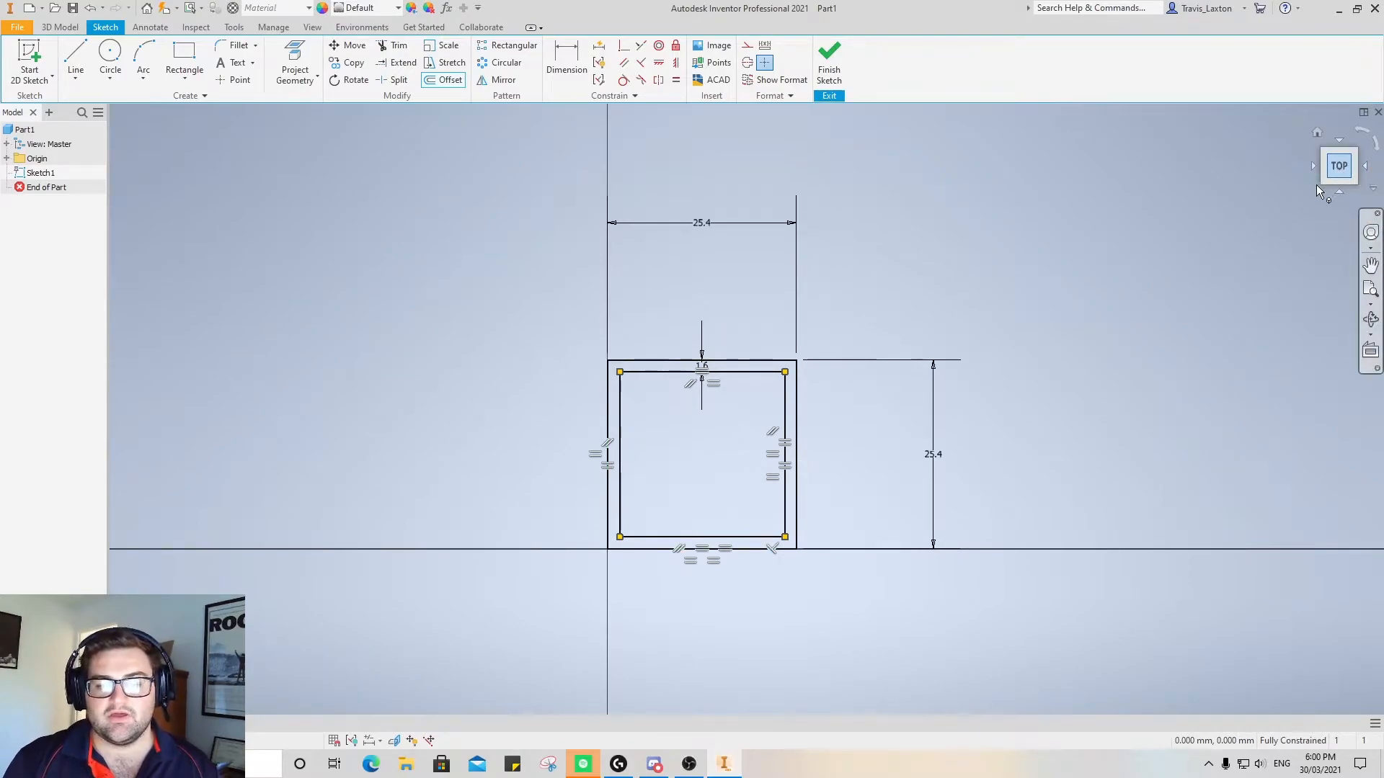
drag(1322, 183, 1315, 203)
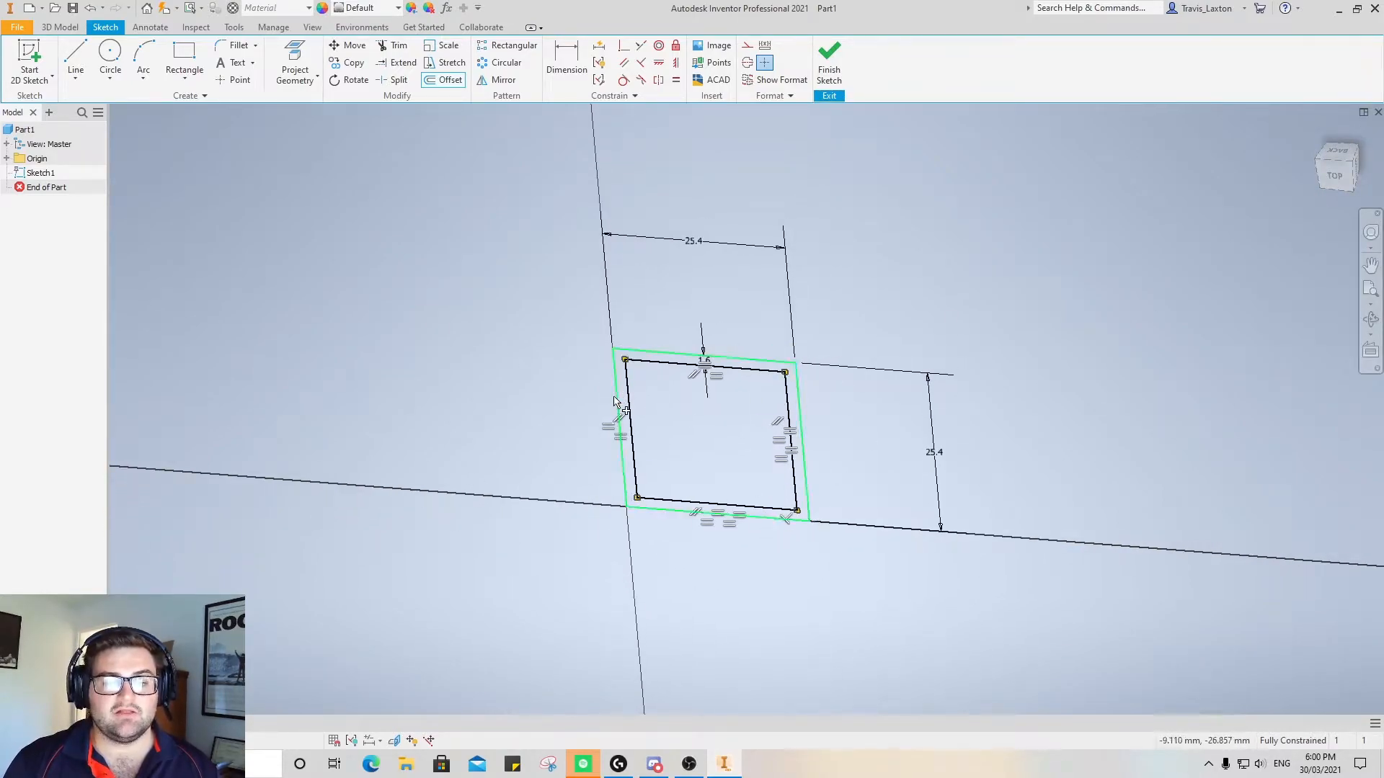
click(60, 27)
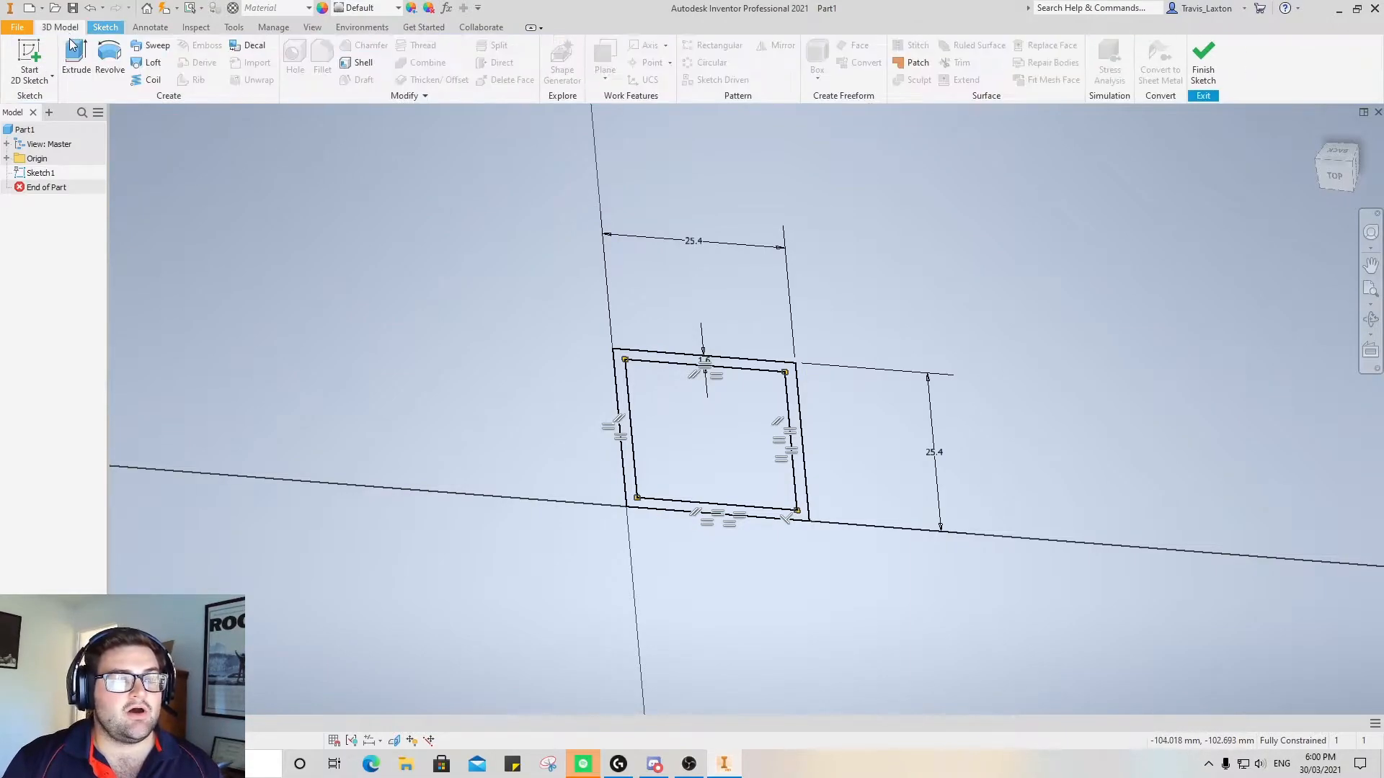
click(74, 54)
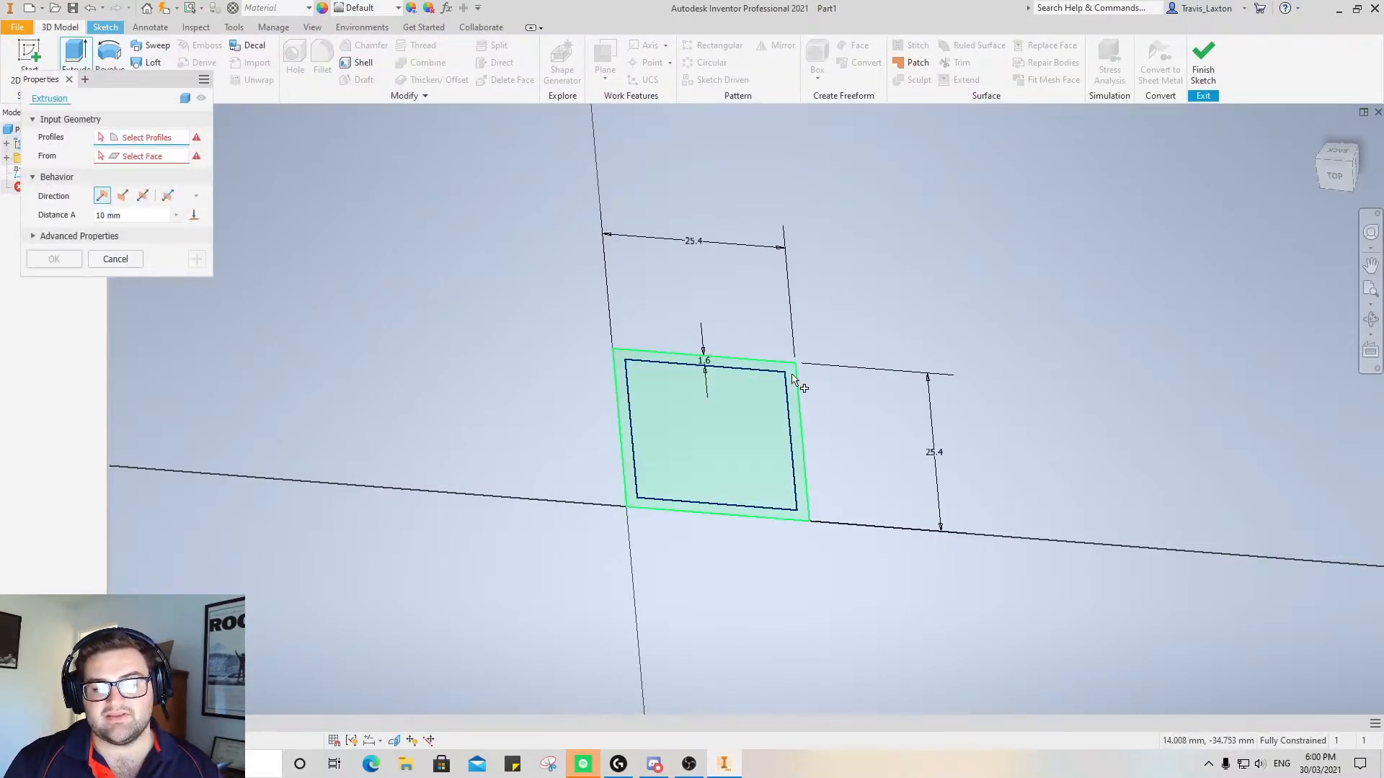
click(789, 388)
click(115, 260)
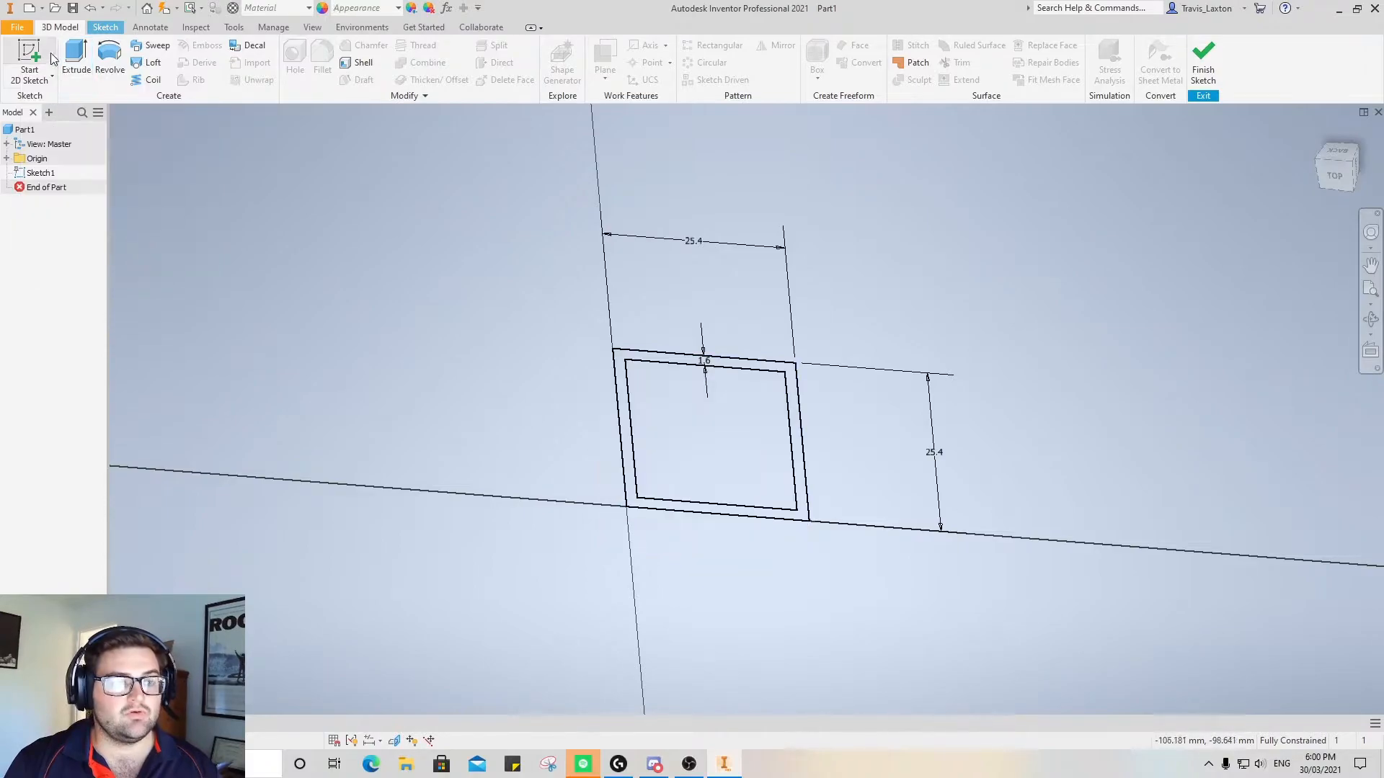
Extrude the wall profile between the outer and inner squares 750 mm to form the square tube
click(75, 54)
scroll(785, 371, up, 3)
scroll(789, 390, down, 7)
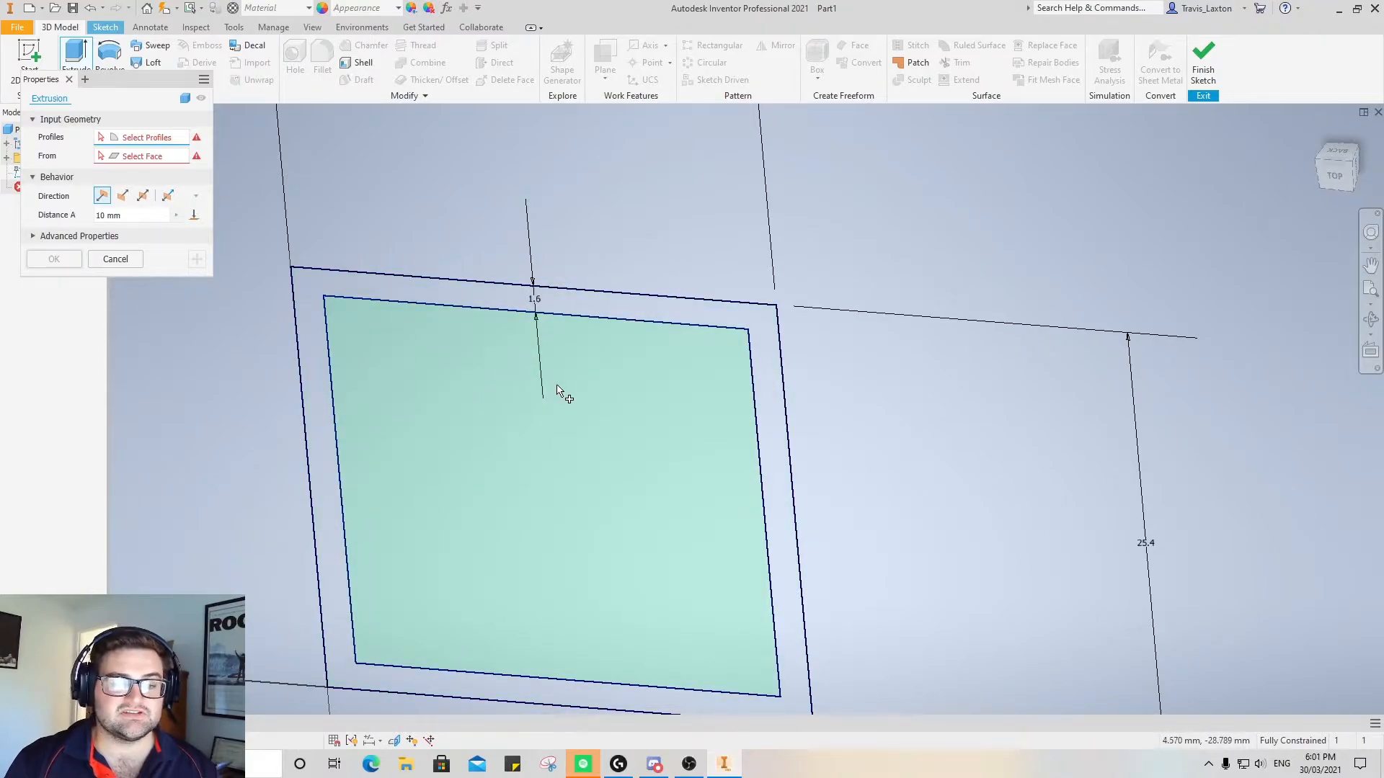
click(725, 319)
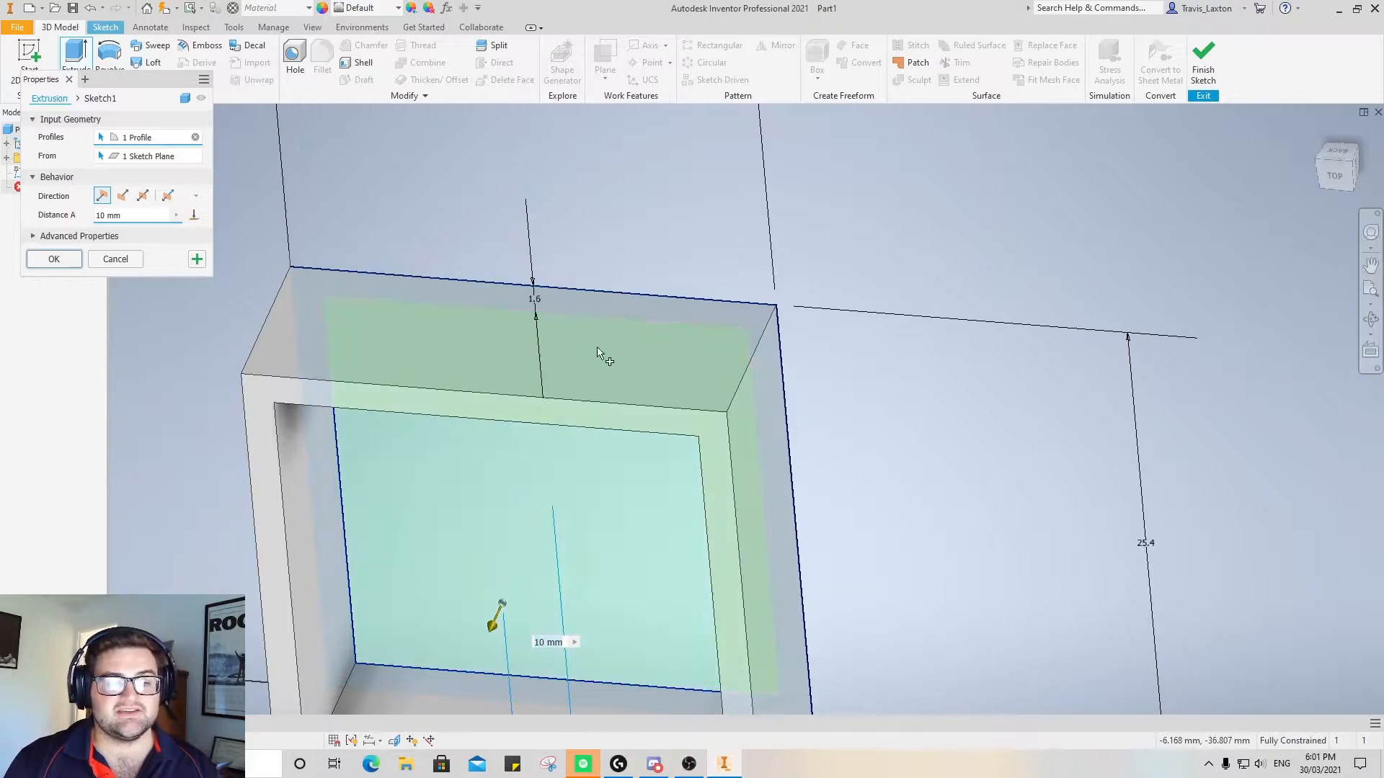
click(1334, 165)
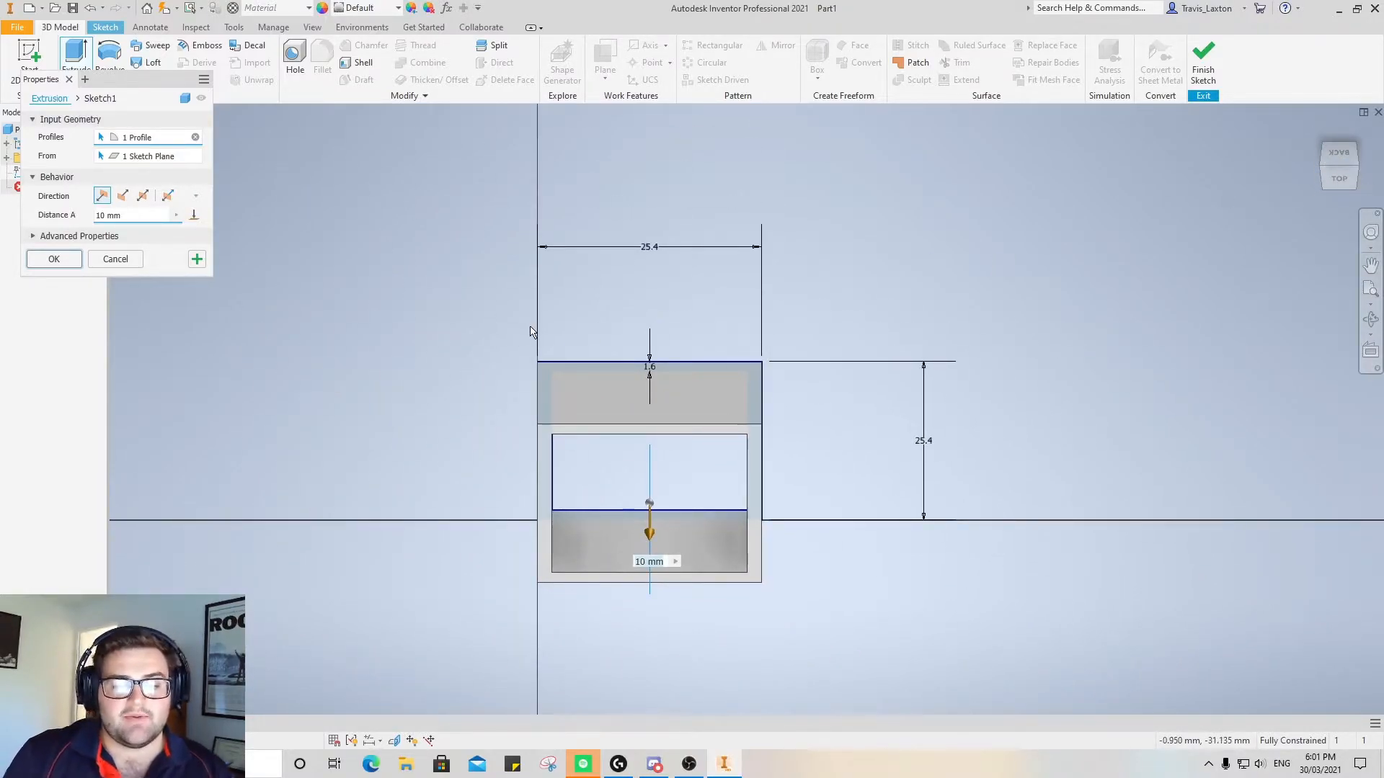
click(131, 216)
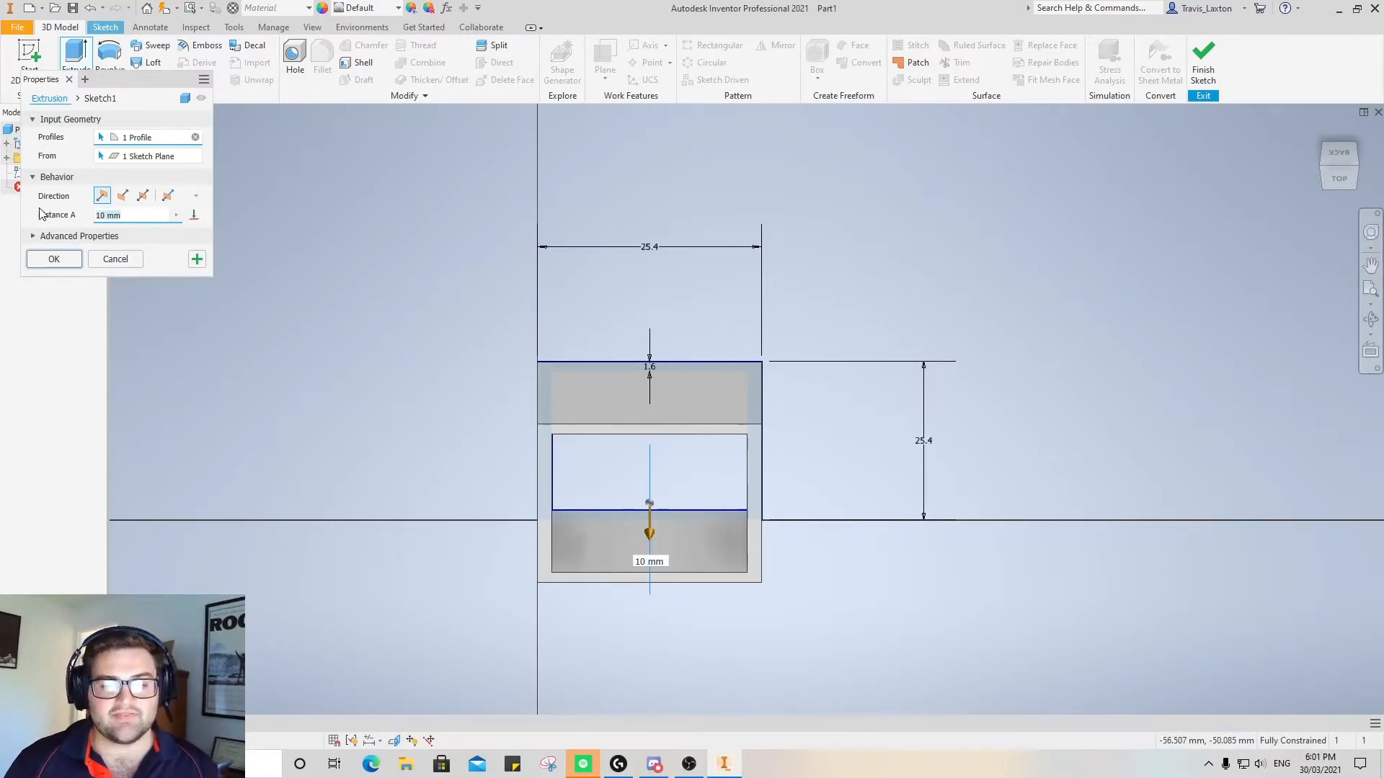
text(750)
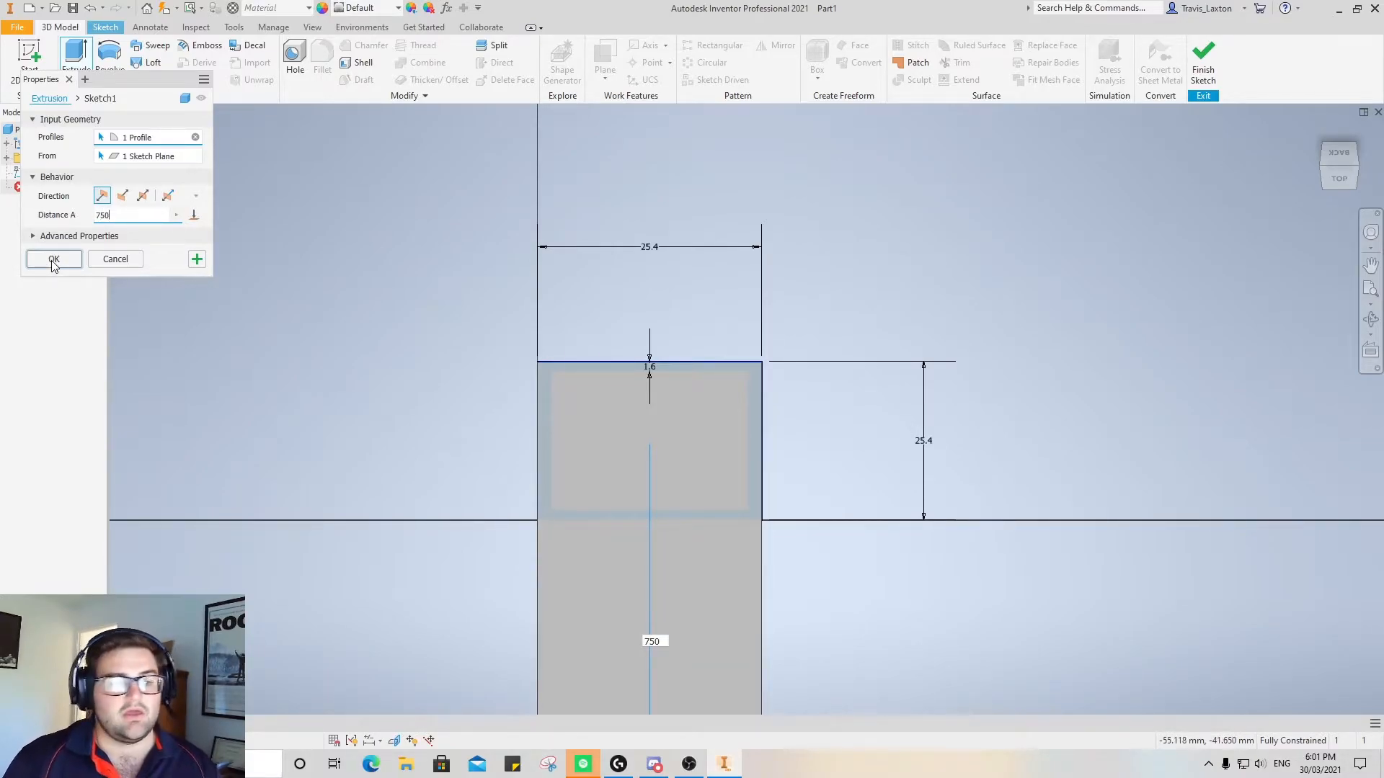
click(54, 261)
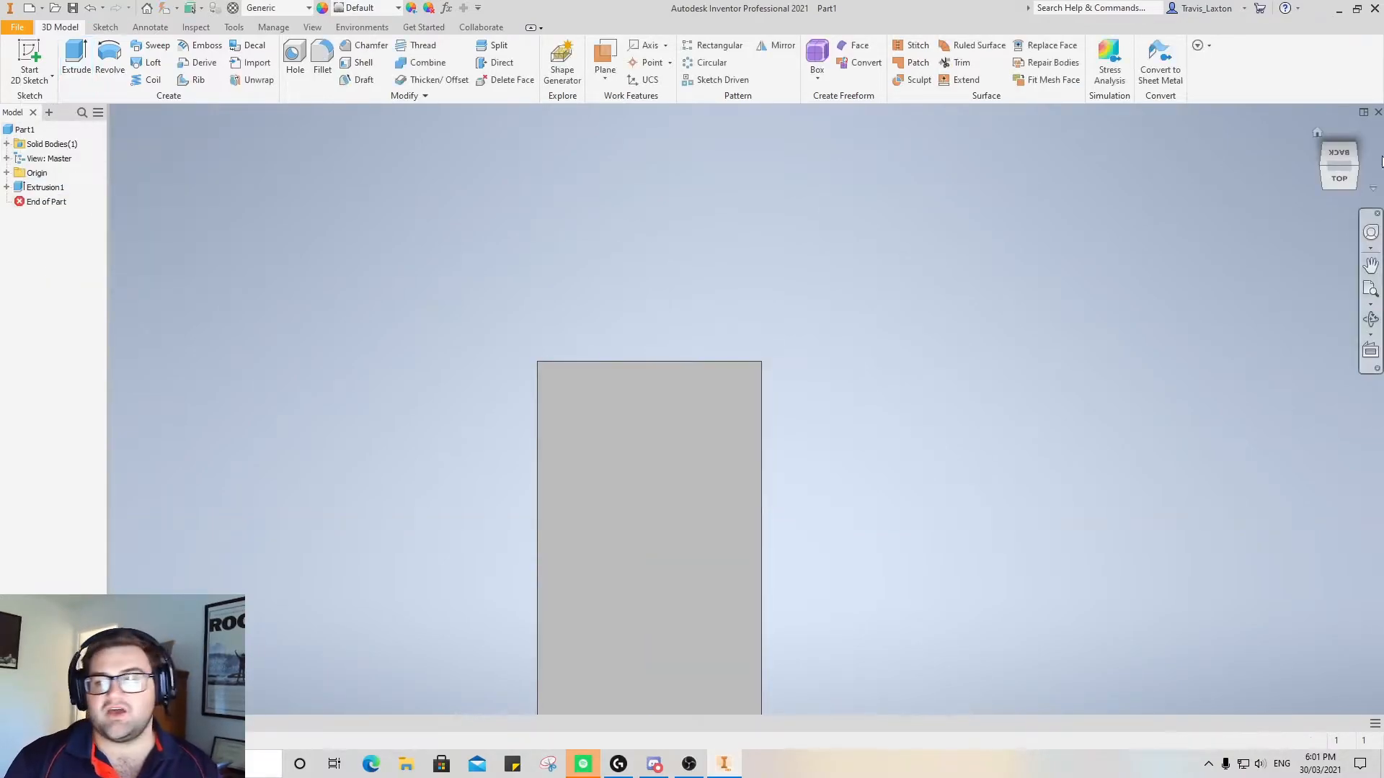
Start saving the part and create a folder named Hallway table inside the Projects folder
click(1332, 183)
drag(1333, 170, 1298, 217)
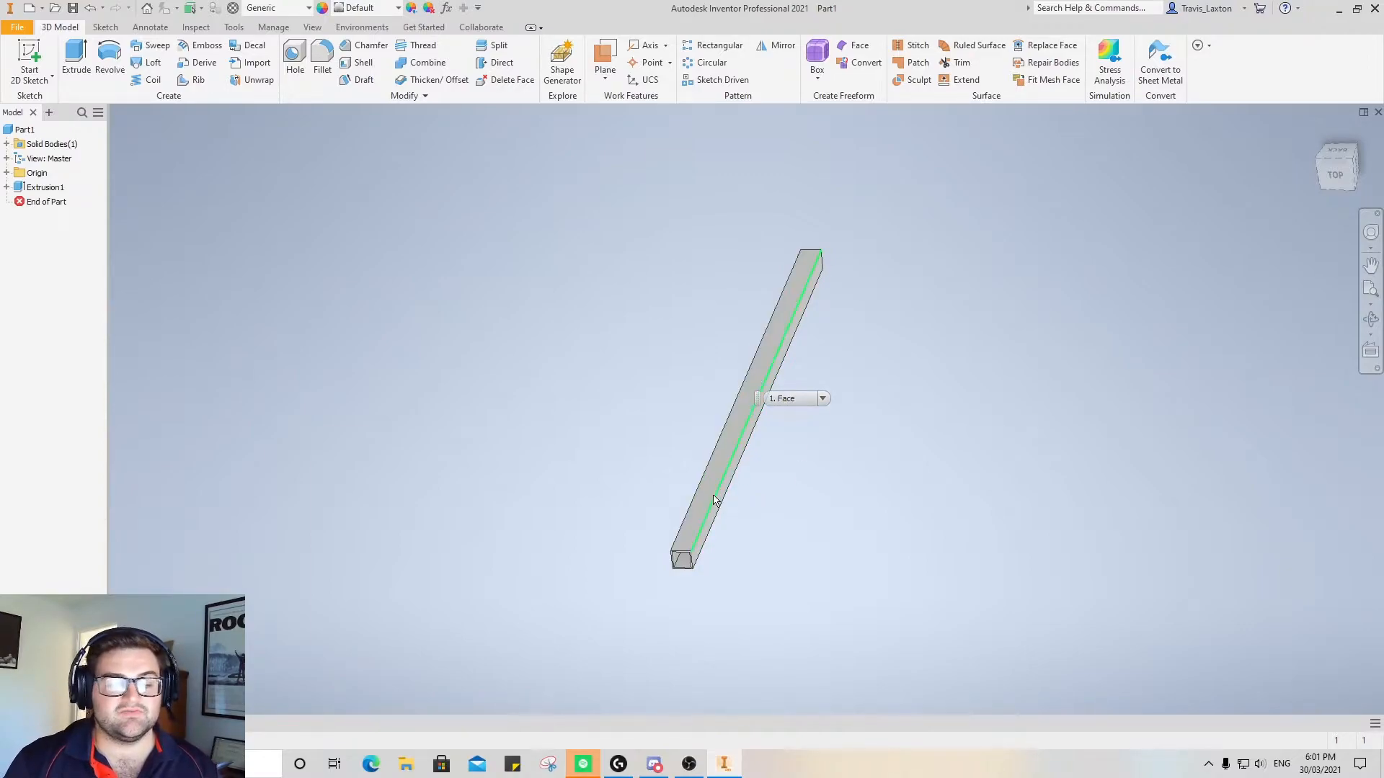
click(18, 27)
click(29, 147)
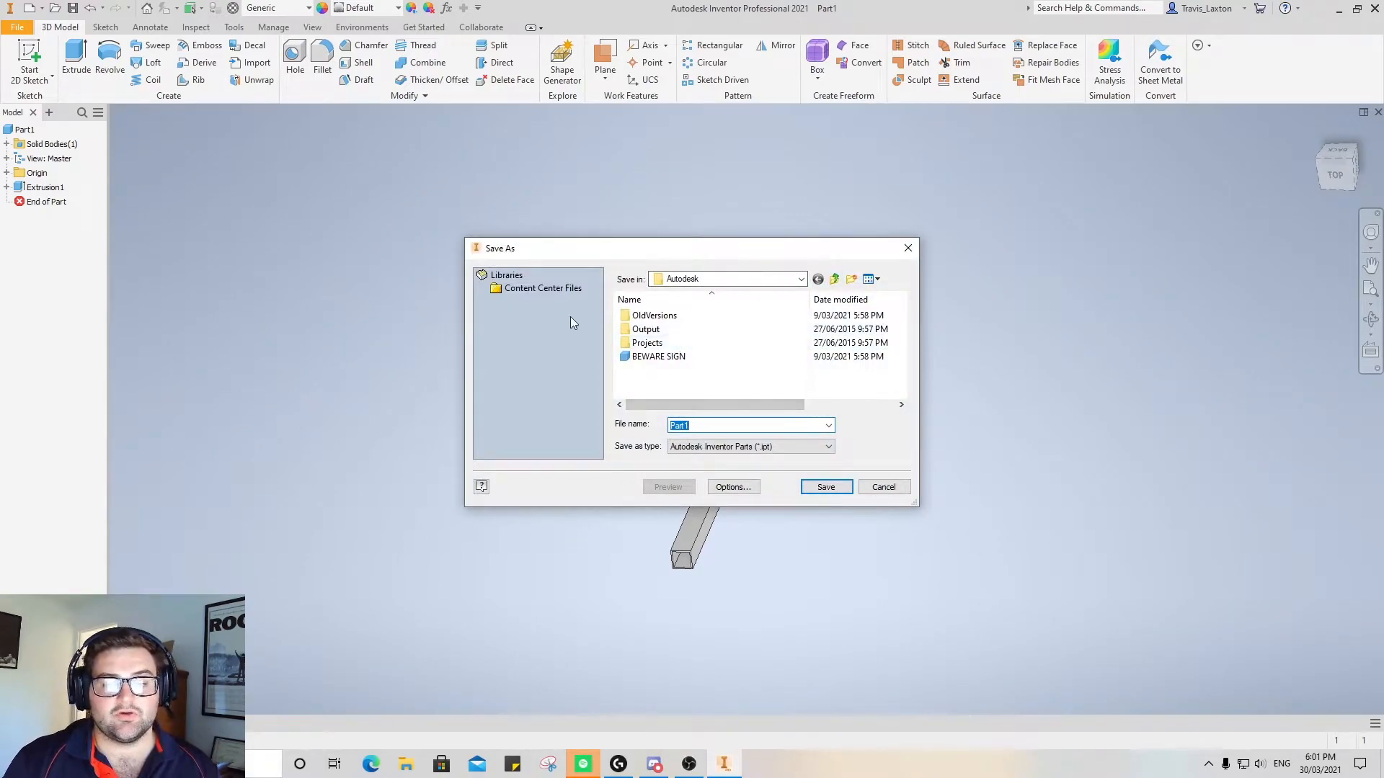
double_click(688, 345)
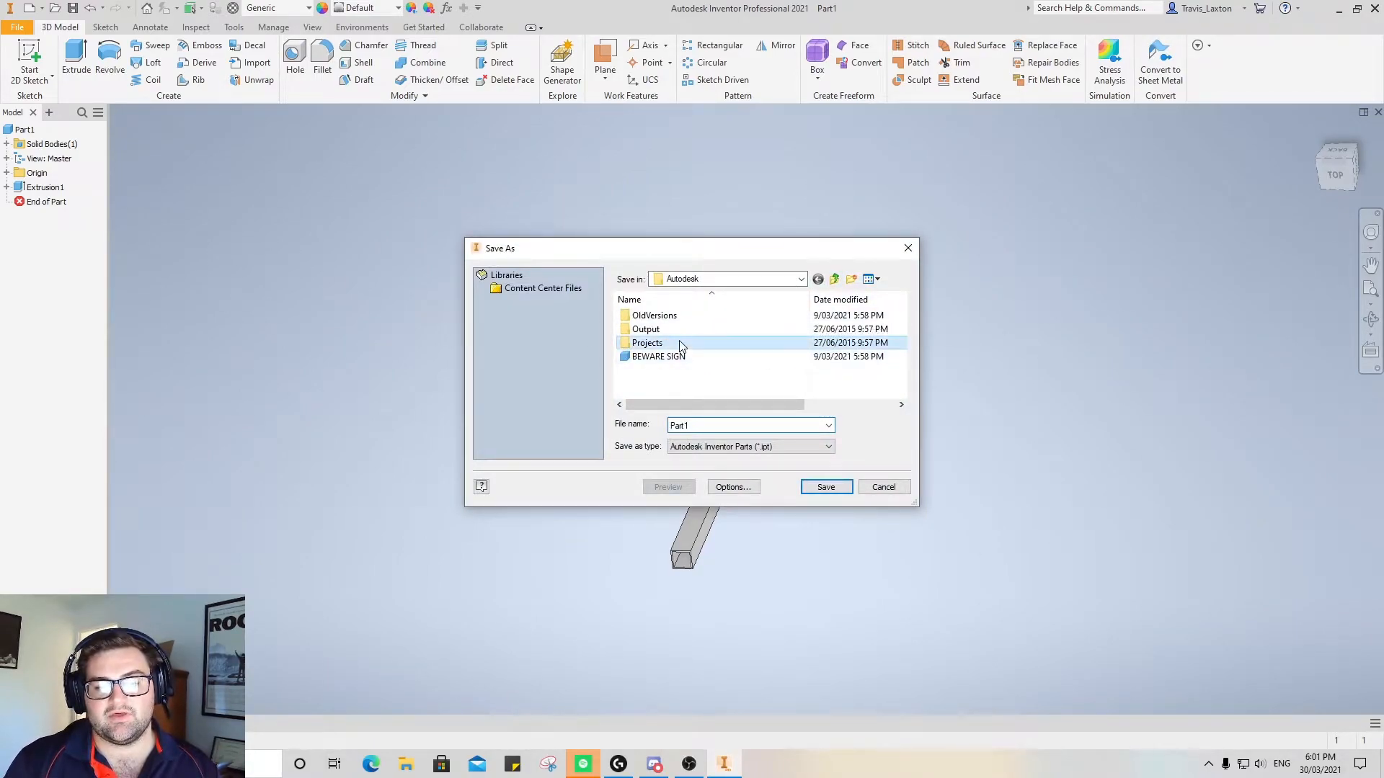
click(850, 281)
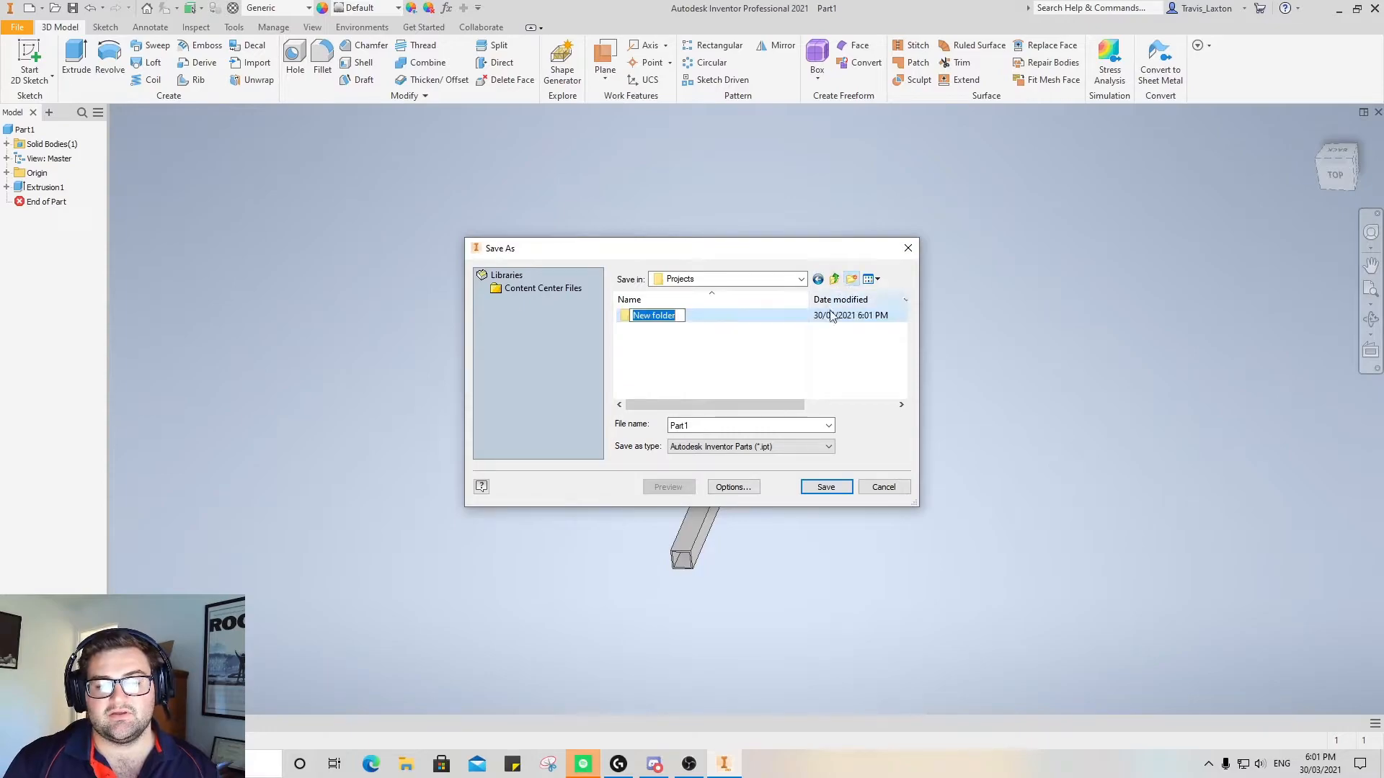
text(Hallway table)
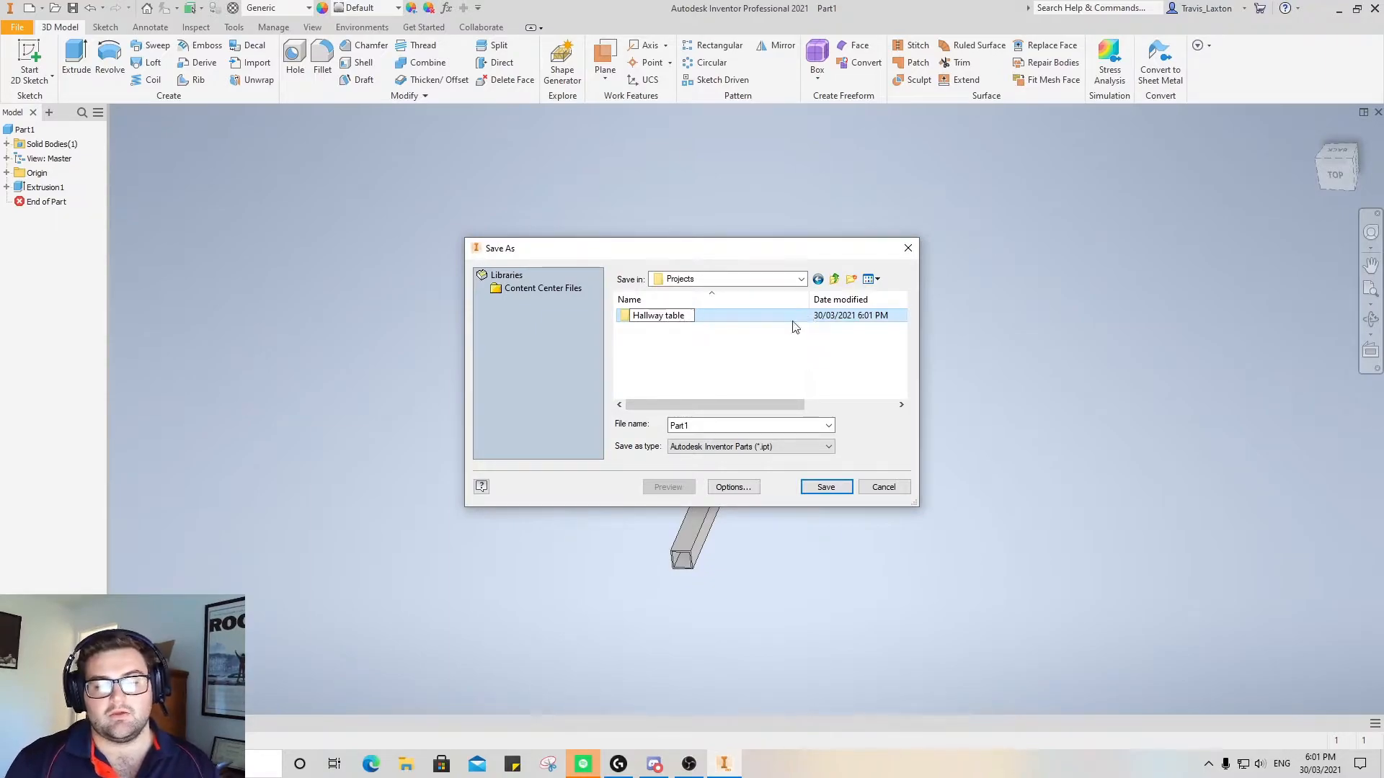
Save the part in the Projects folder as 750mm square tube
click(696, 428)
double_click(696, 425)
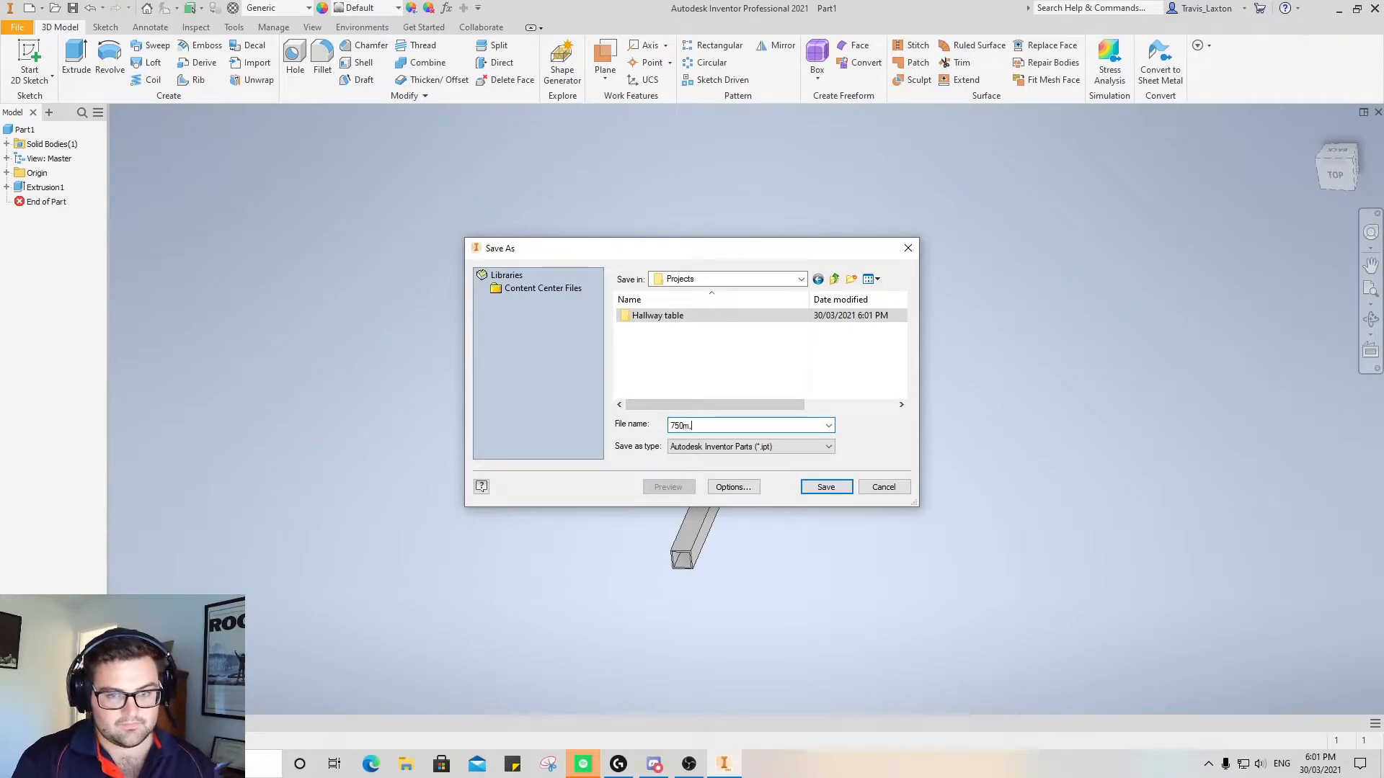
key(BackSpace)
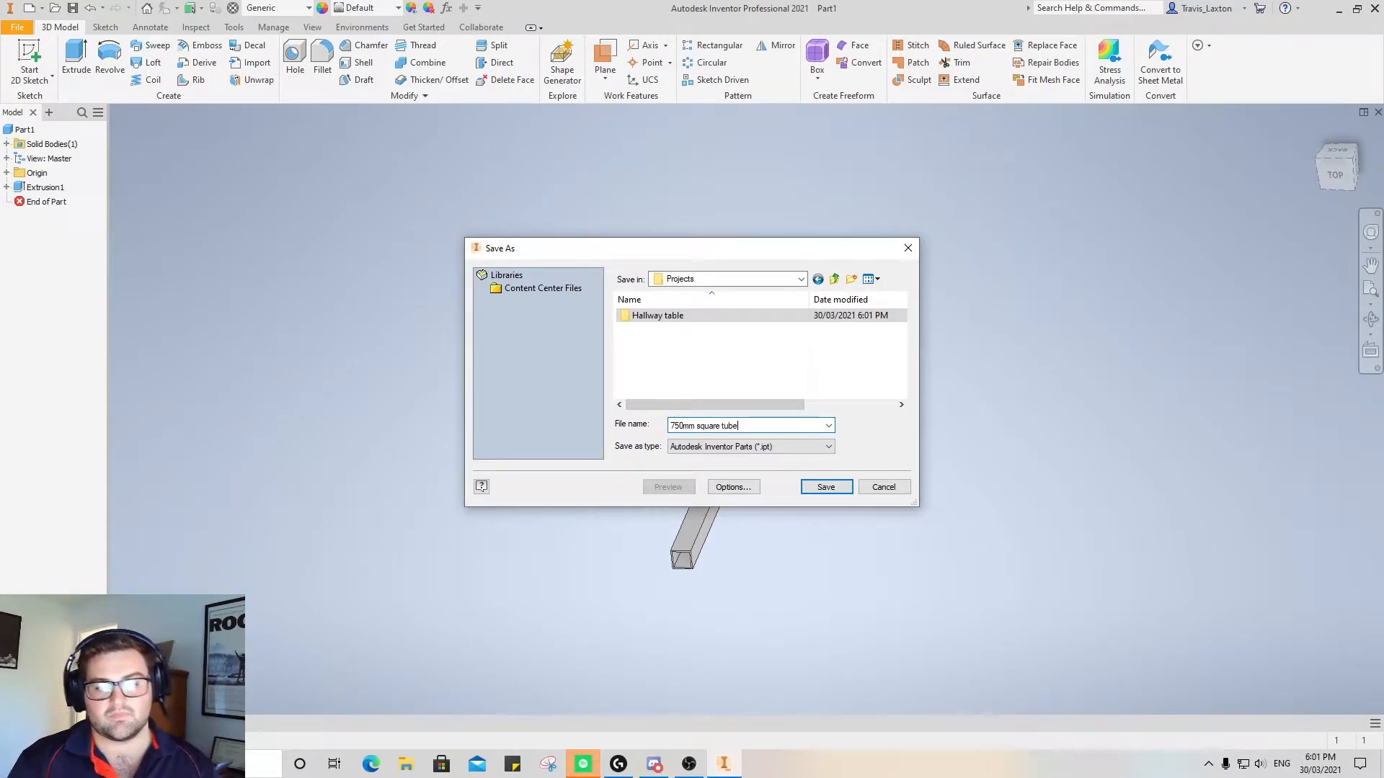
click(825, 488)
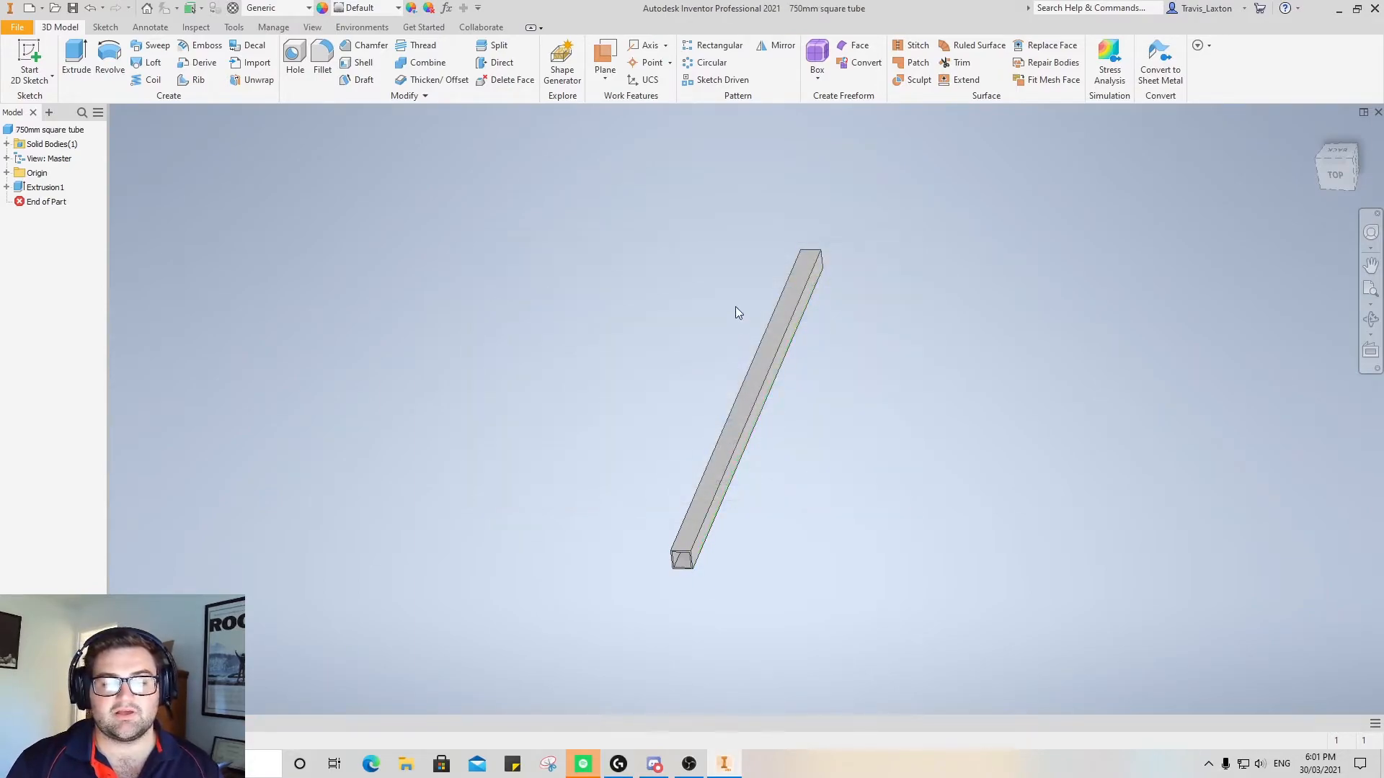
Start a sketch on the tube's side face and draw a line across one end, then a diagonal back to the opposite edge
click(756, 374)
click(858, 363)
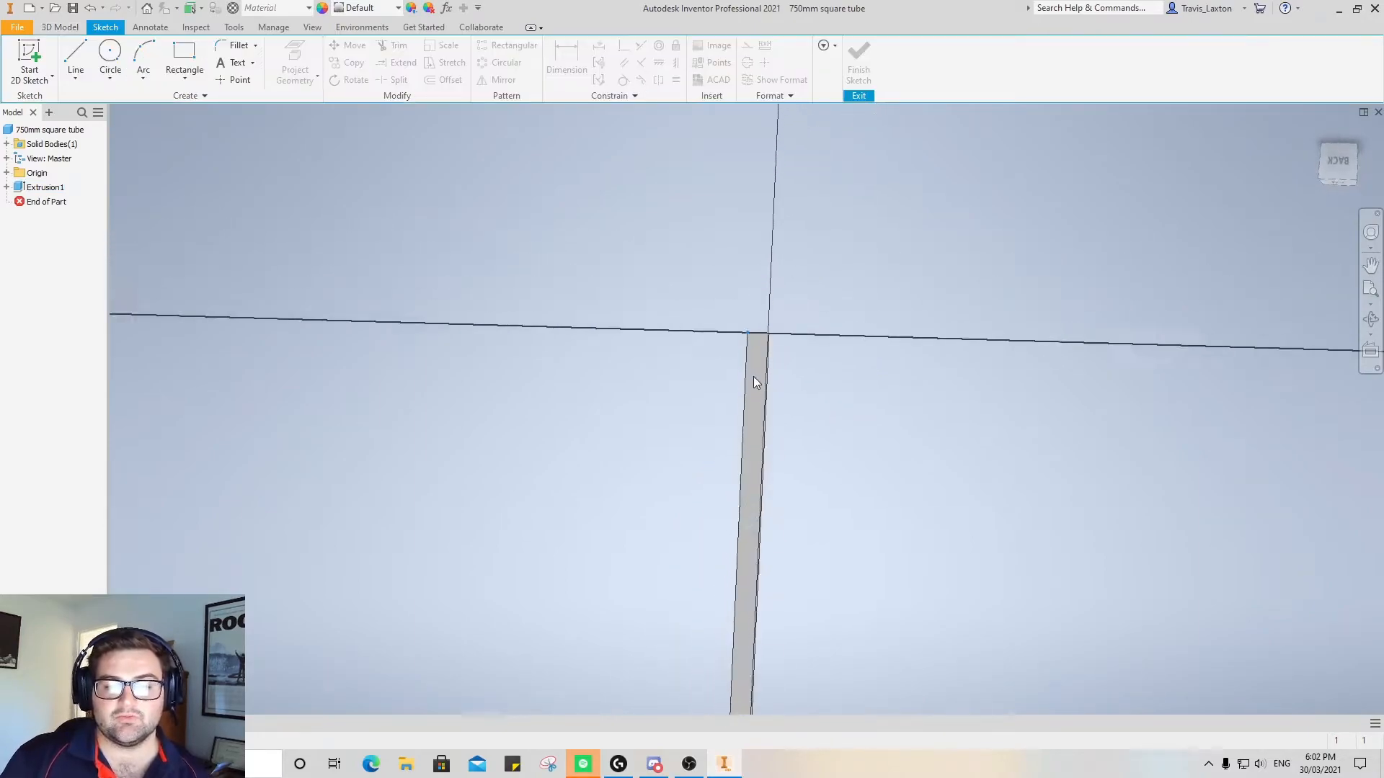
scroll(764, 447, down, 10)
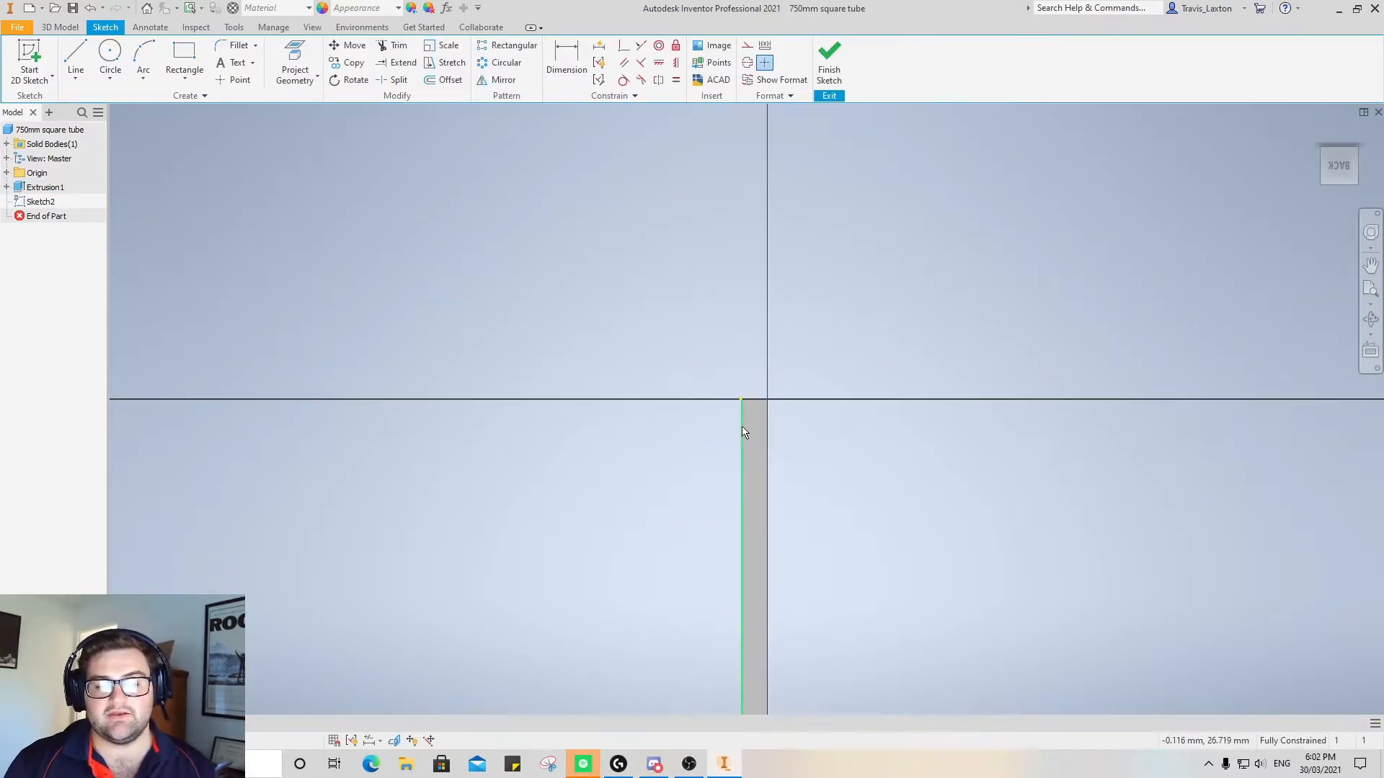
click(75, 57)
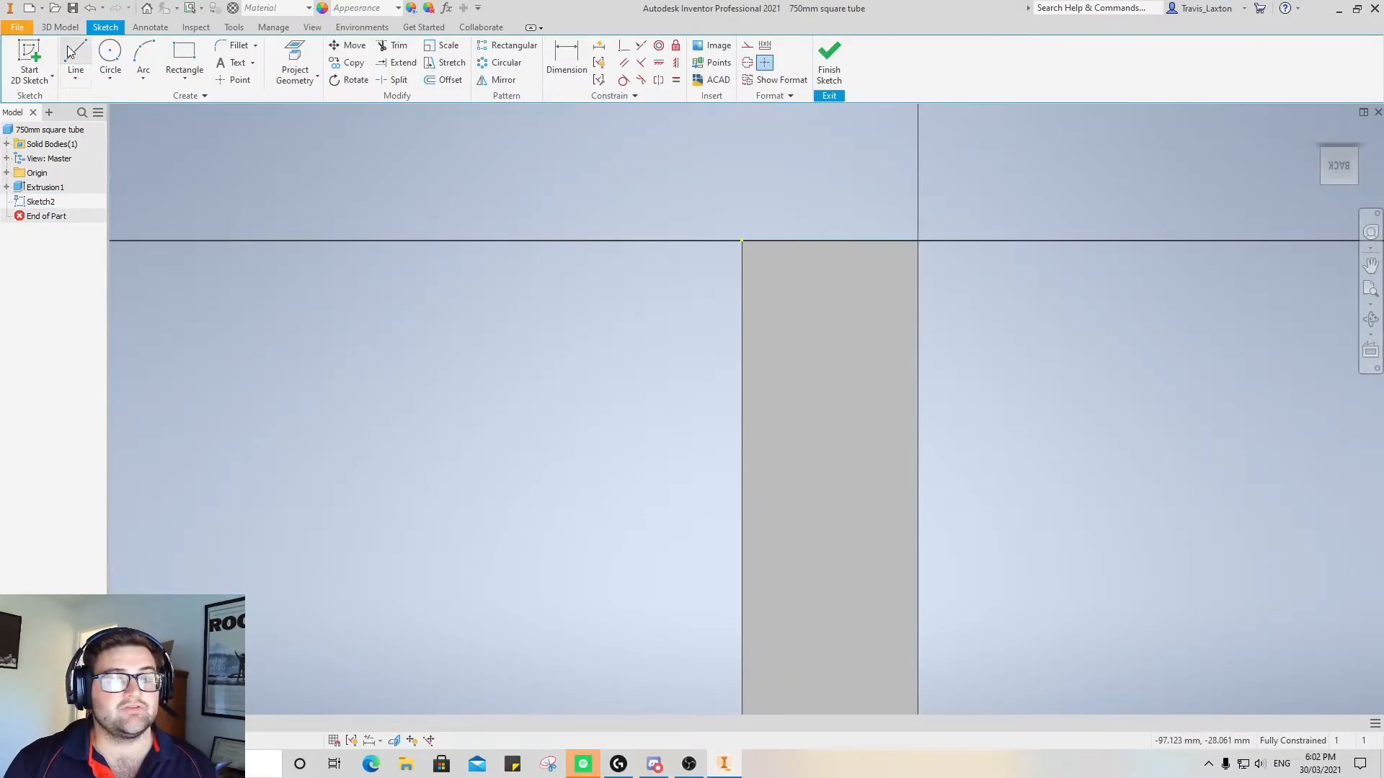
click(743, 240)
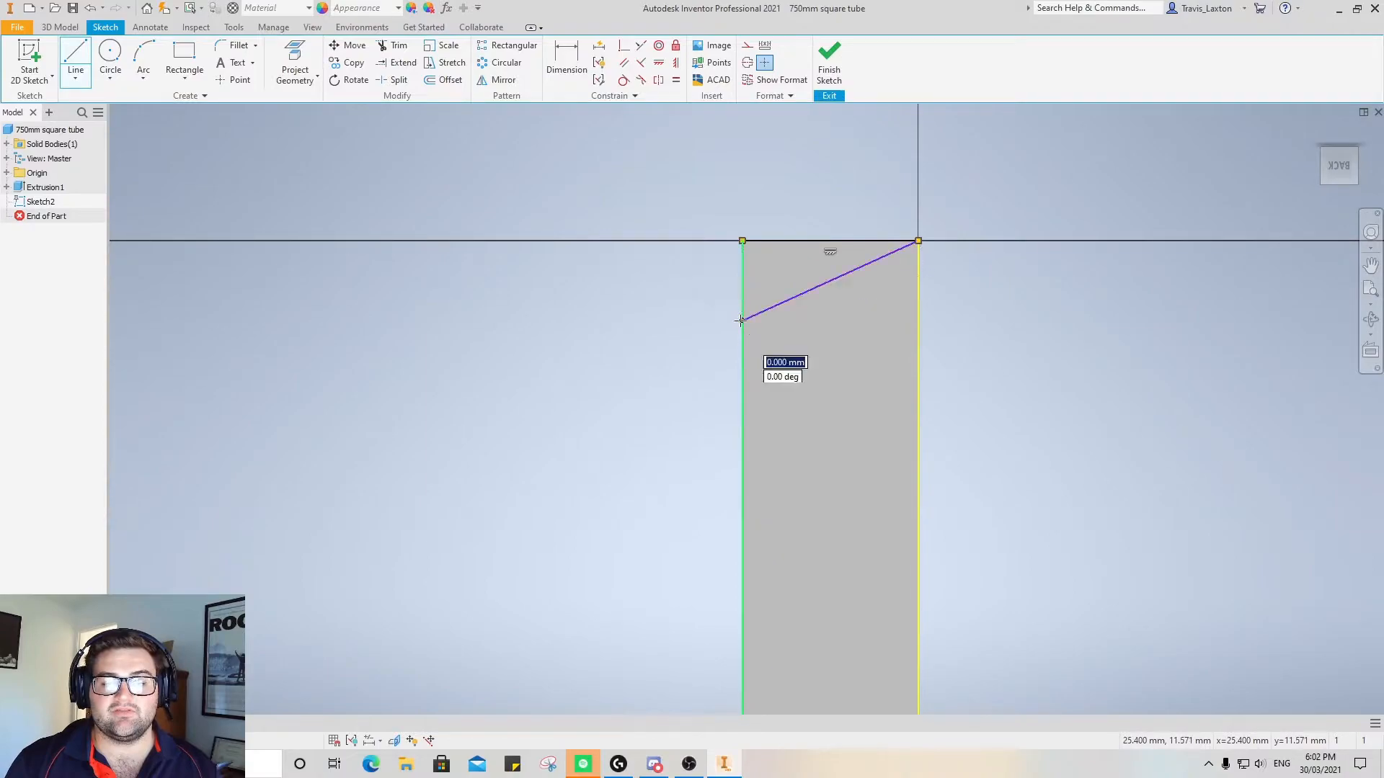
click(743, 319)
right_click(534, 274)
click(601, 278)
Dimension the angle between the end line and the diagonal as 45 degrees
click(566, 58)
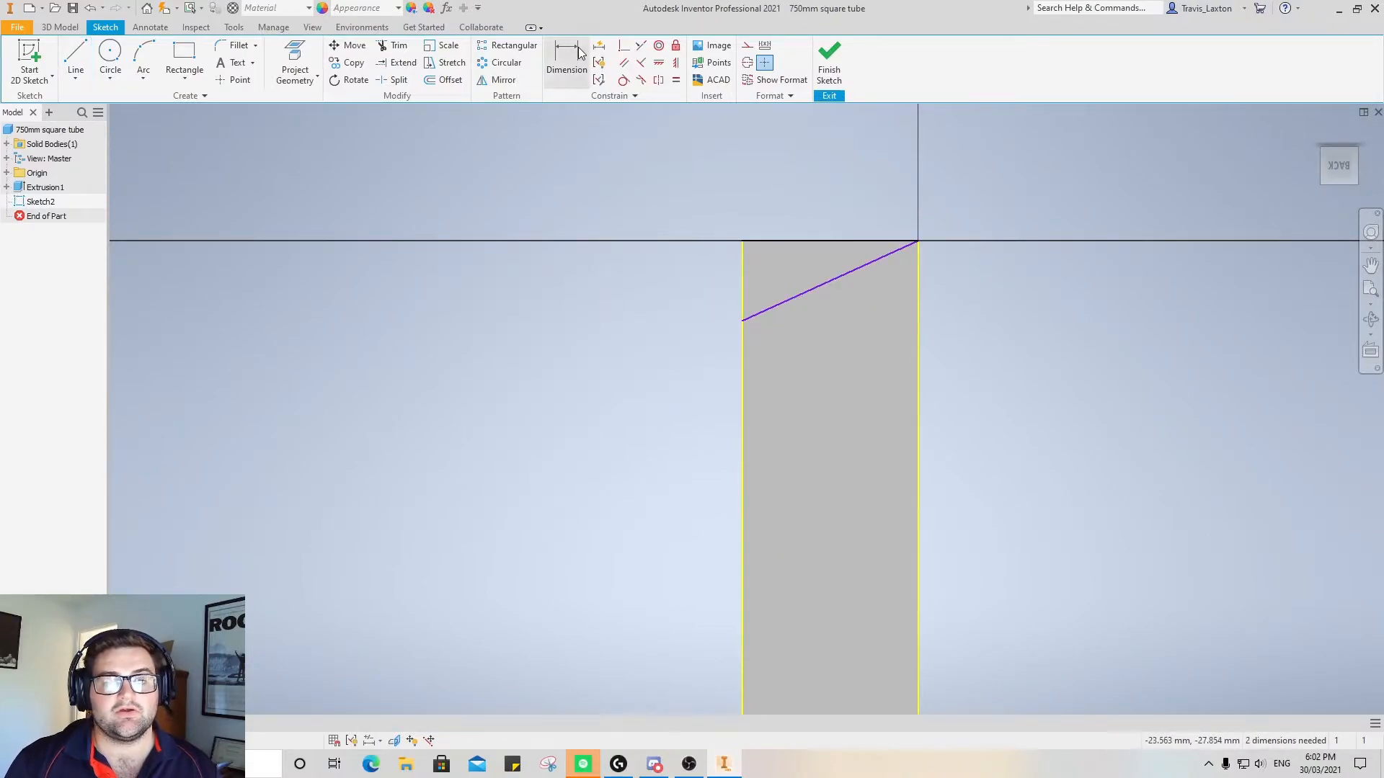
click(815, 247)
click(825, 291)
click(579, 297)
text(45)
key(Return)
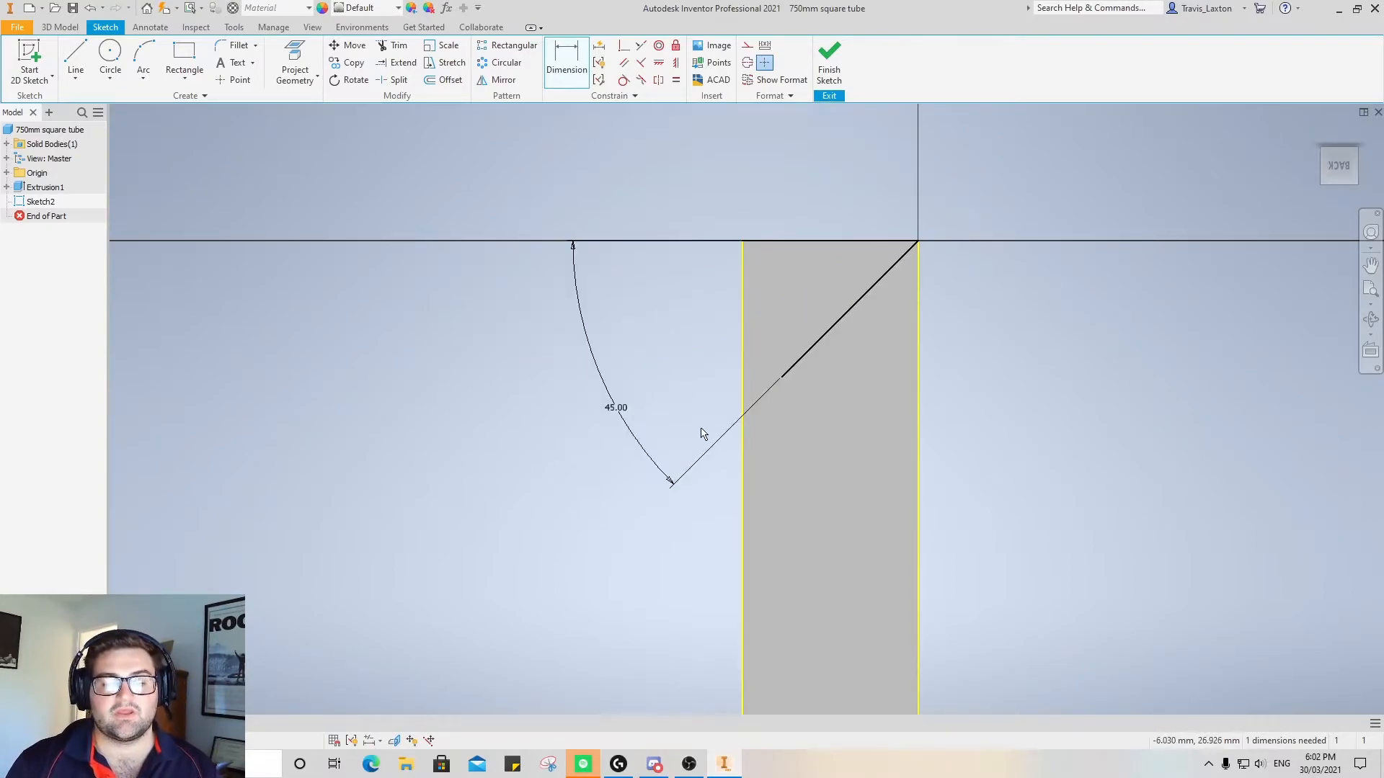
Extend the 45-degree diagonal to the tube's edge and close the triangle with a line along that edge to the corner
click(75, 57)
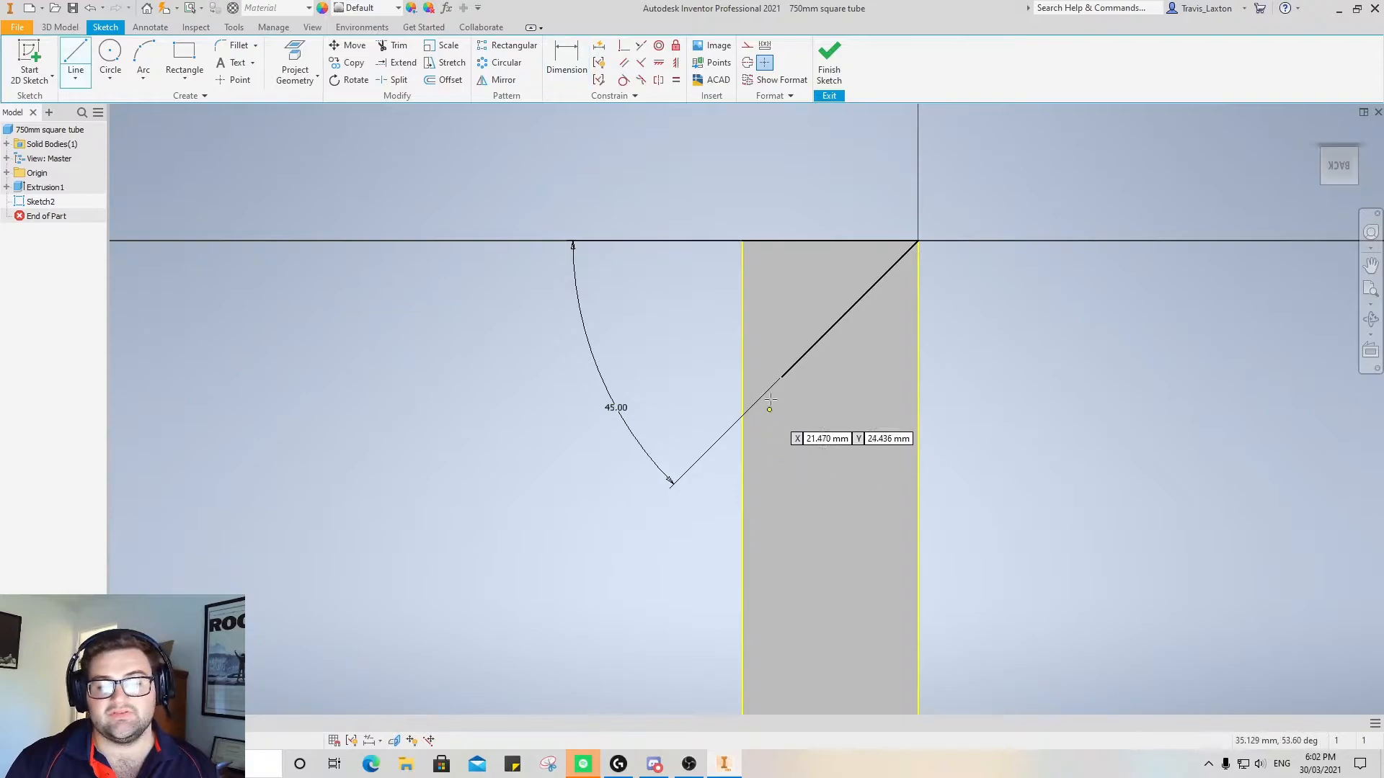
click(781, 378)
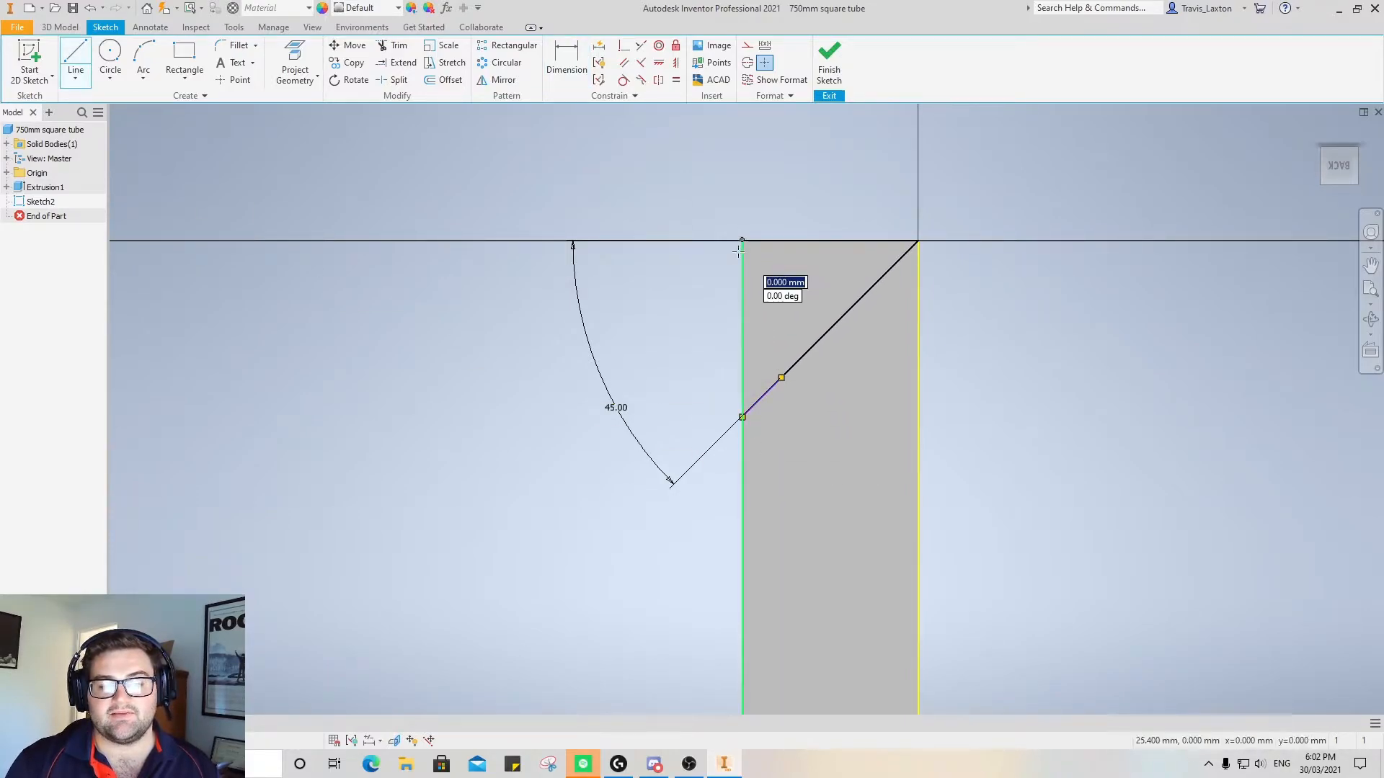
click(742, 417)
right_click(970, 292)
click(1030, 298)
At the tube's other end, draw a line across the end and a 45-degree diagonal about 35.9 mm long back to the opposite edge
scroll(856, 485, up, 5)
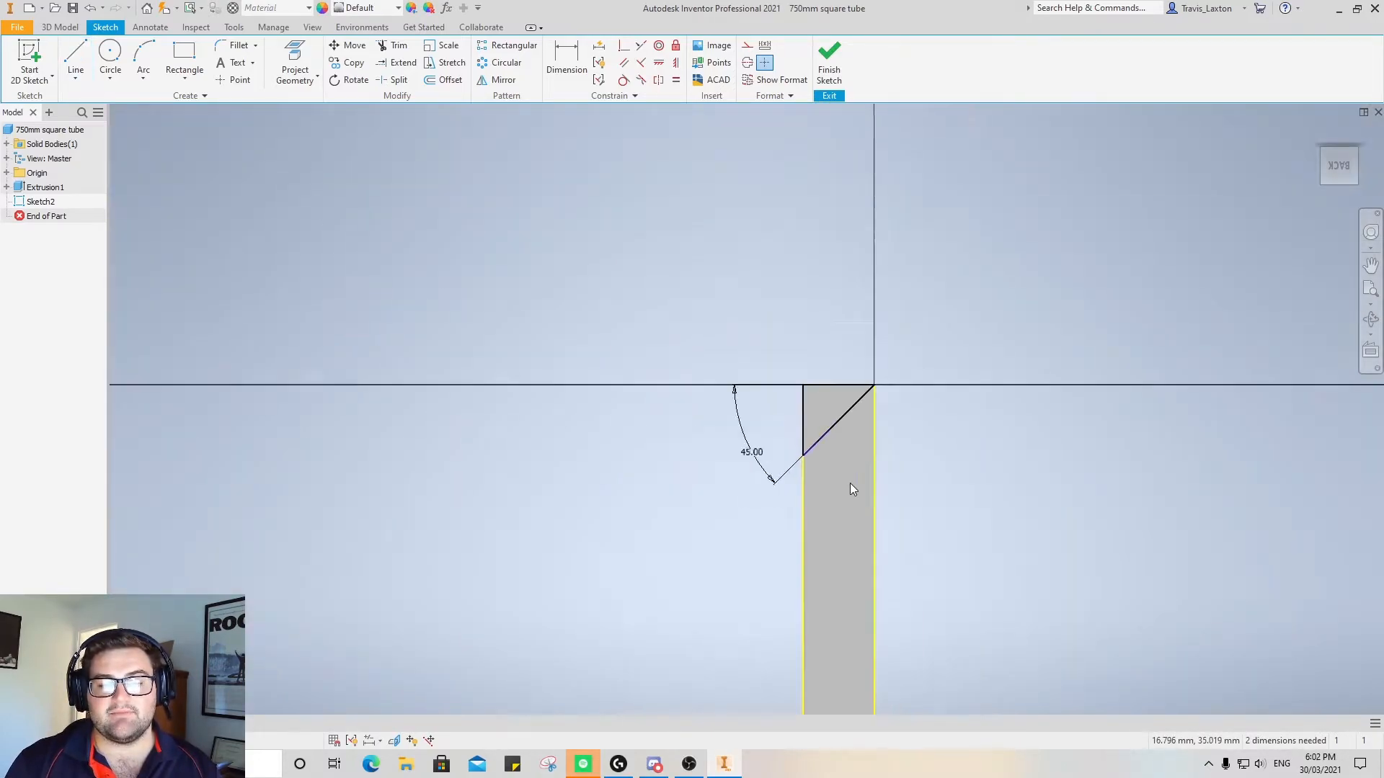
scroll(849, 483, up, 5)
scroll(840, 555, down, 4)
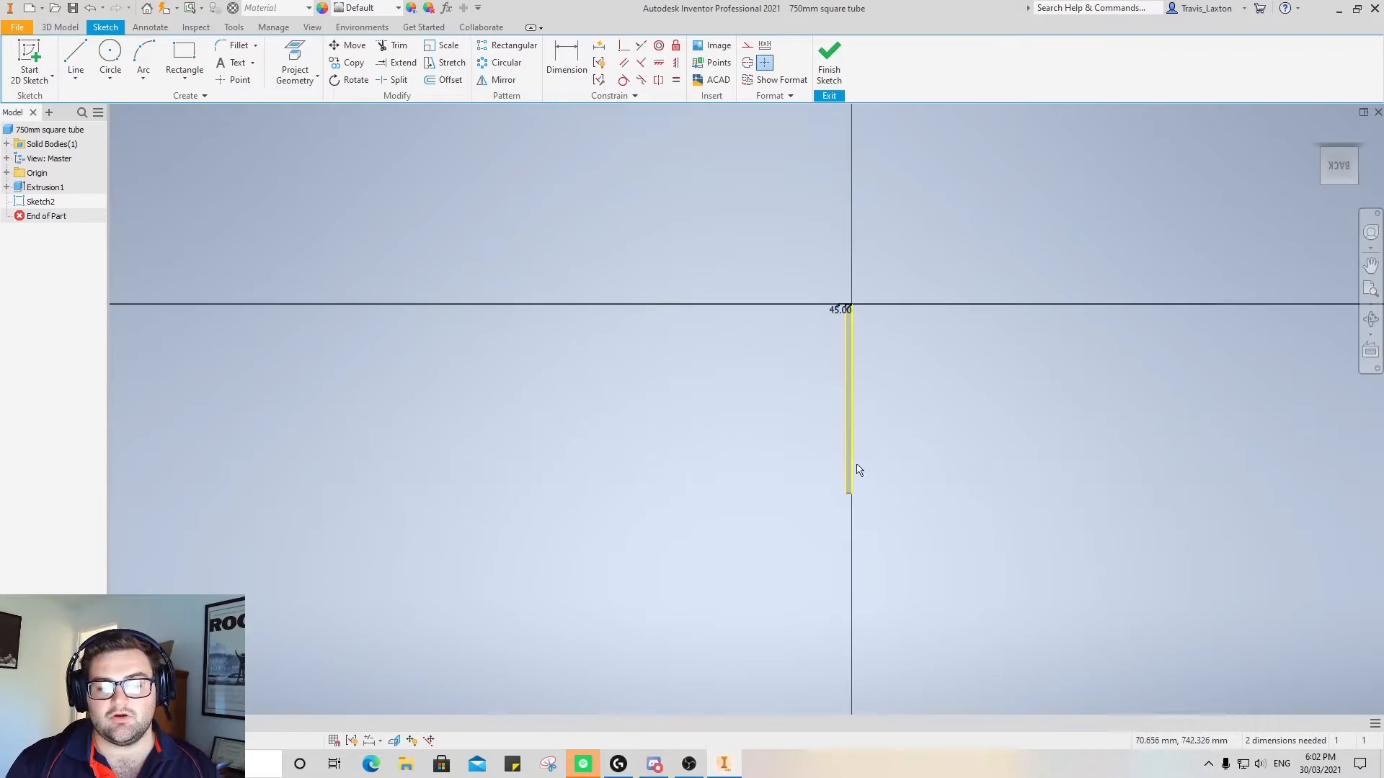
scroll(871, 488, down, 5)
scroll(796, 477, up, 4)
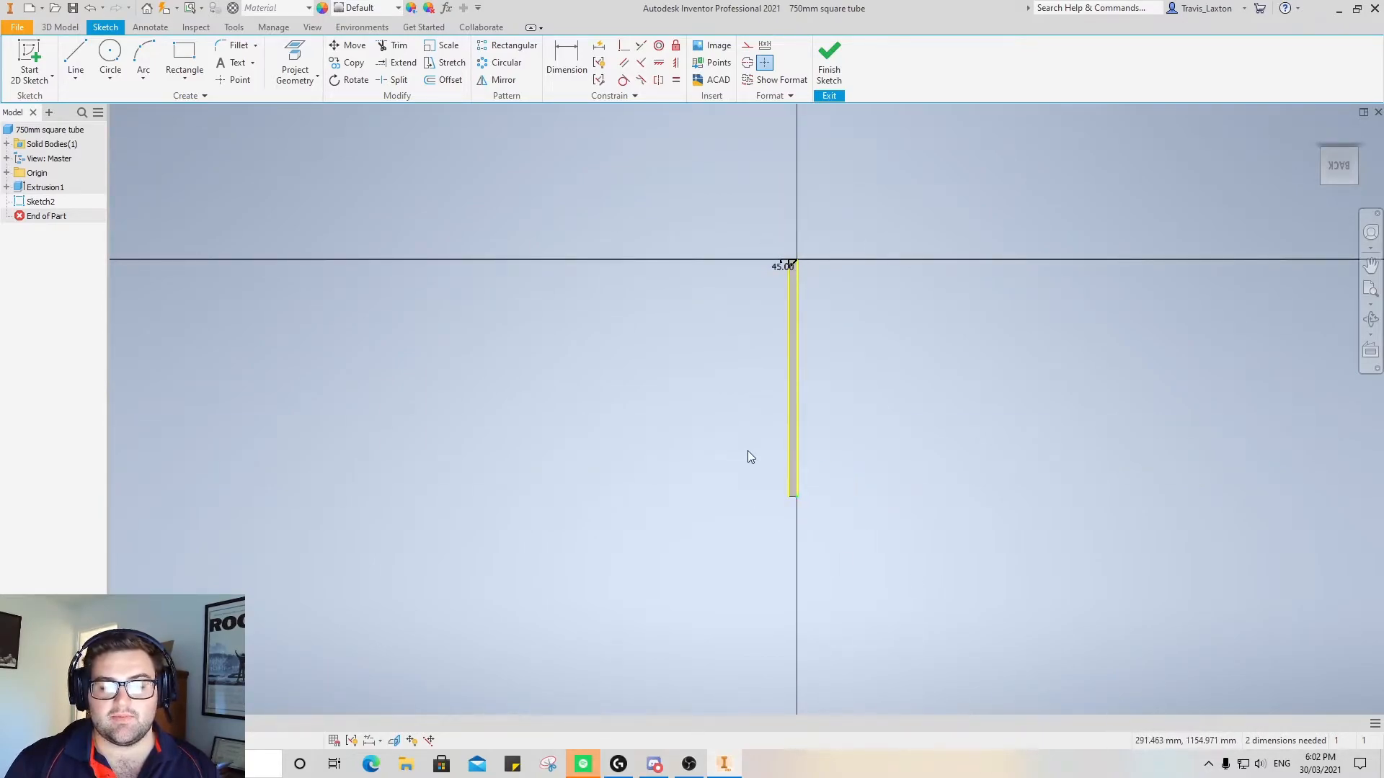
scroll(792, 508, up, 3)
scroll(793, 497, down, 5)
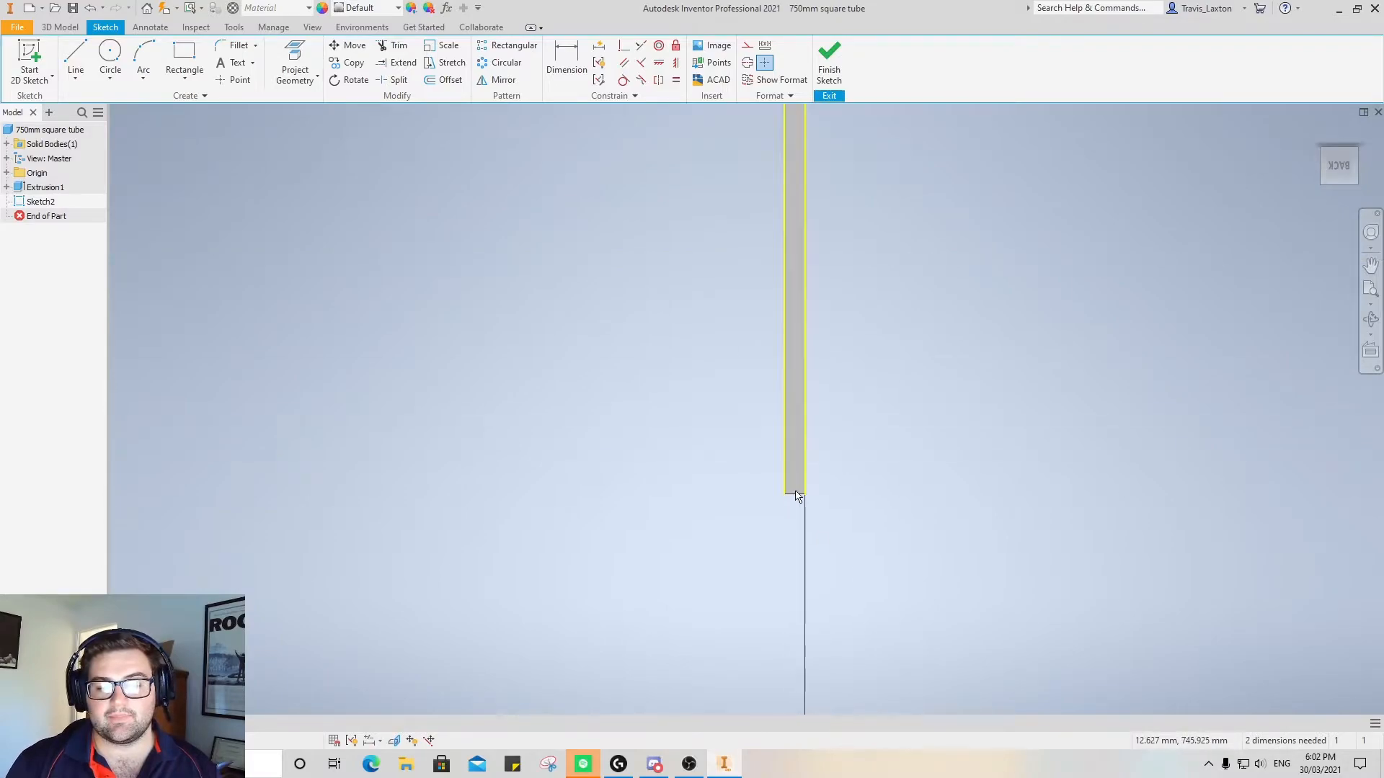
scroll(790, 487, down, 3)
key(l)
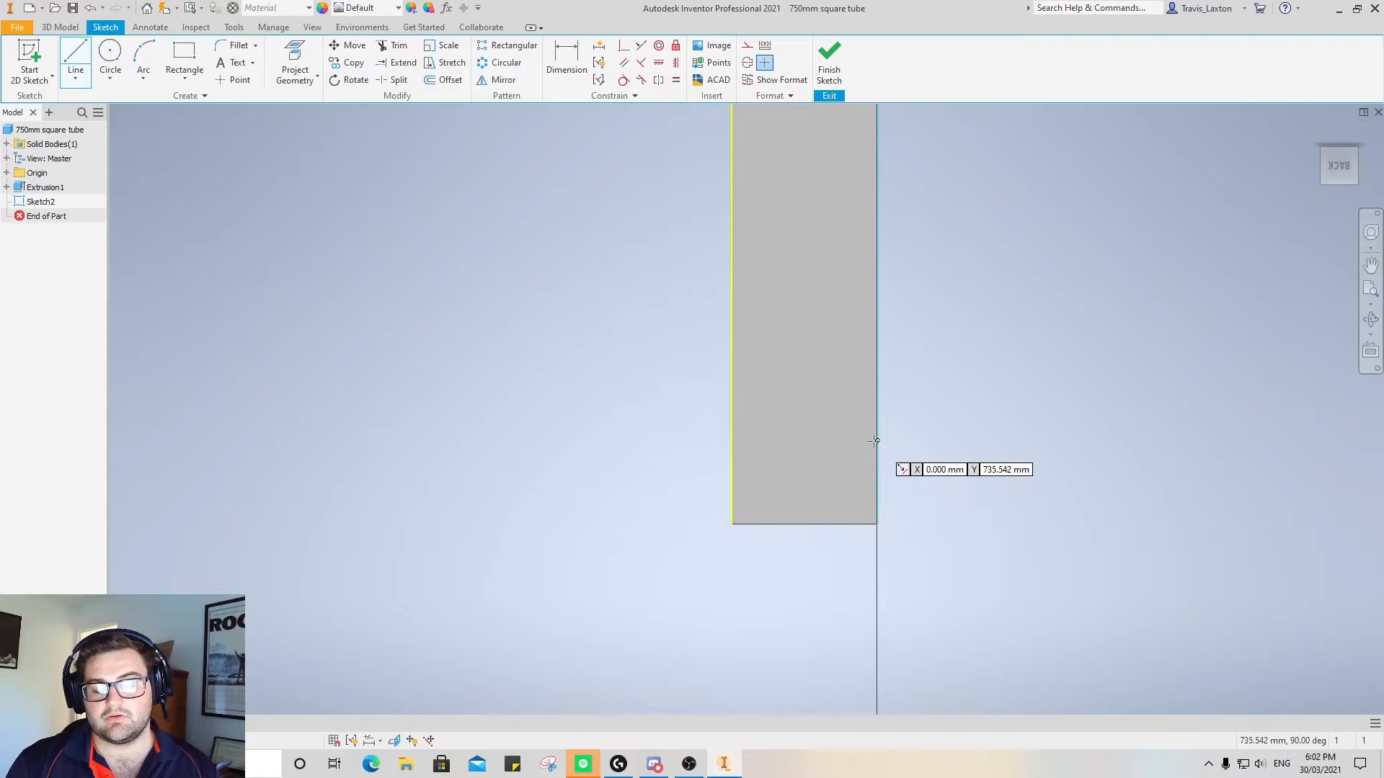
scroll(813, 426, down, 3)
scroll(813, 426, up, 4)
scroll(814, 426, up, 5)
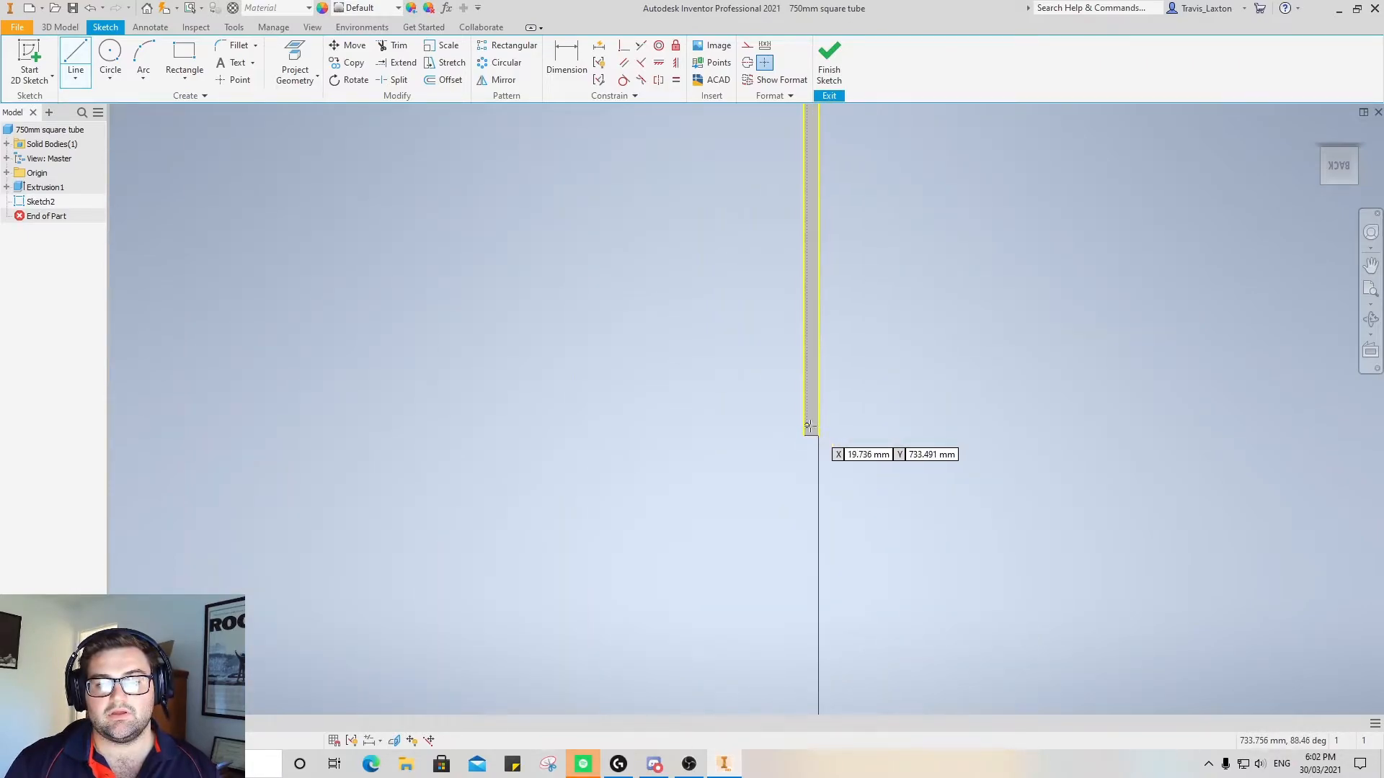
scroll(818, 320, down, 5)
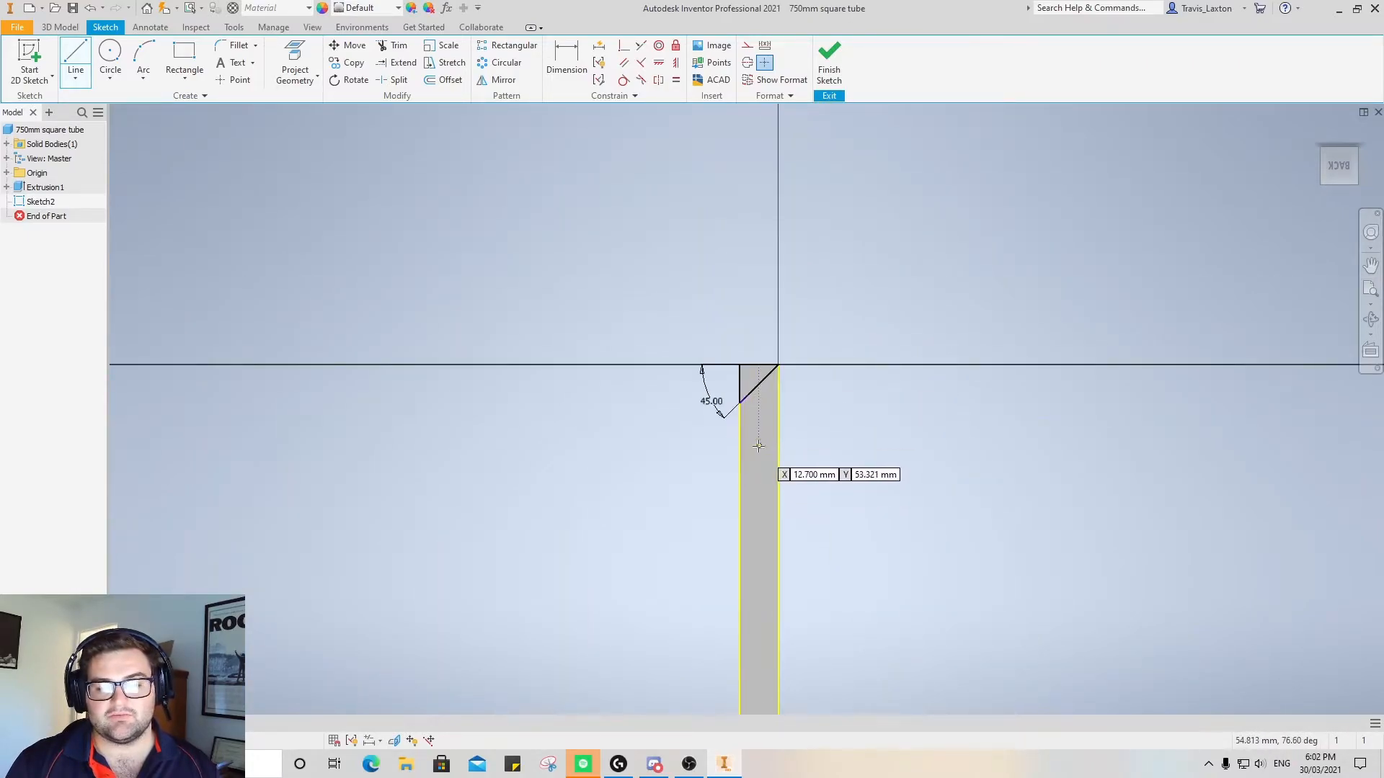
scroll(763, 446, up, 4)
scroll(767, 668, up, 1)
scroll(766, 674, down, 5)
scroll(711, 600, down, 3)
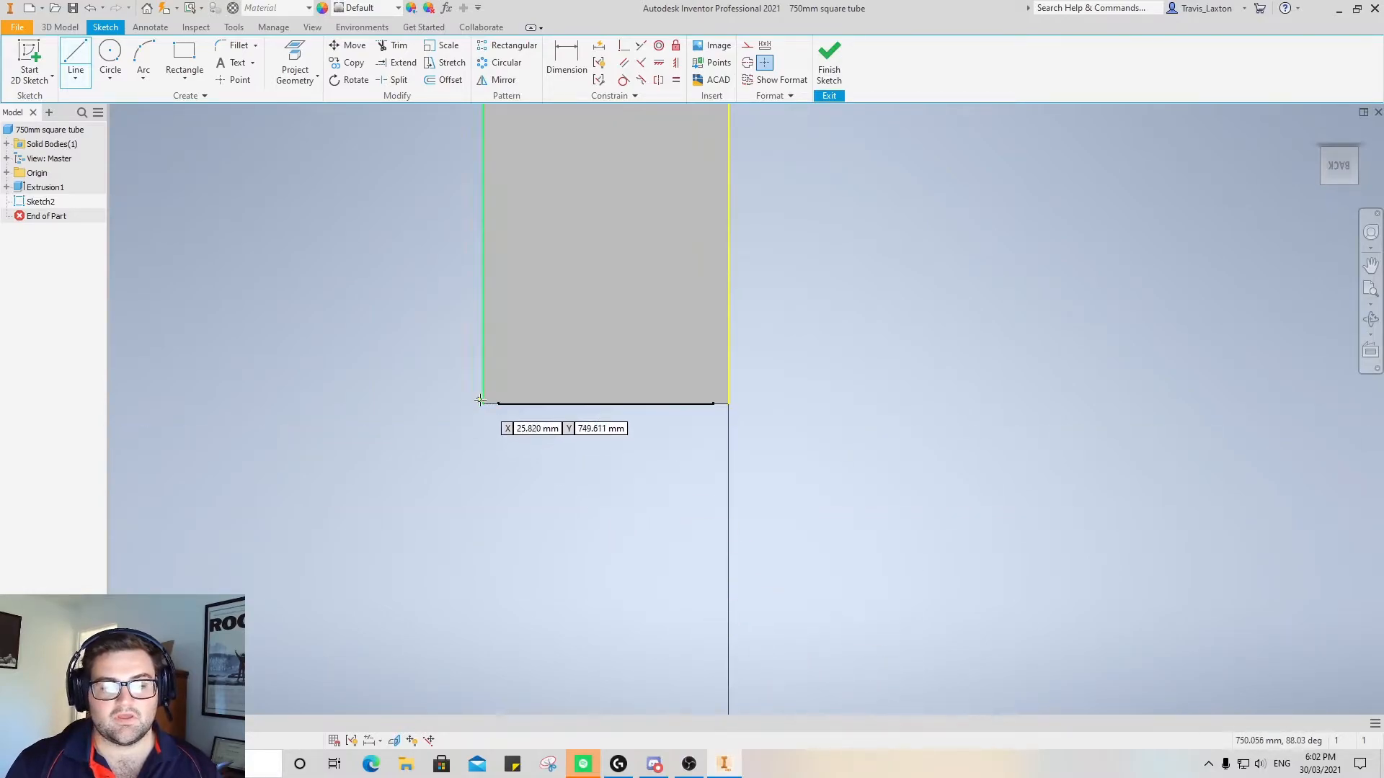
click(482, 404)
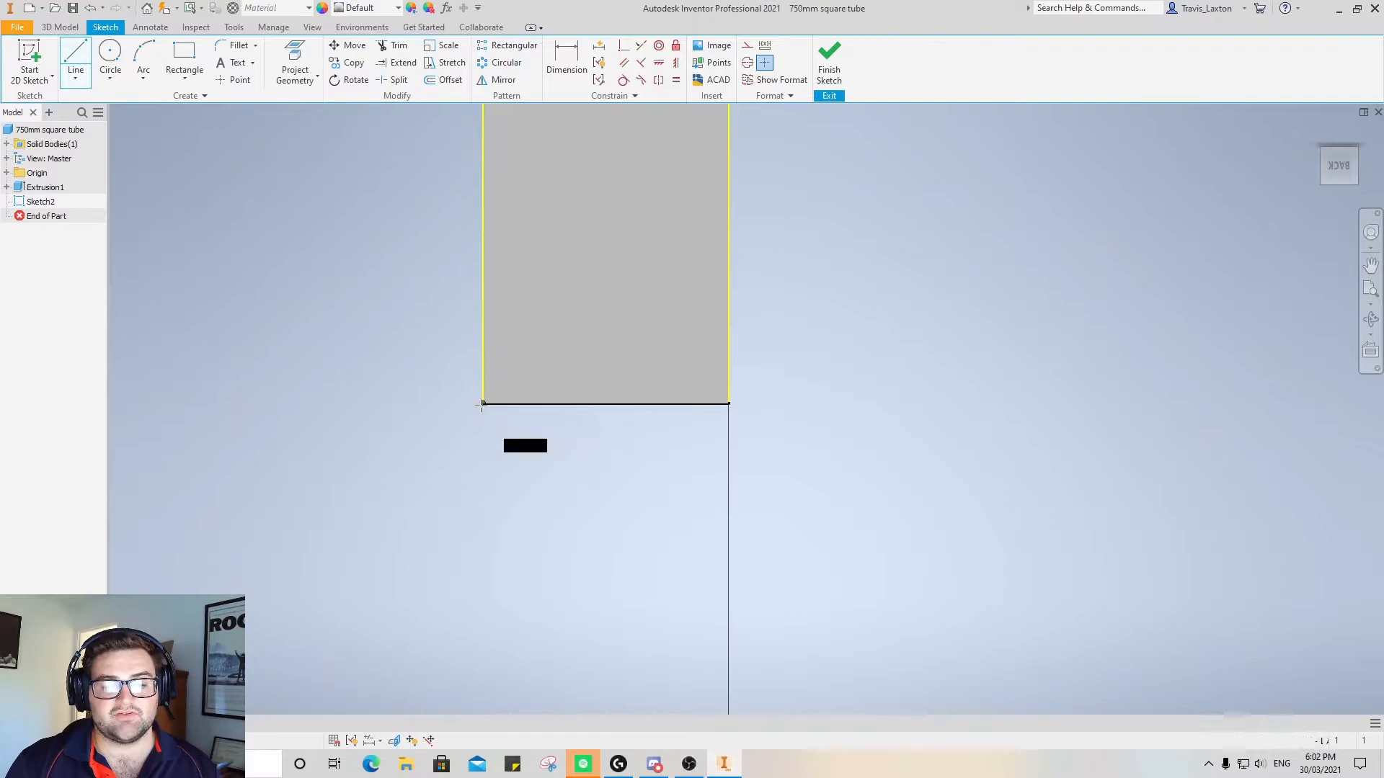
click(729, 404)
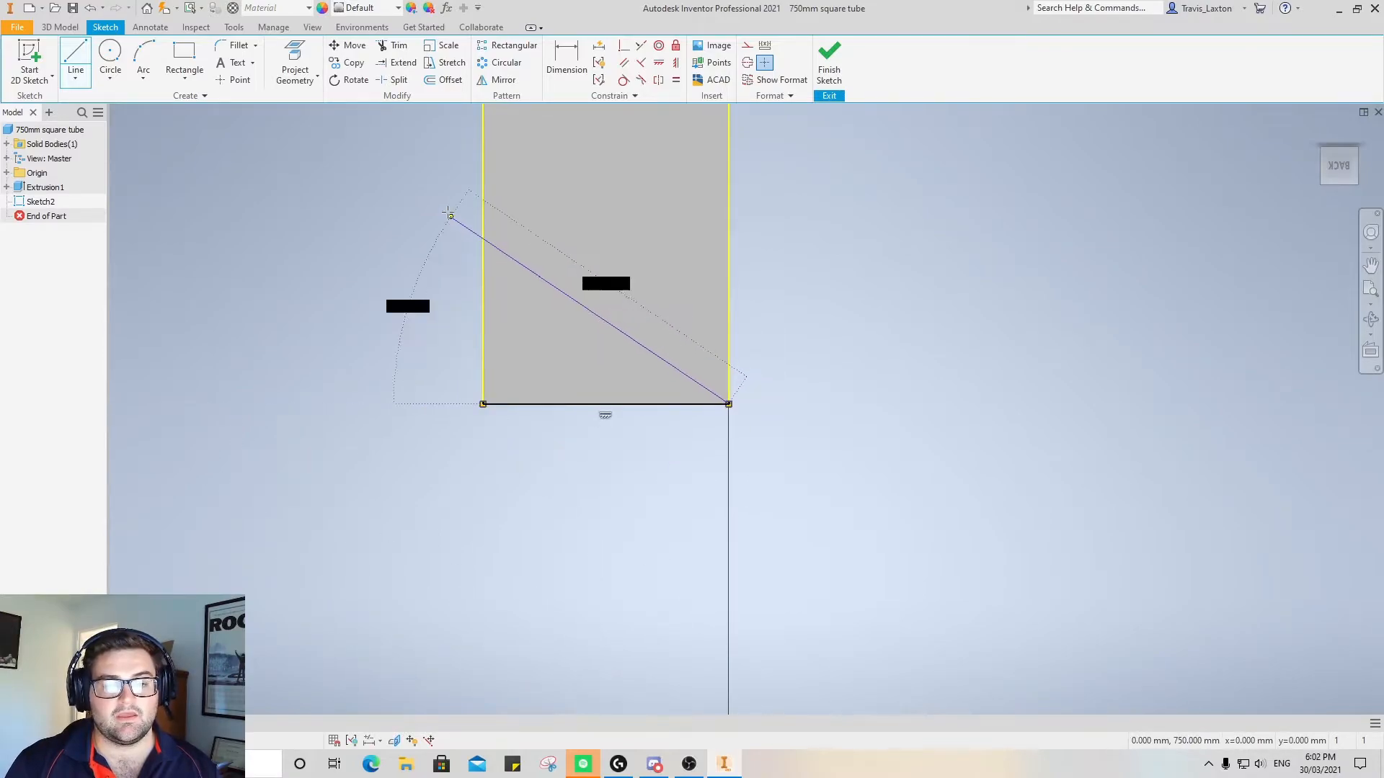
click(482, 158)
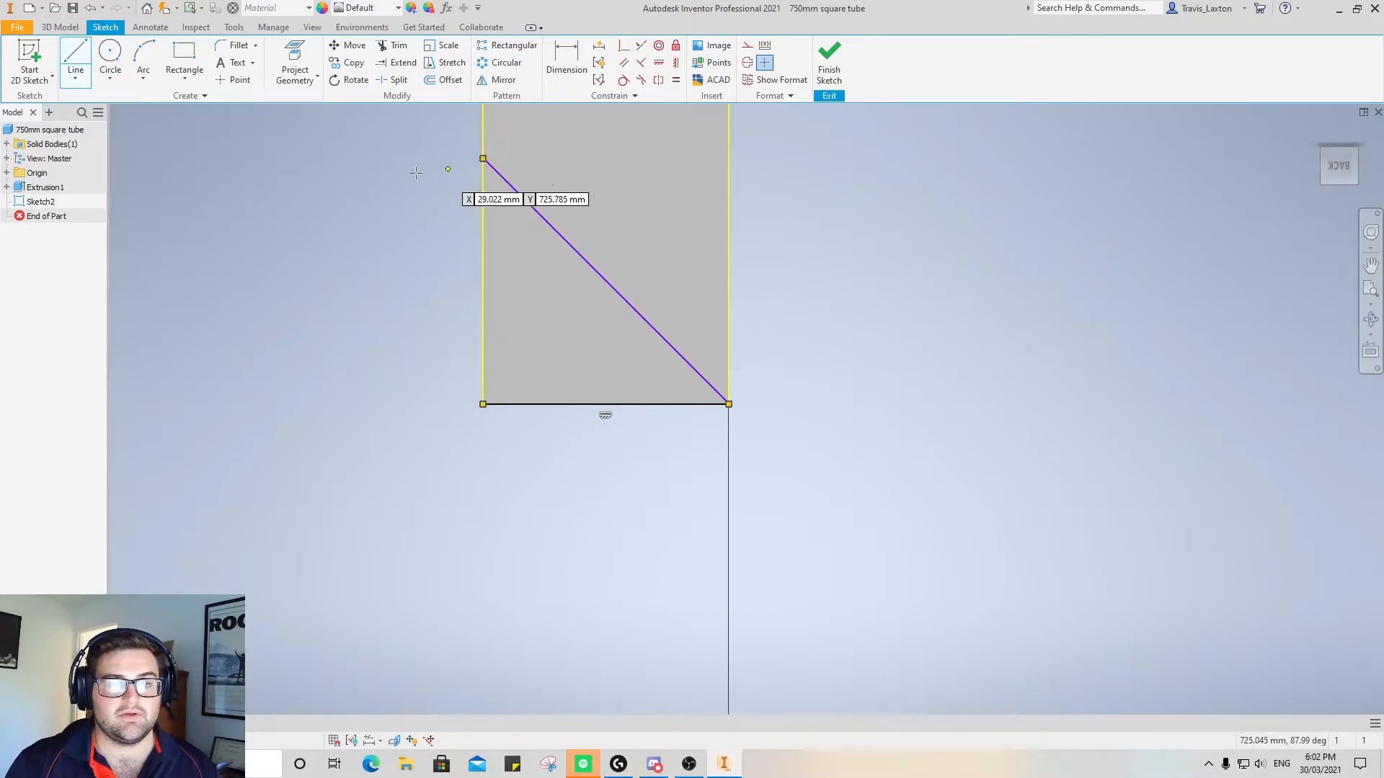
Close the second triangle with a line along the tube's edge from the diagonal to the end corner
click(482, 159)
click(482, 404)
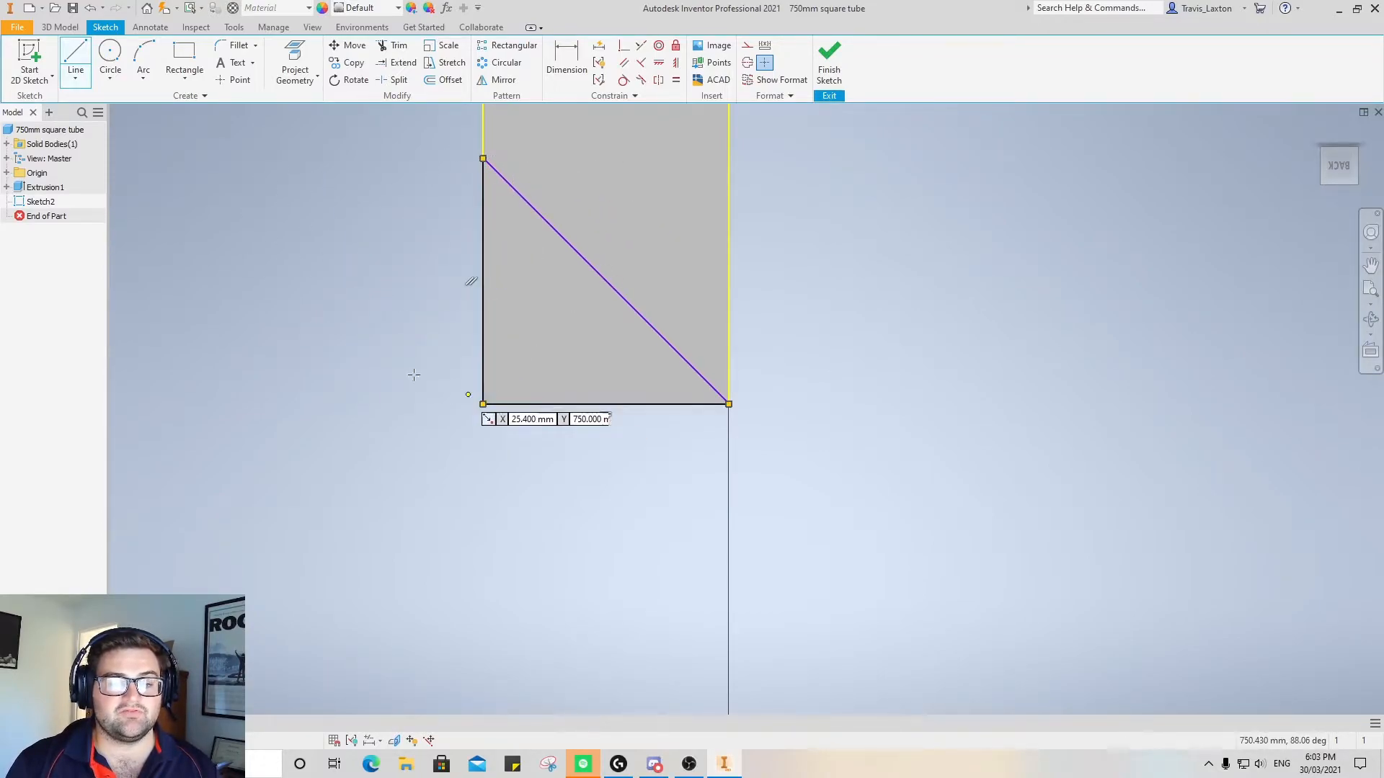
right_click(330, 254)
click(337, 279)
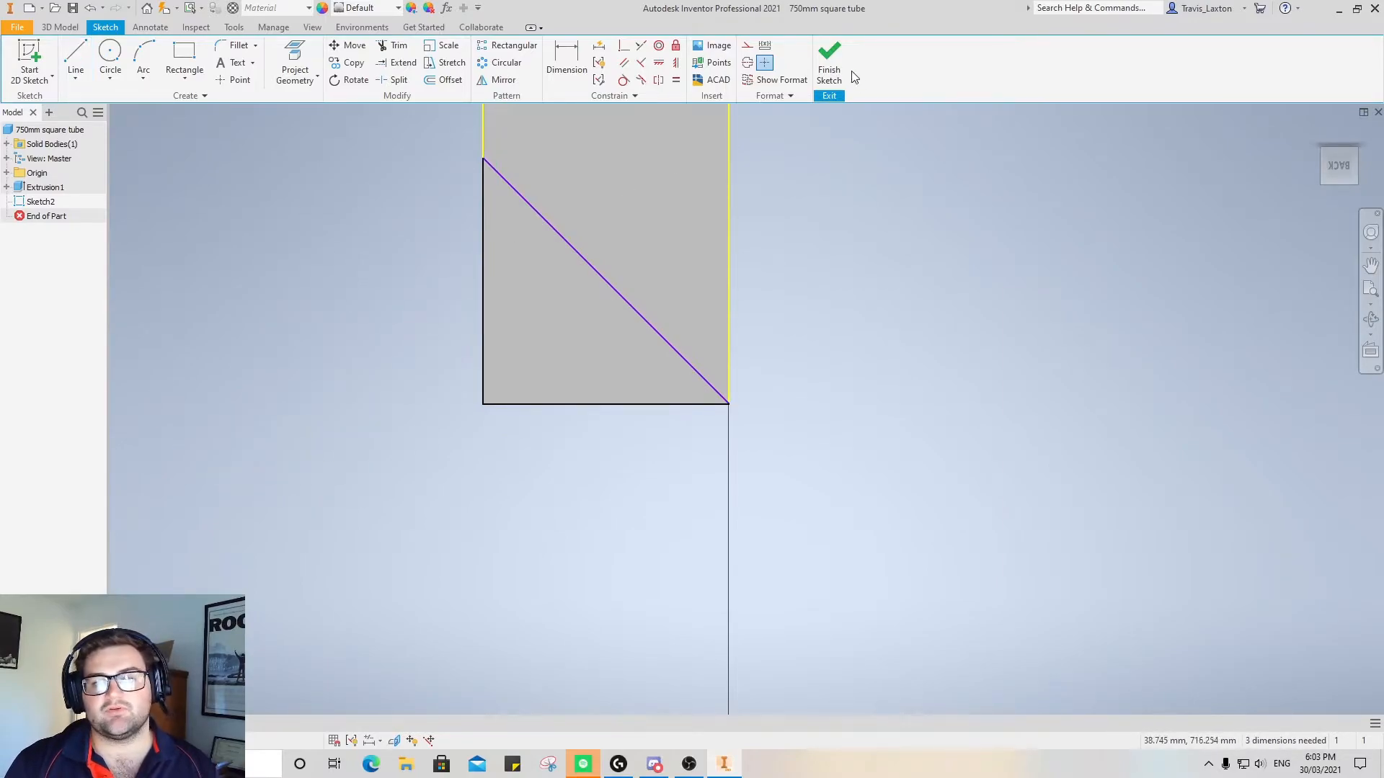
Extrude both end triangles 750 mm as a cut through the tube to mitre its two ends
click(61, 27)
click(76, 58)
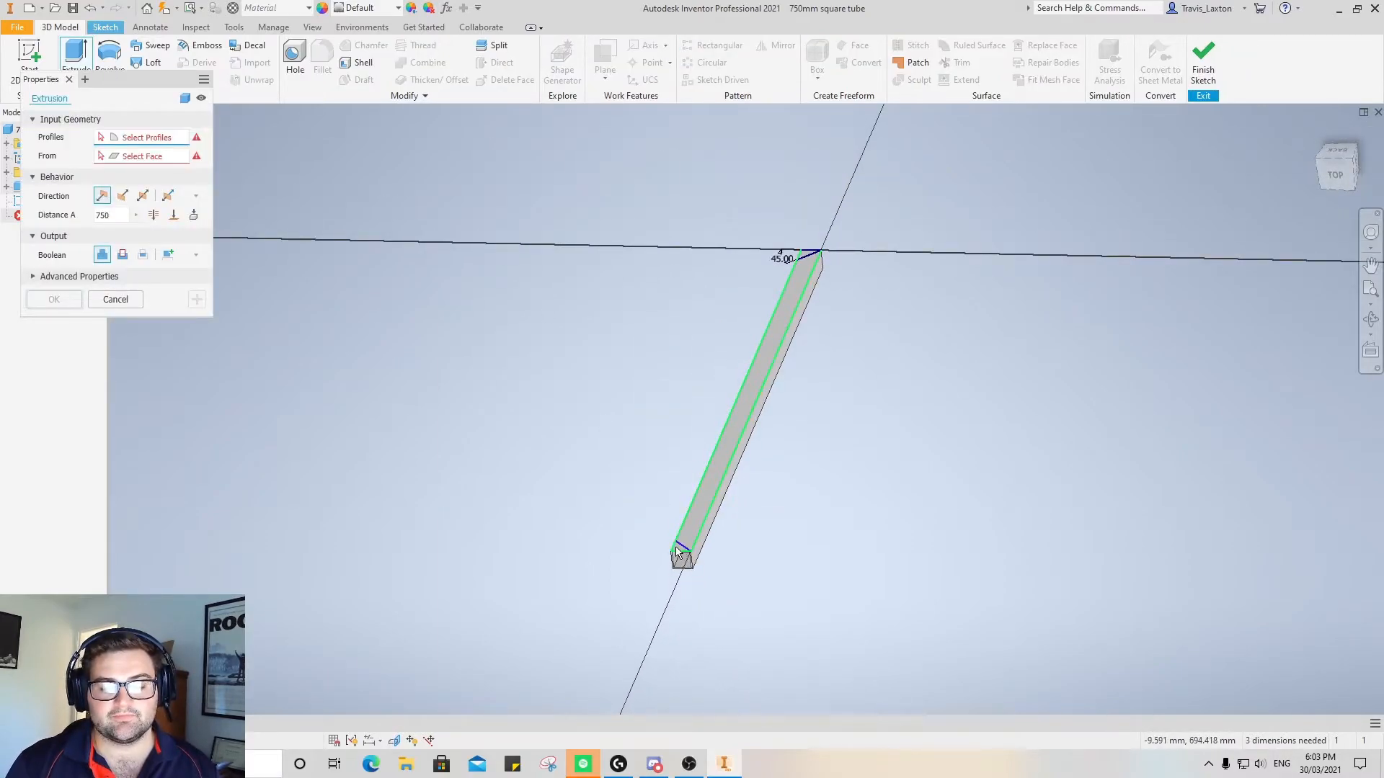
scroll(680, 555, down, 3)
scroll(678, 555, up, 10)
click(676, 556)
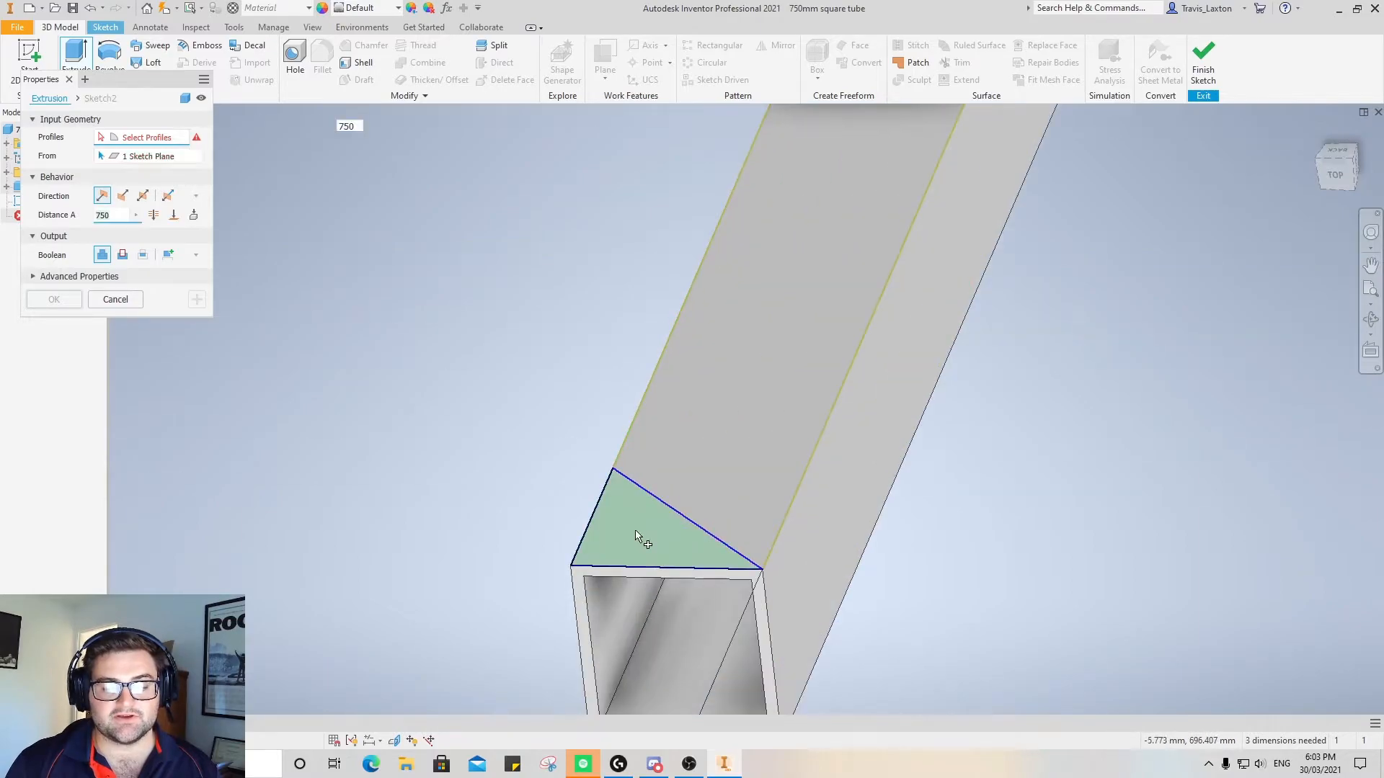
scroll(787, 394, down, 5)
scroll(746, 400, up, 4)
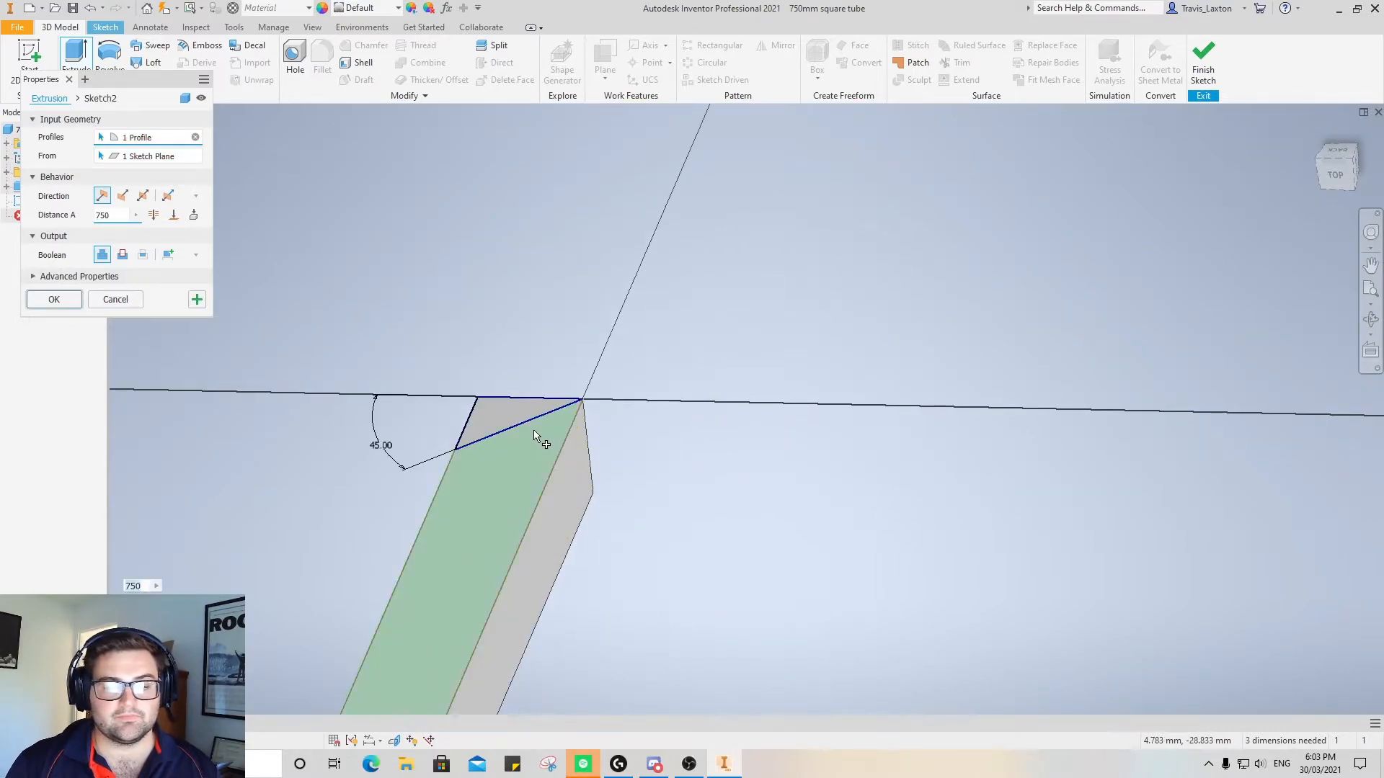
click(504, 410)
scroll(525, 522, down, 5)
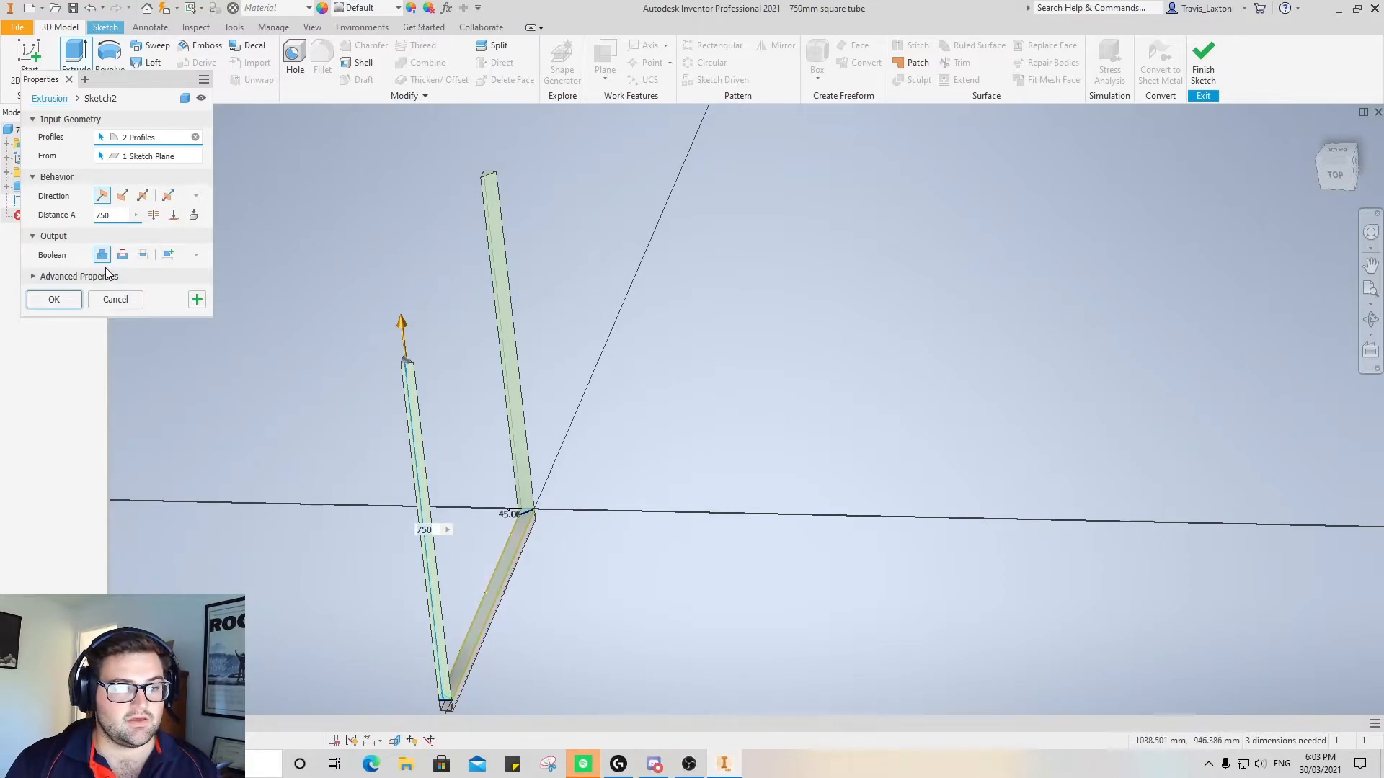
click(57, 300)
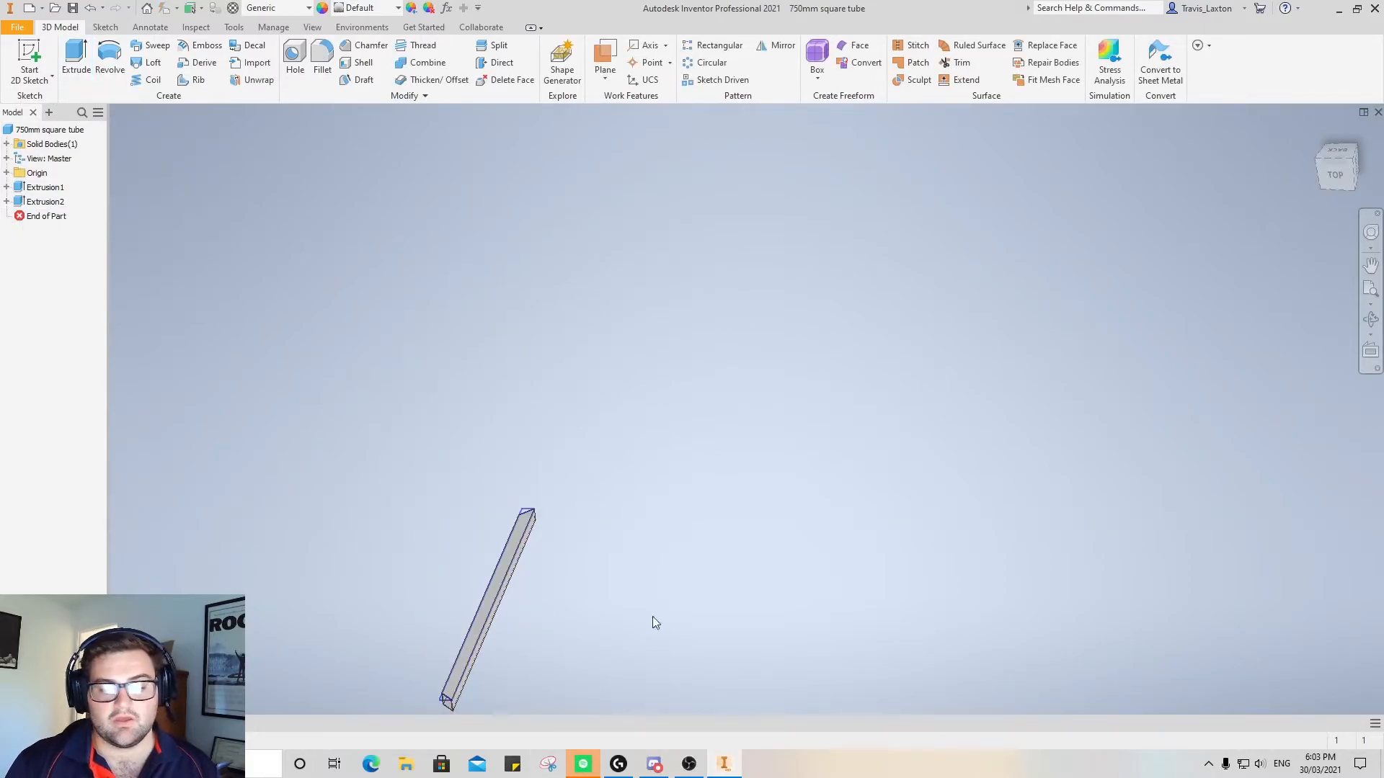
Edit the tube's base extrusion, set its length to 450 mm and accept the change
click(1338, 155)
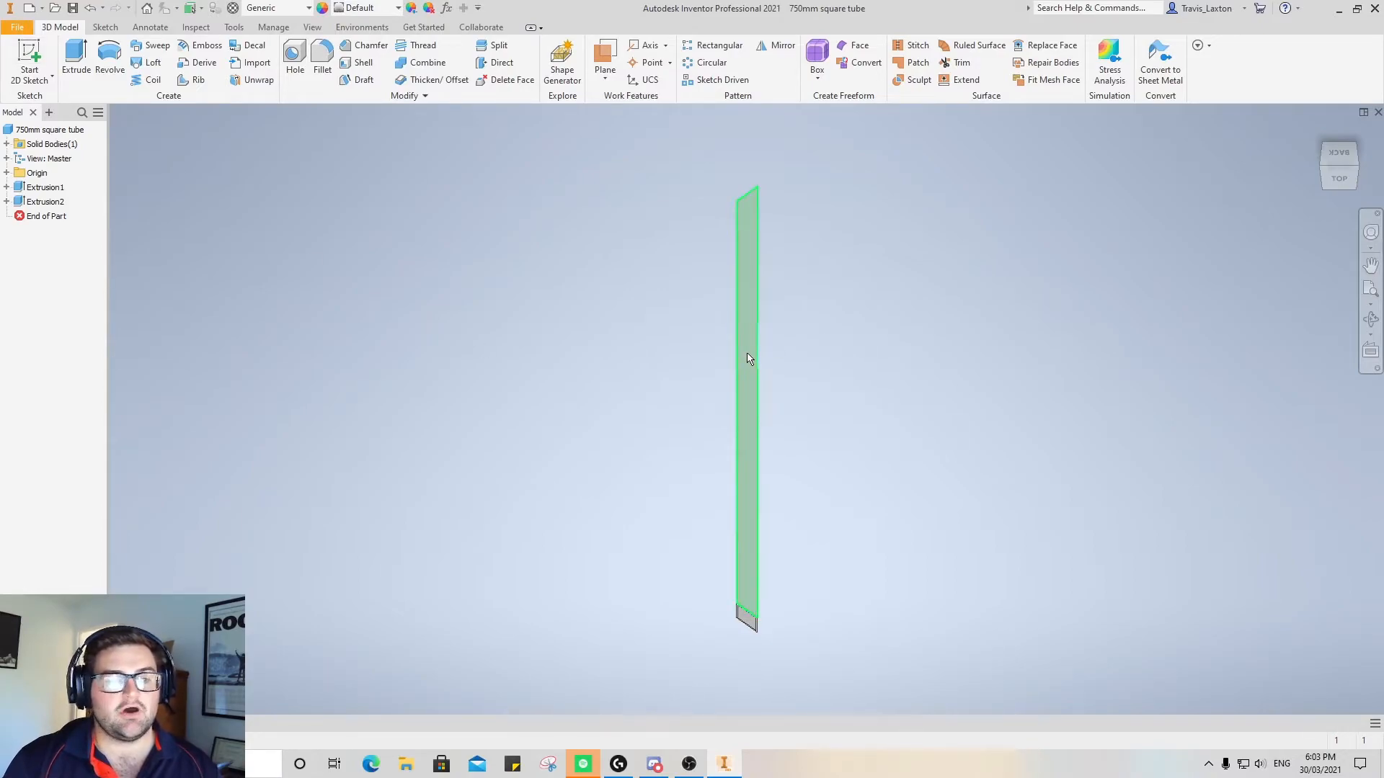
right_click(34, 190)
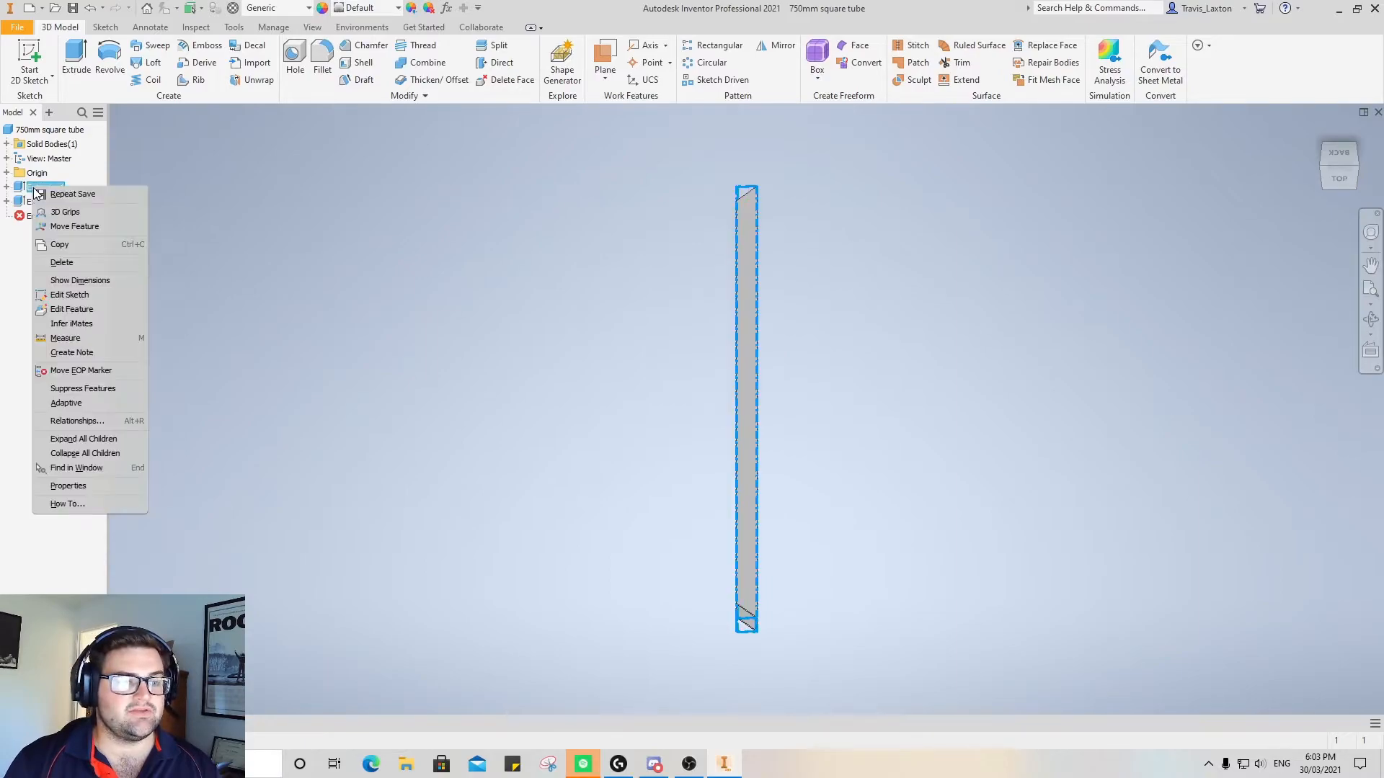
click(68, 313)
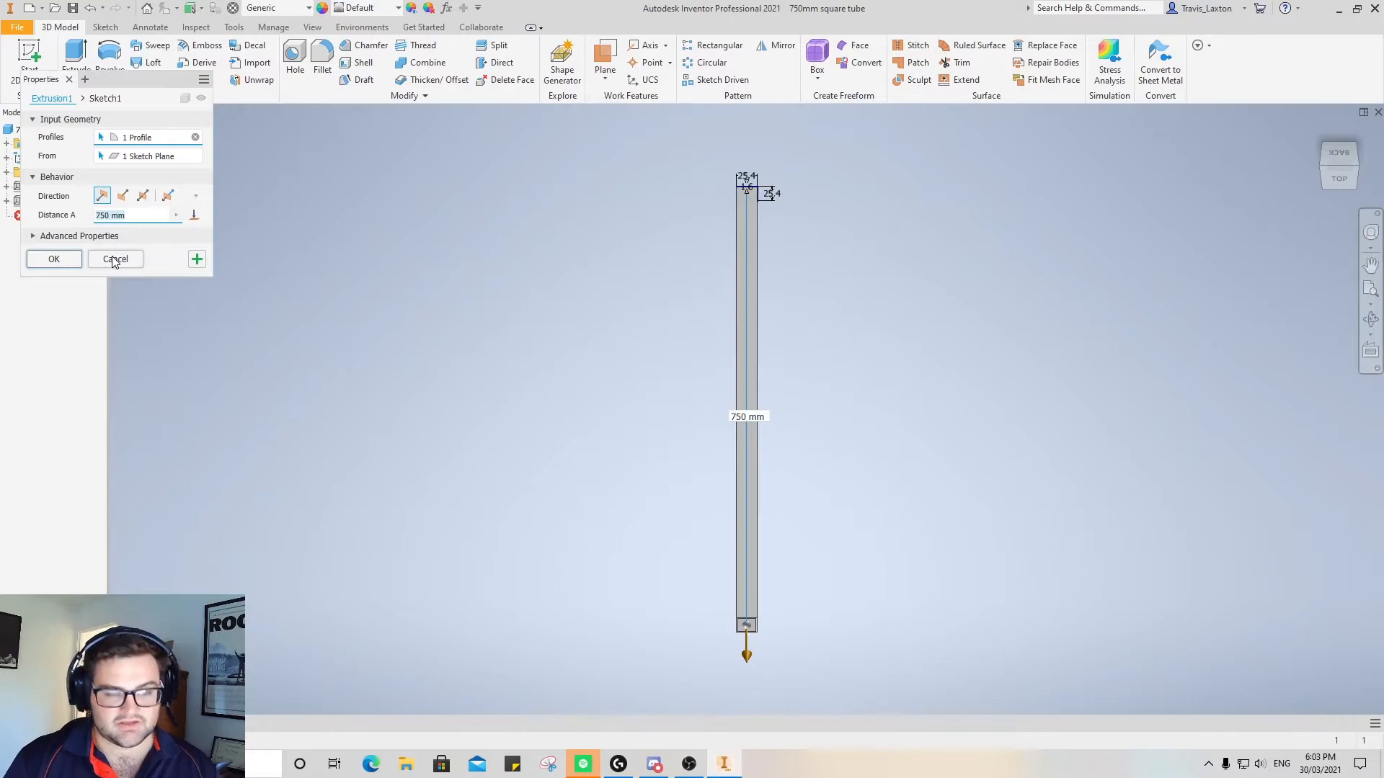
text(450)
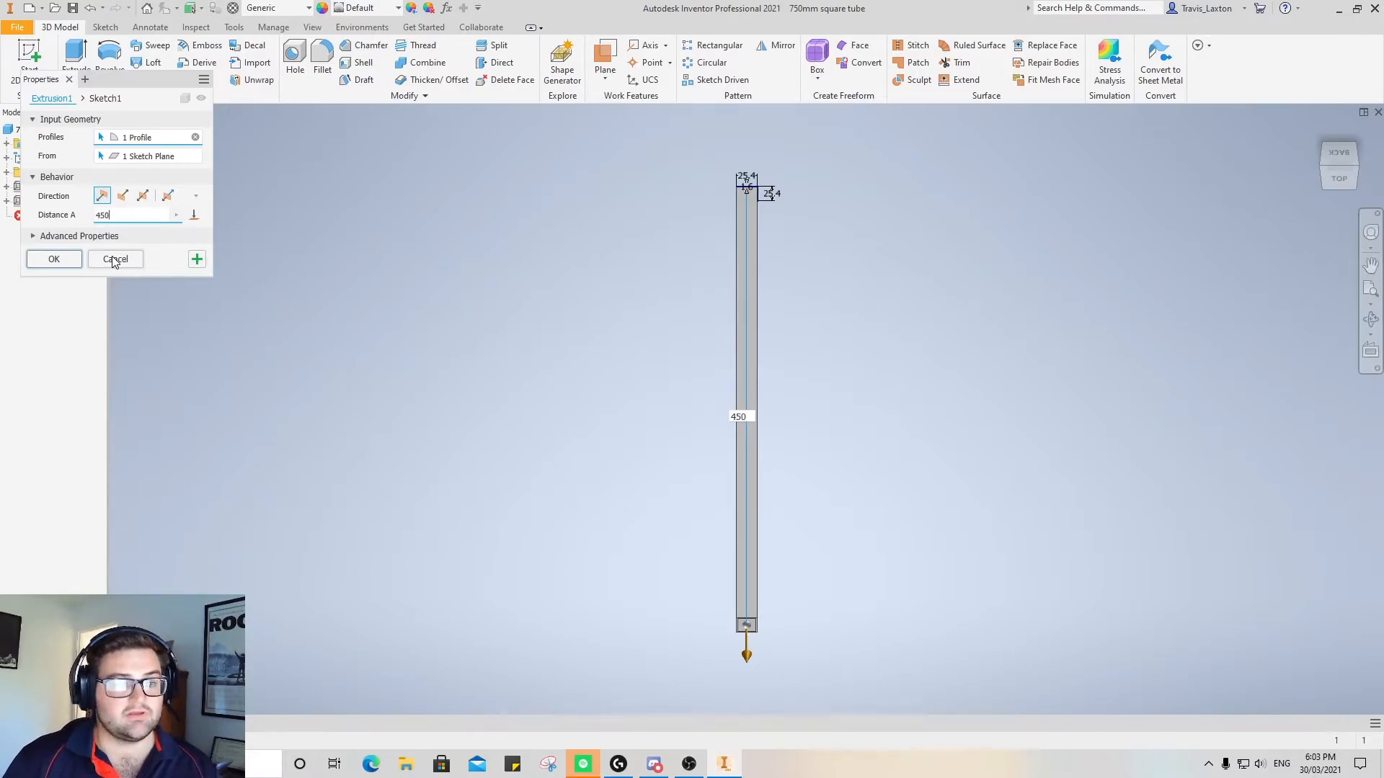
click(54, 259)
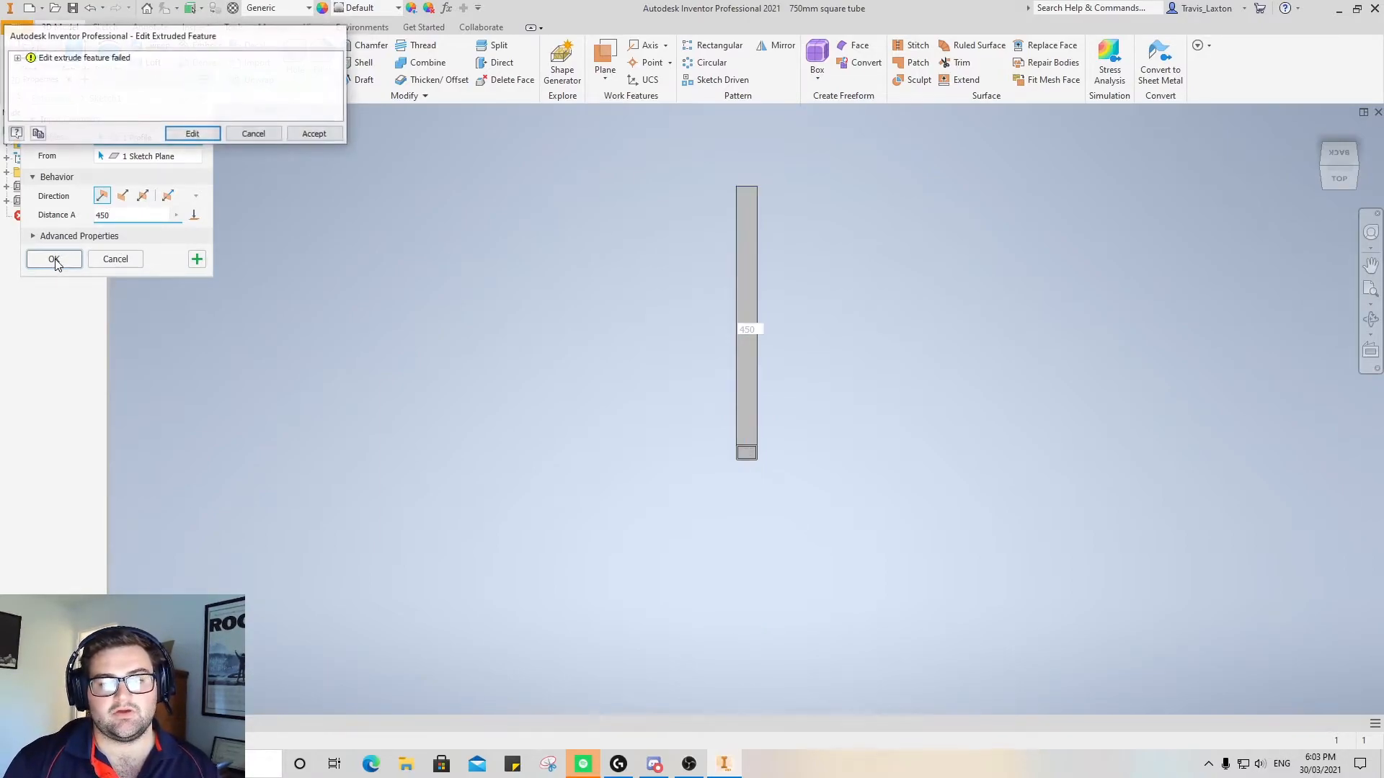
click(315, 134)
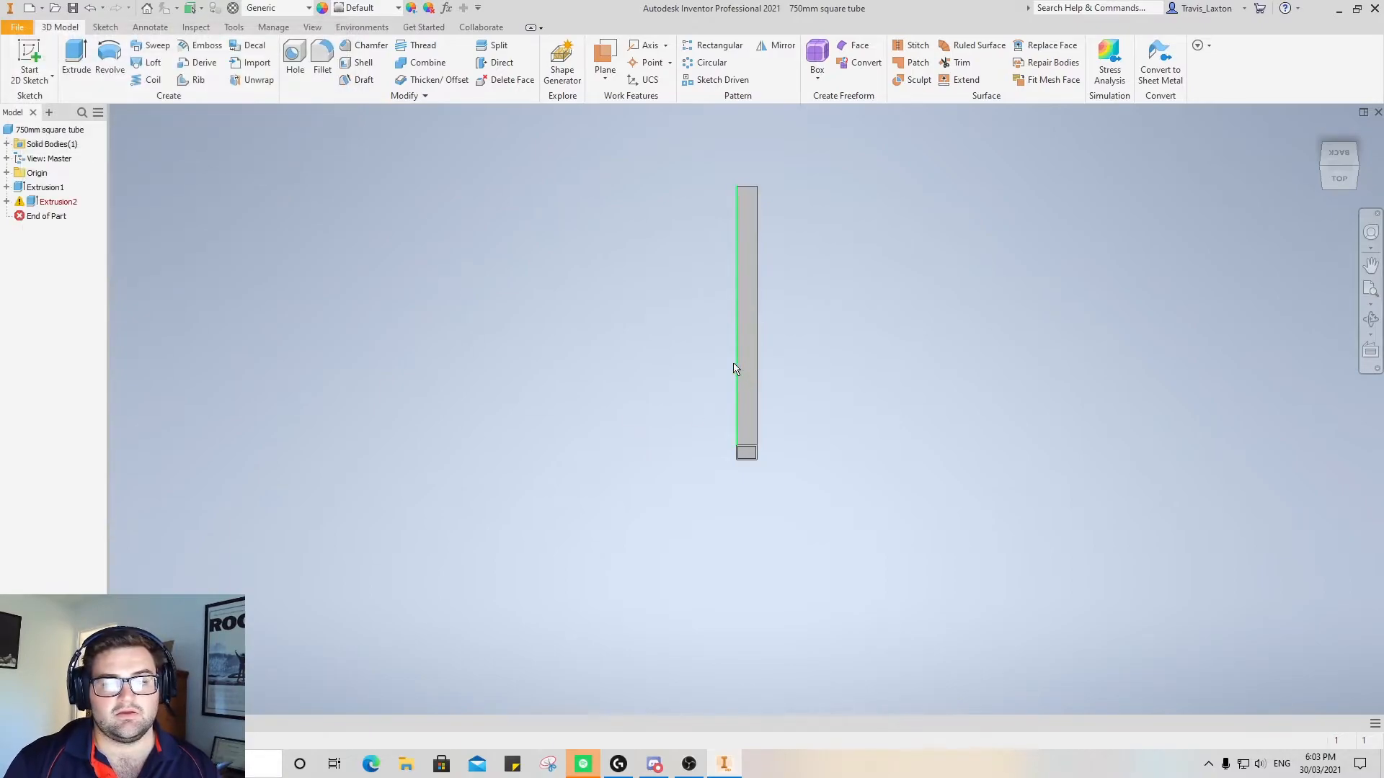
Edit the mitre cut's sketch and move the stray triangle corner up onto the tube's edge, just inside the shortened end
right_click(47, 207)
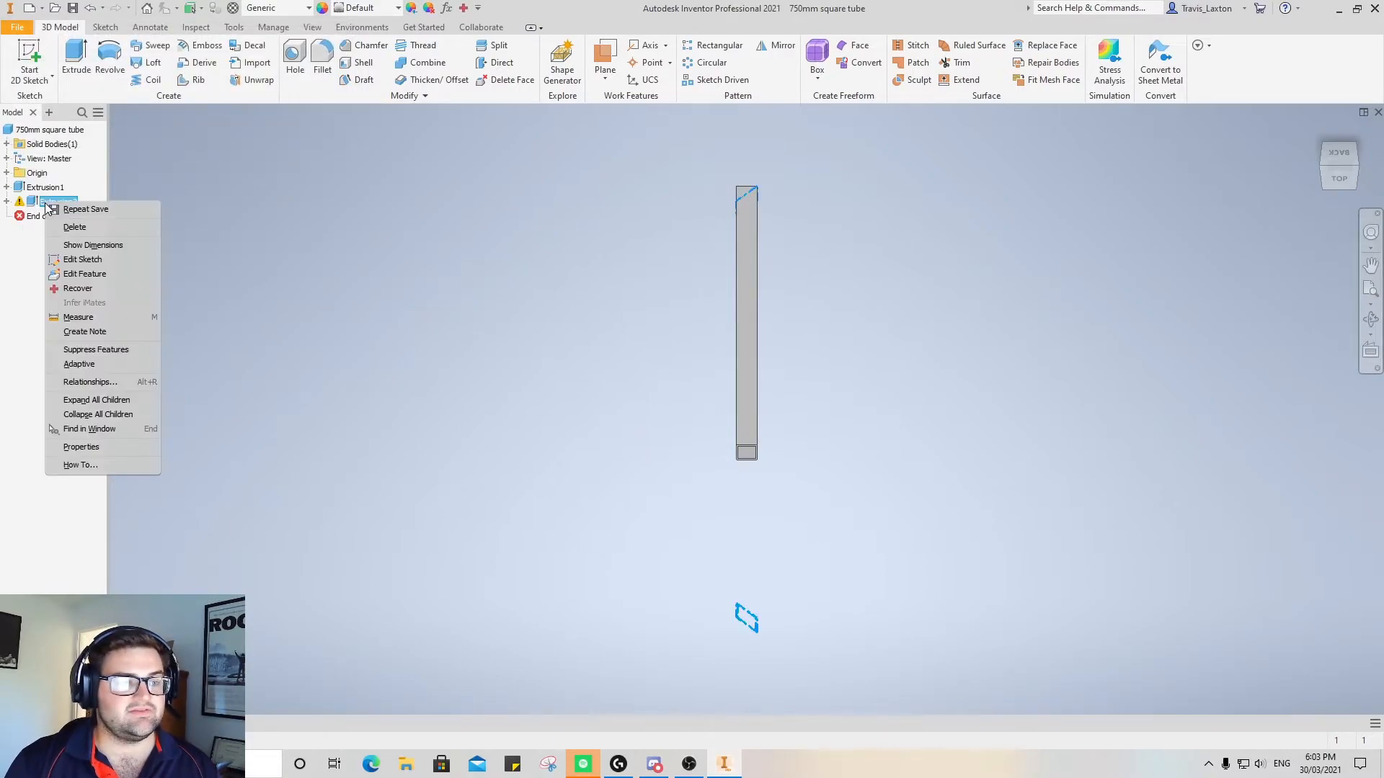
click(88, 262)
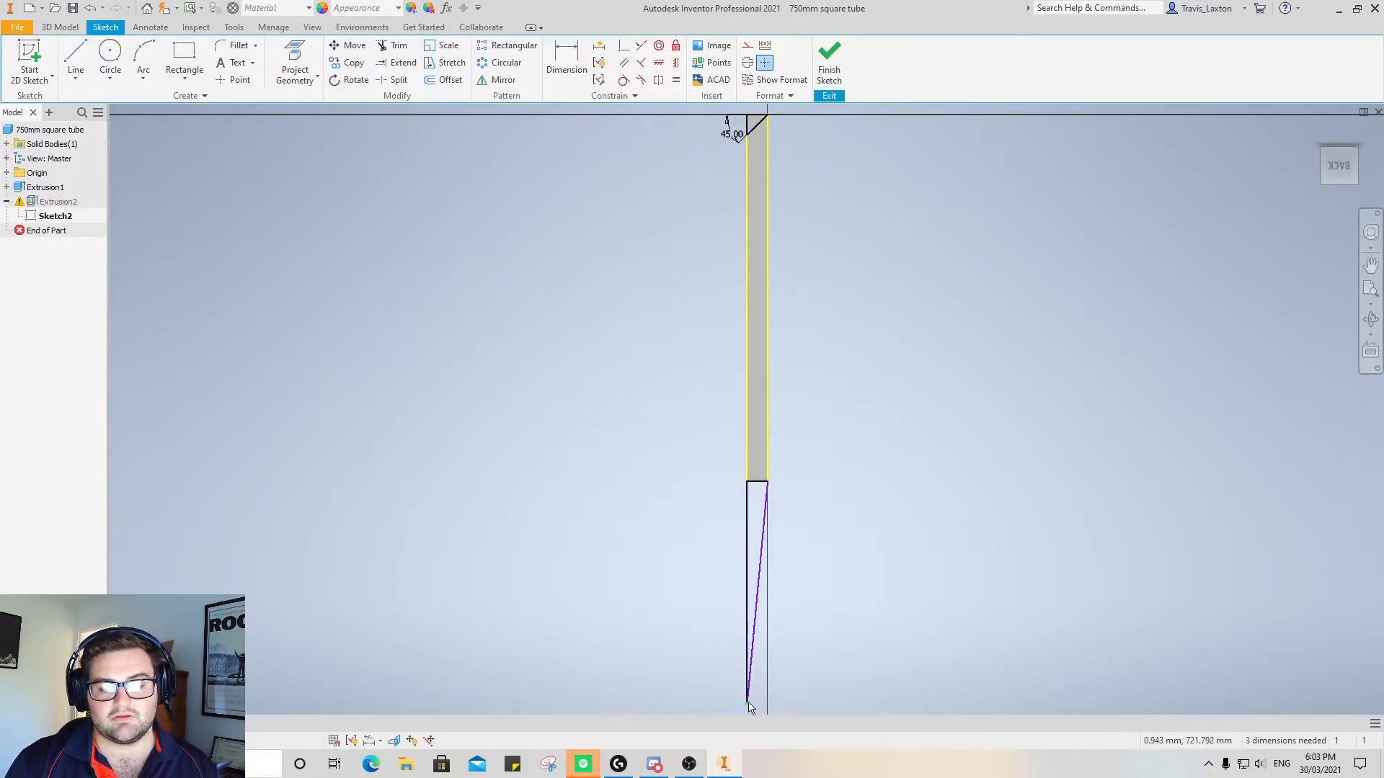
drag(752, 461, 750, 460)
scroll(751, 477, up, 5)
scroll(751, 481, down, 6)
scroll(749, 482, down, 5)
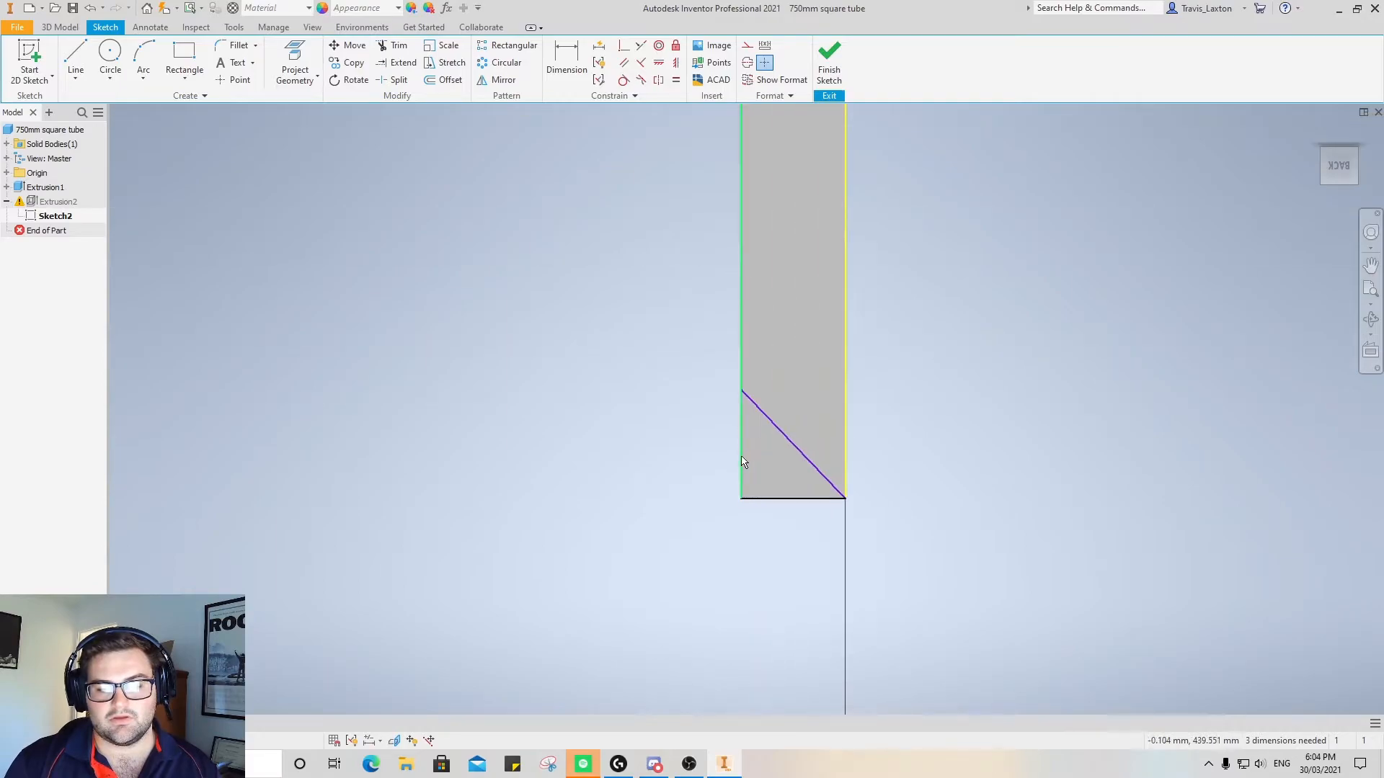
Dimension the angle between the second triangle's diagonal and the tube's end edge as 45 degrees and finish the sketch
click(574, 64)
click(791, 440)
click(779, 498)
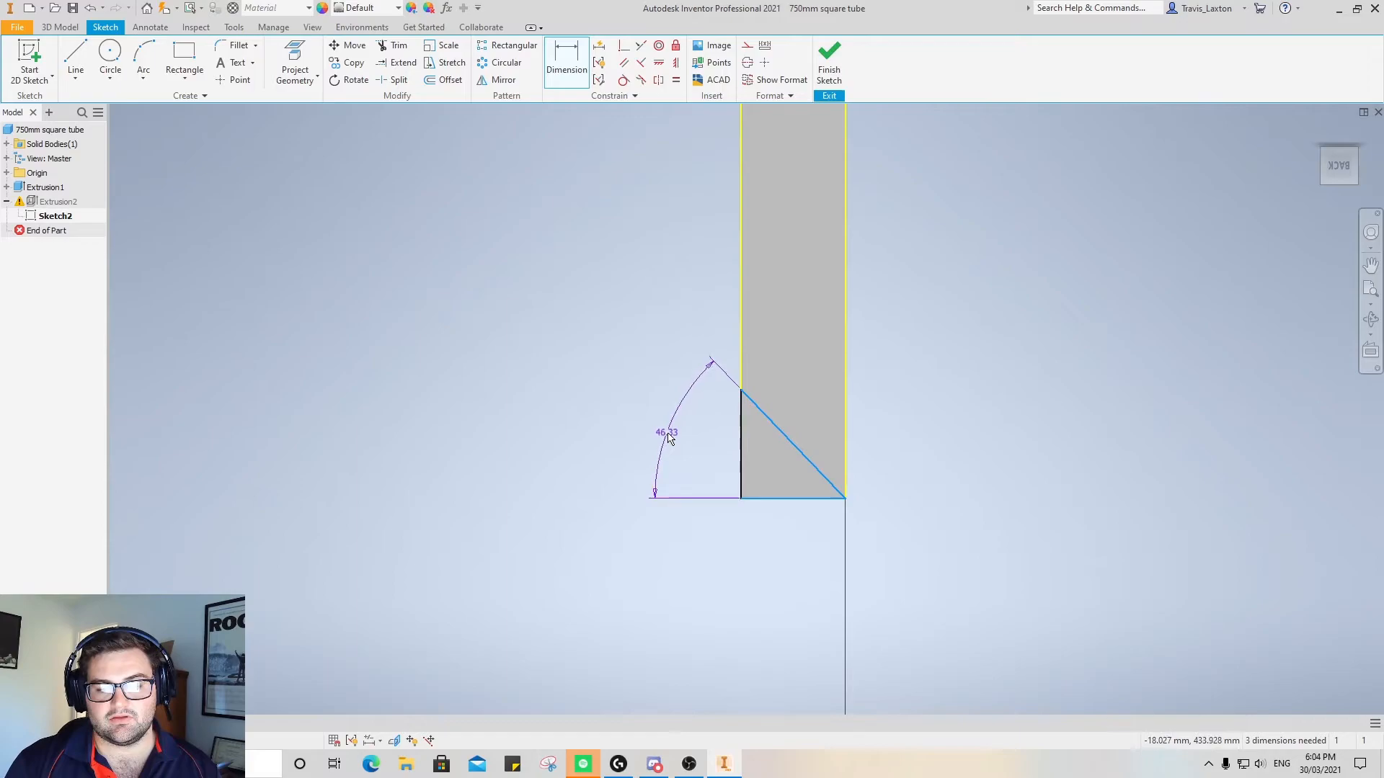
click(666, 433)
text(45)
key(Return)
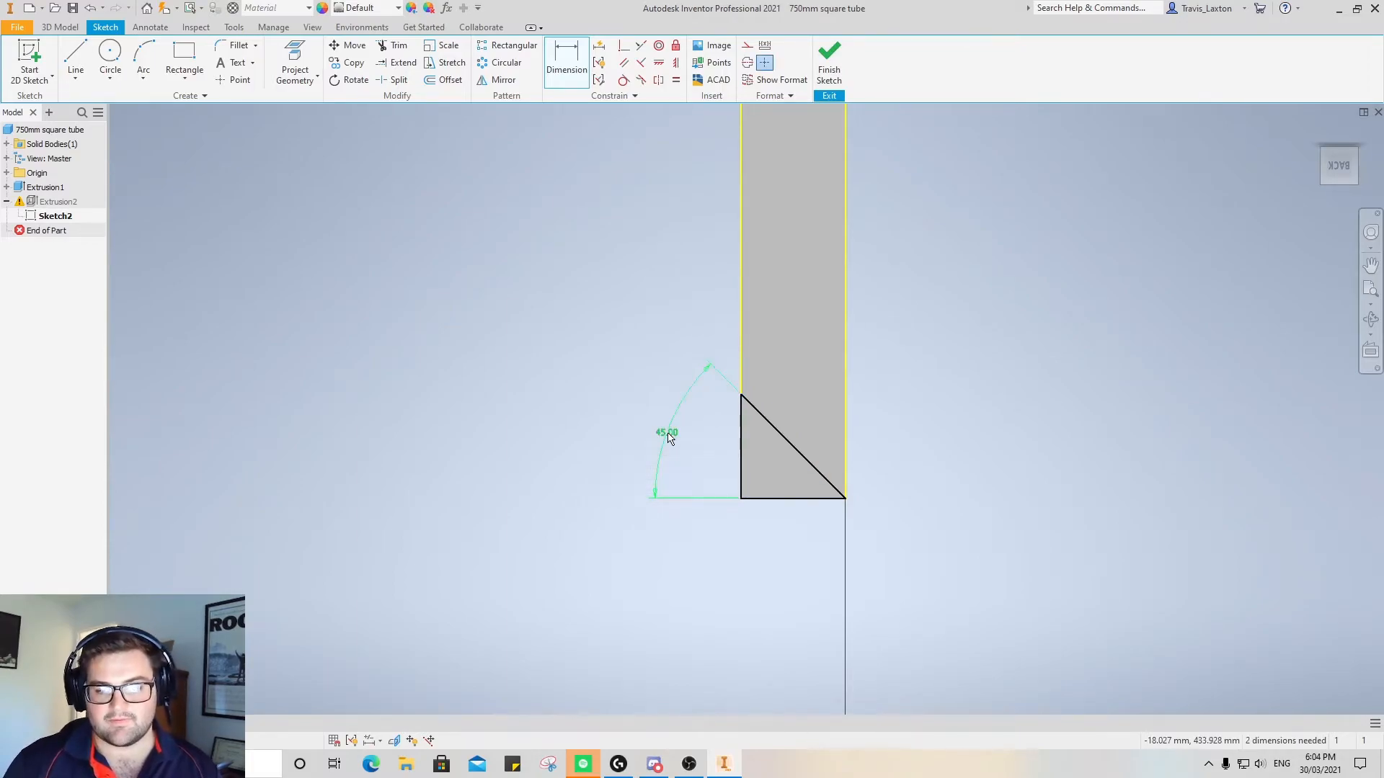
scroll(710, 263, up, 3)
scroll(711, 263, up, 5)
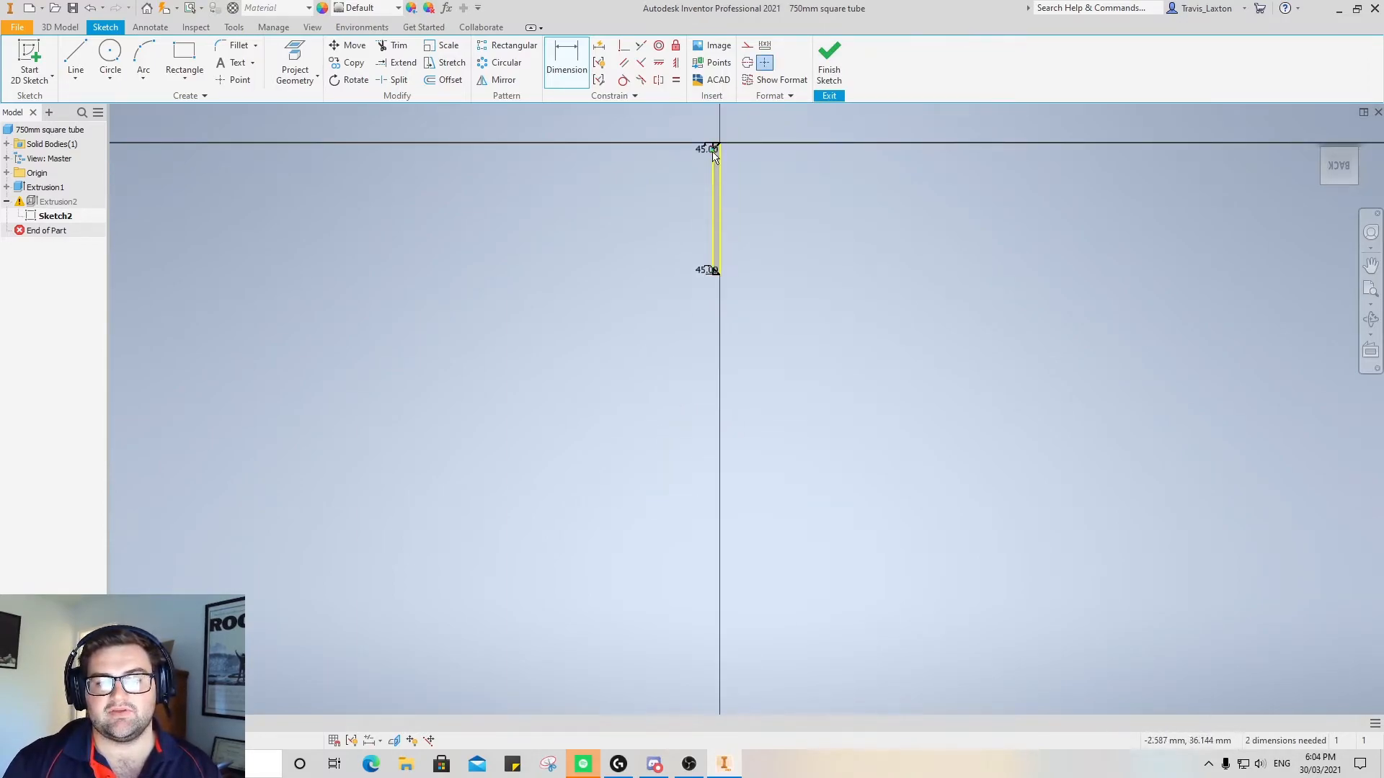
scroll(709, 173, down, 5)
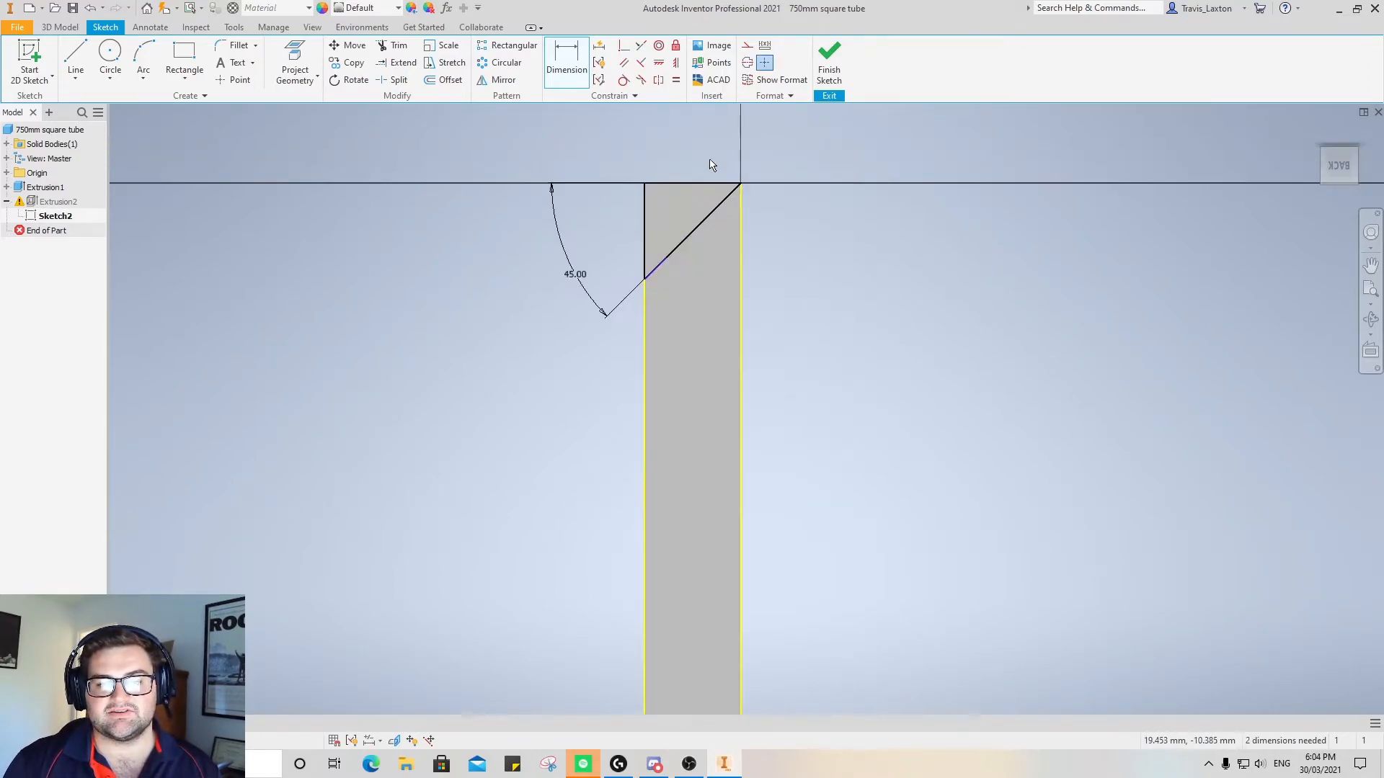
click(829, 63)
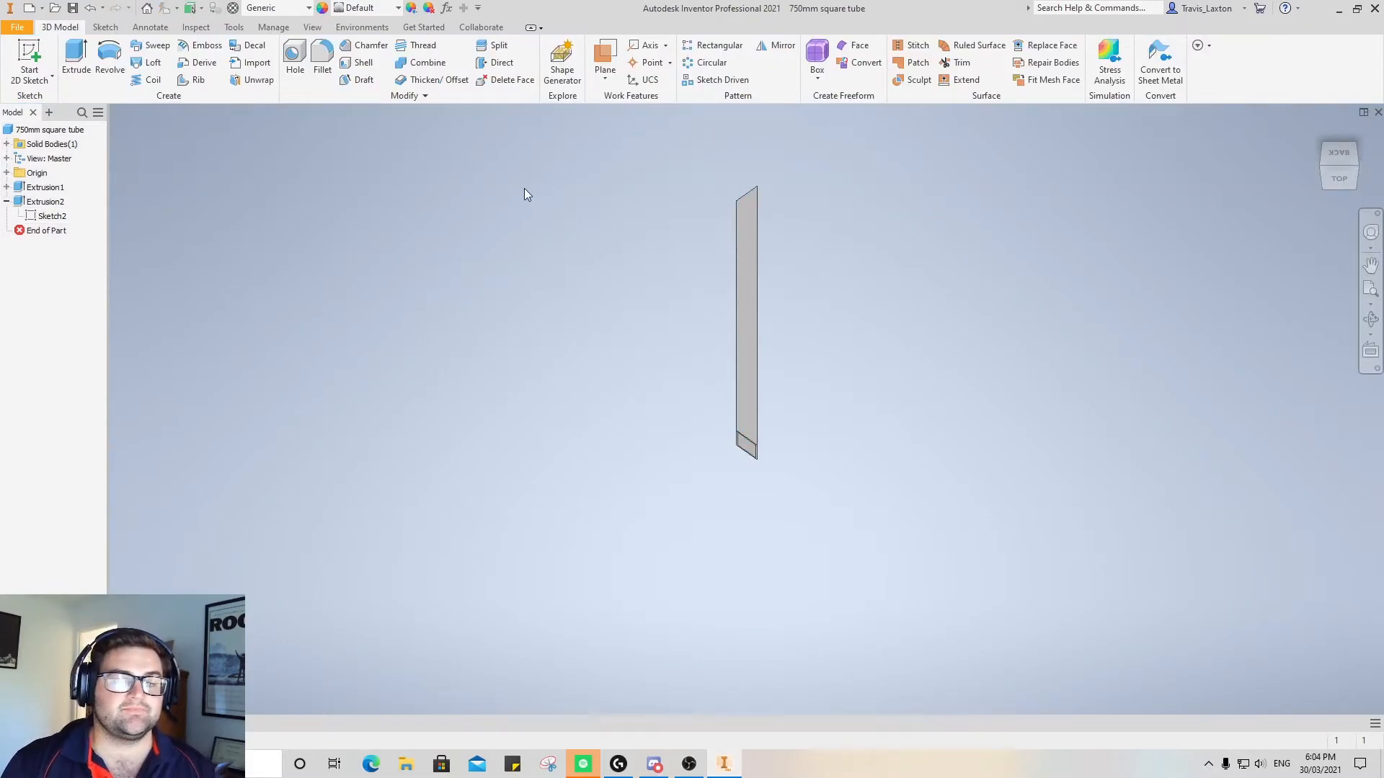
Save a copy of the part as "450mm square tube" in the Hallway table folder
click(17, 26)
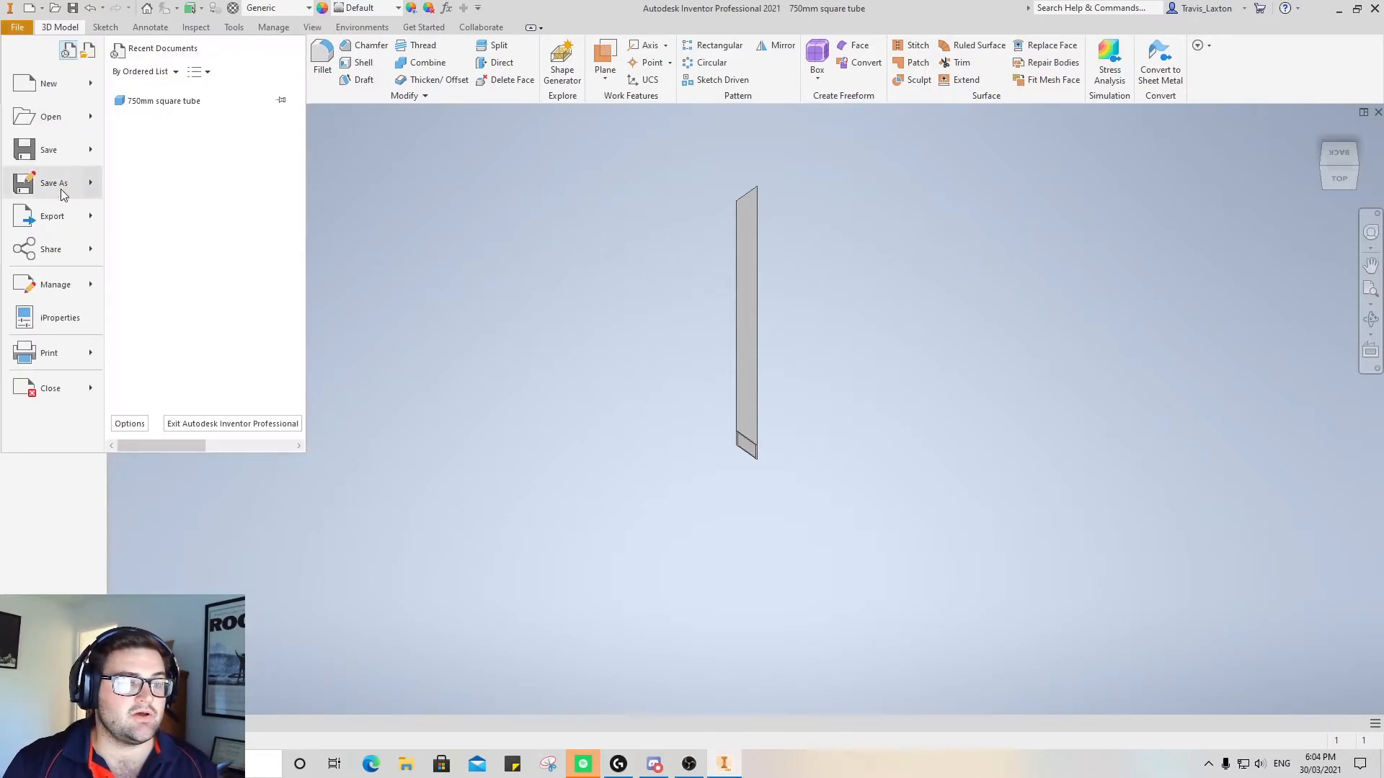
click(51, 183)
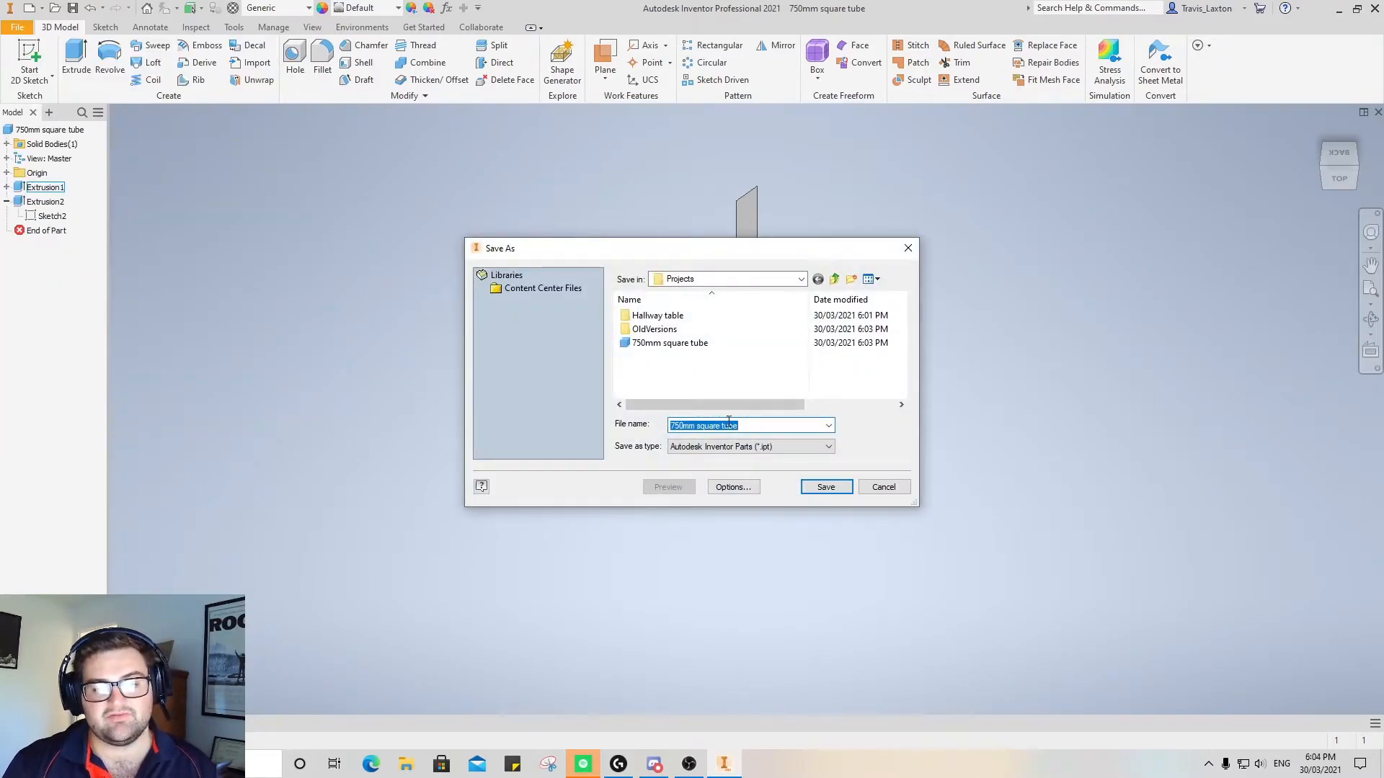
double_click(653, 315)
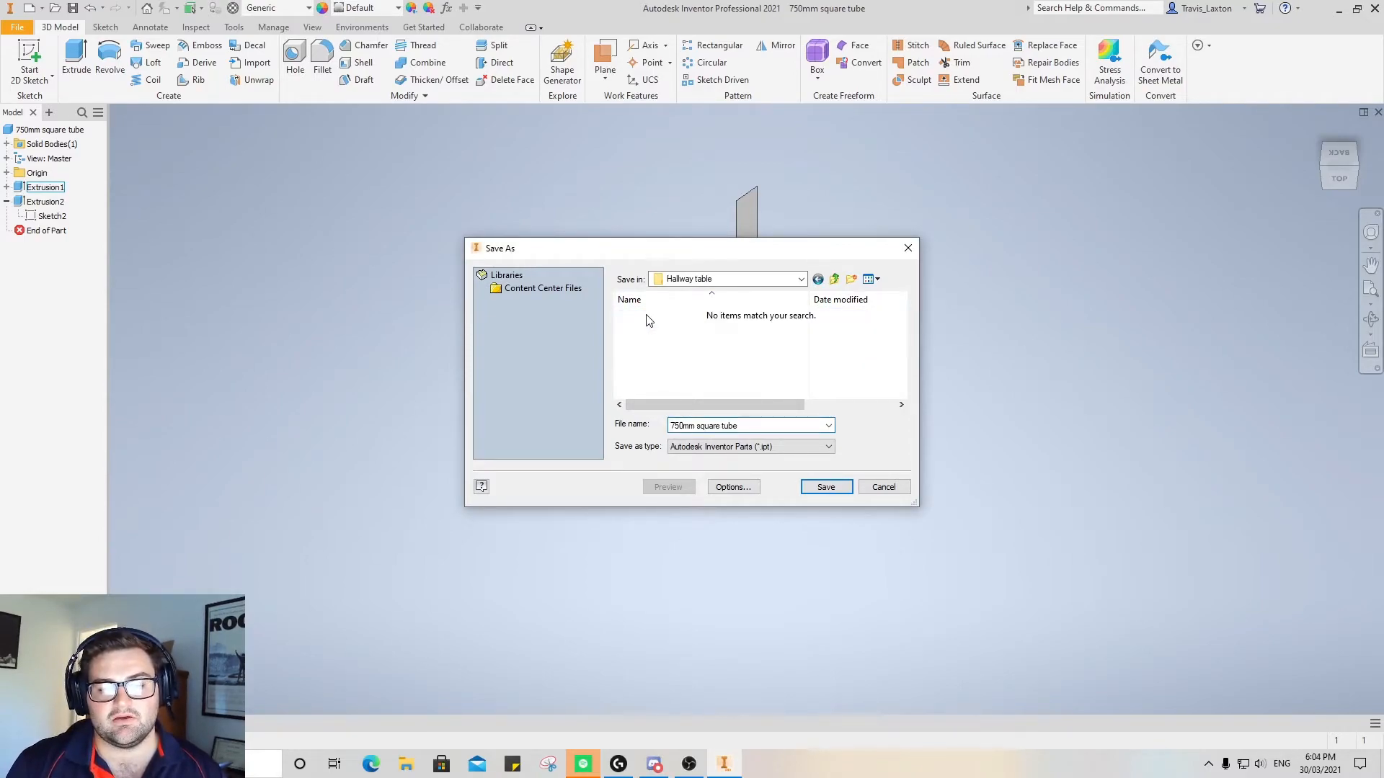
click(673, 426)
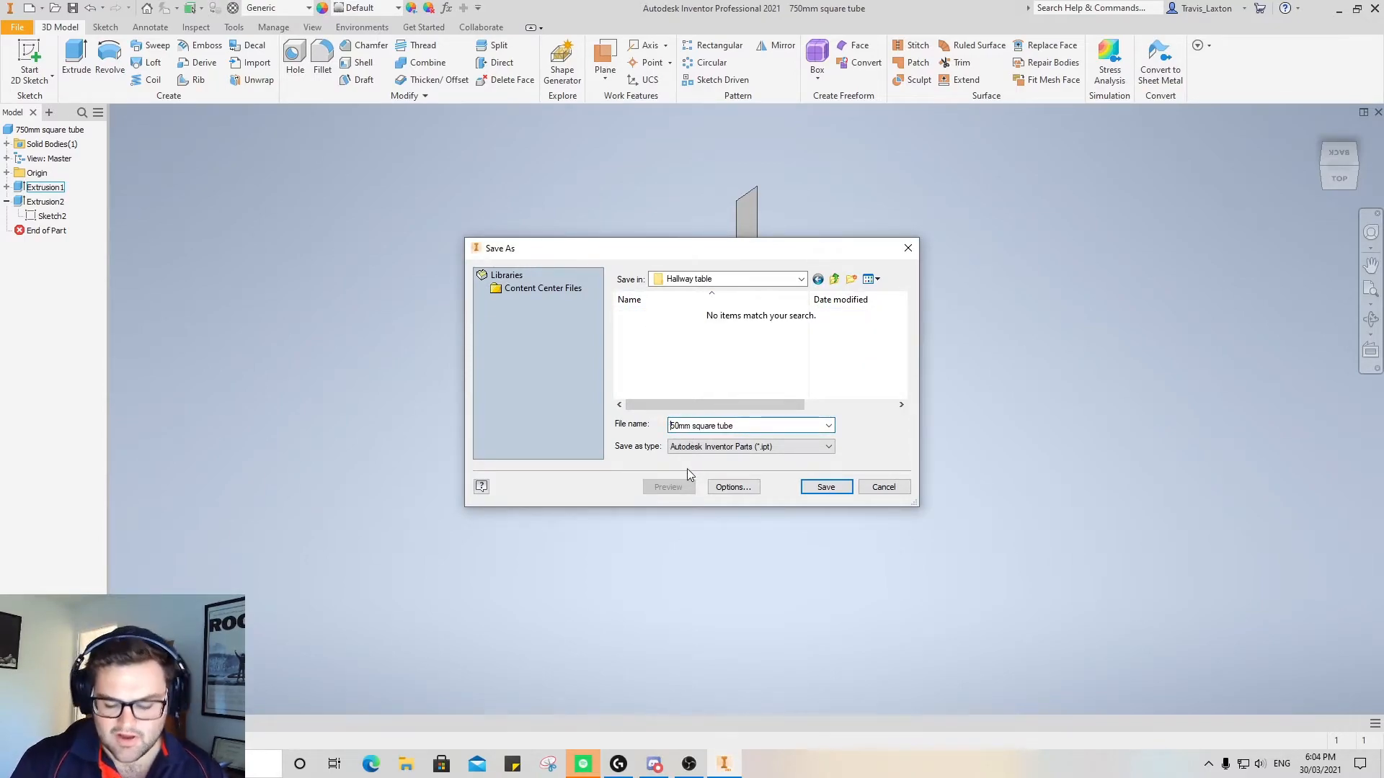
key(BackSpace)
text(4)
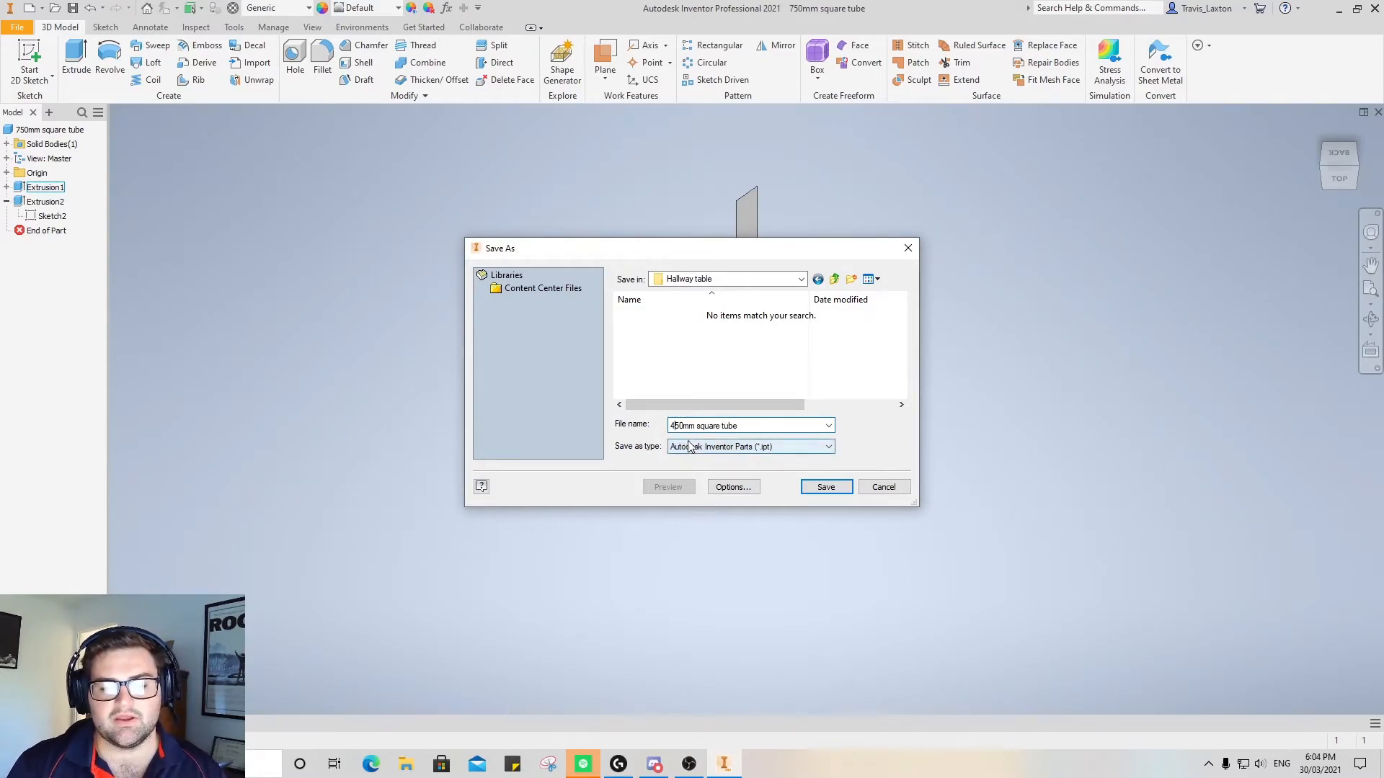
click(821, 489)
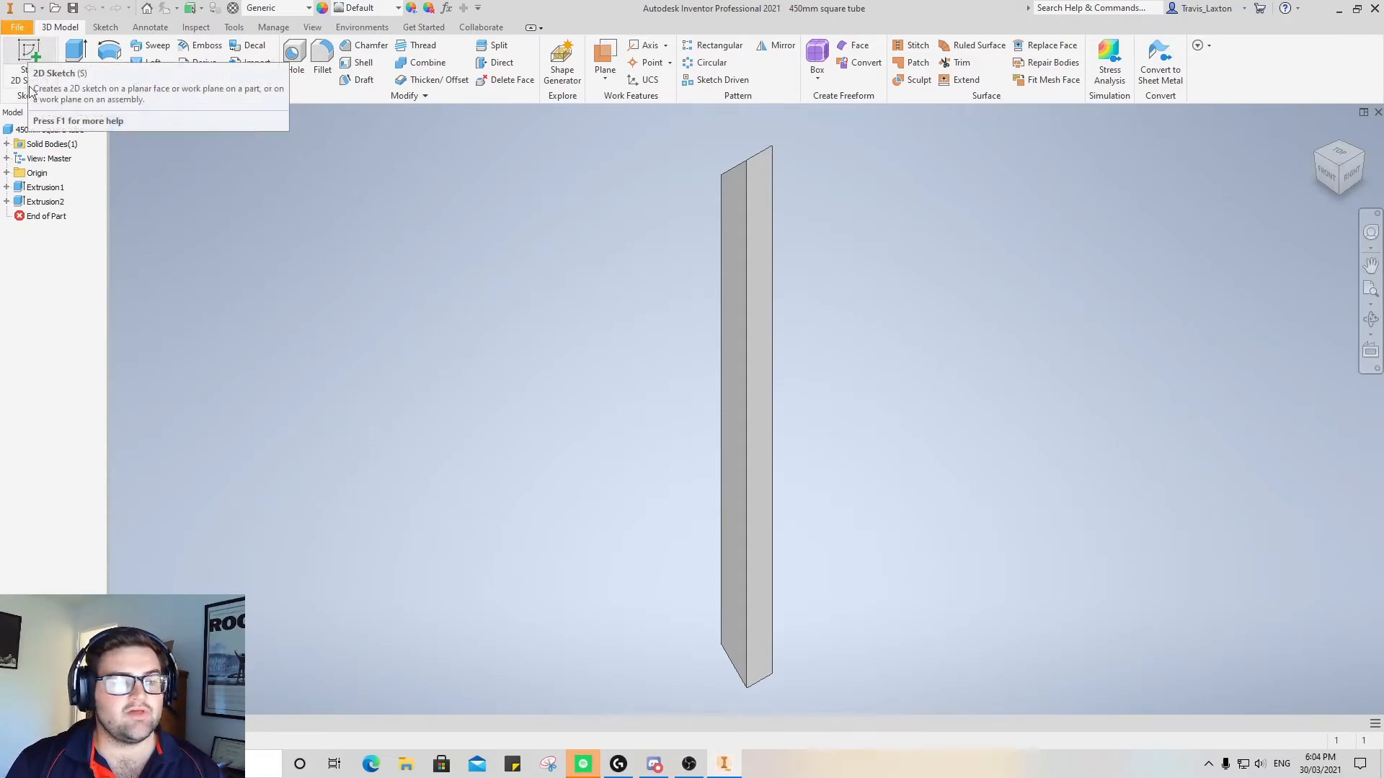
Delete the mitre cut extrusion together with its consumed sketch
right_click(51, 205)
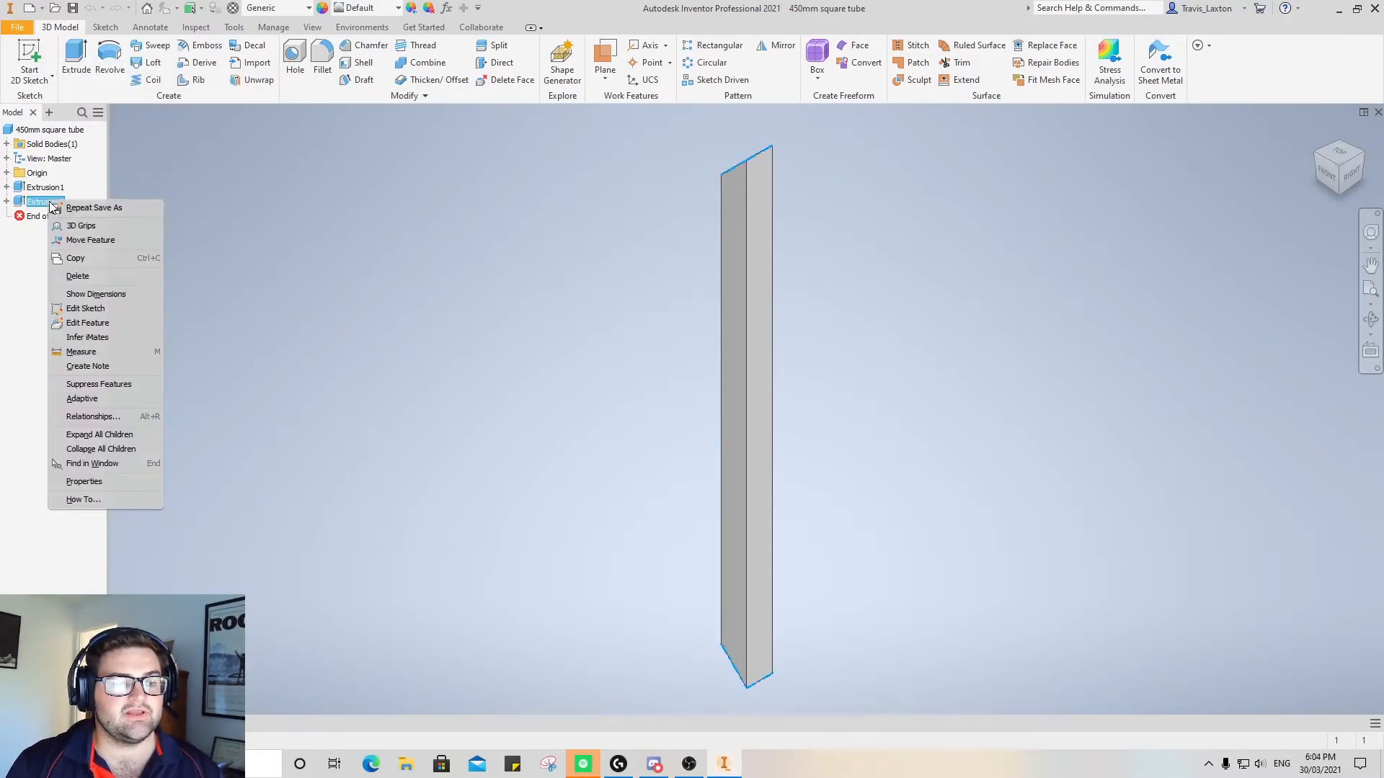
click(93, 276)
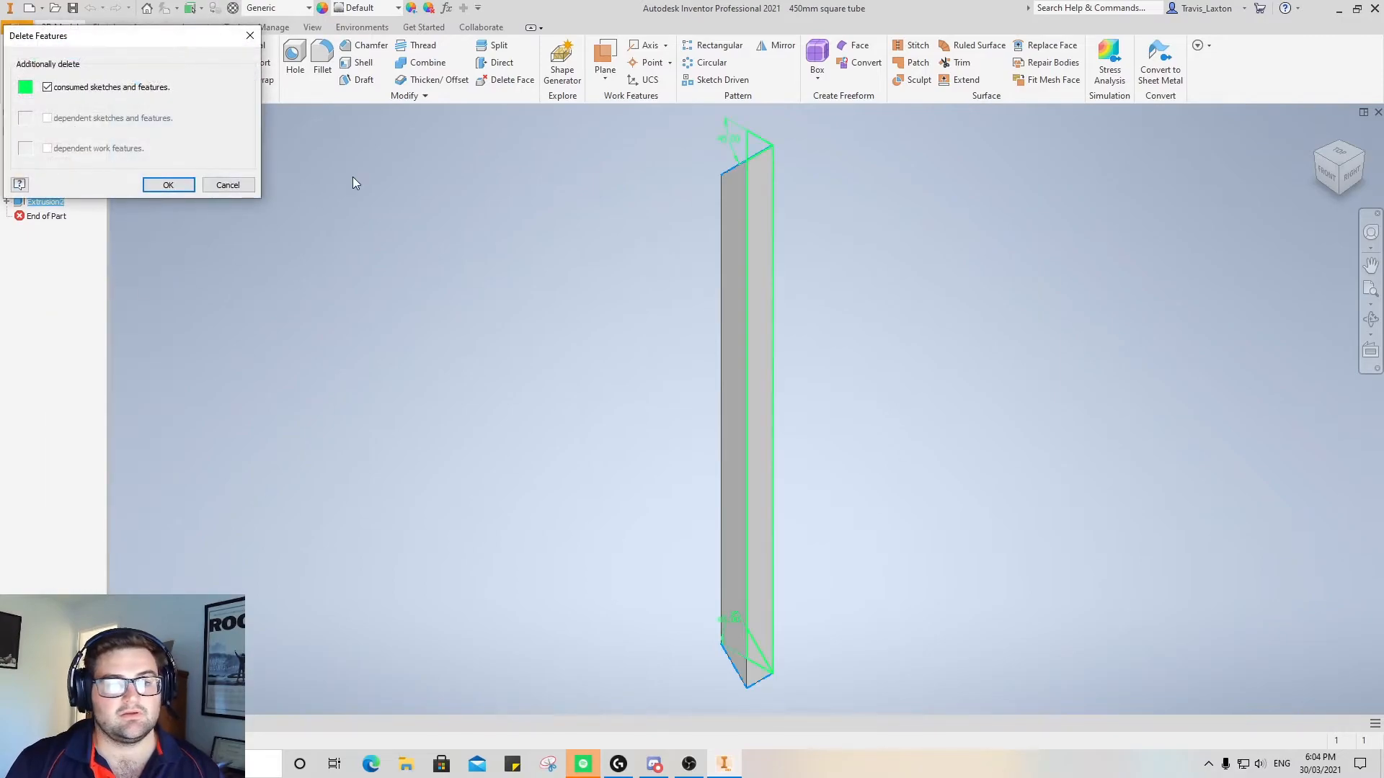
click(165, 185)
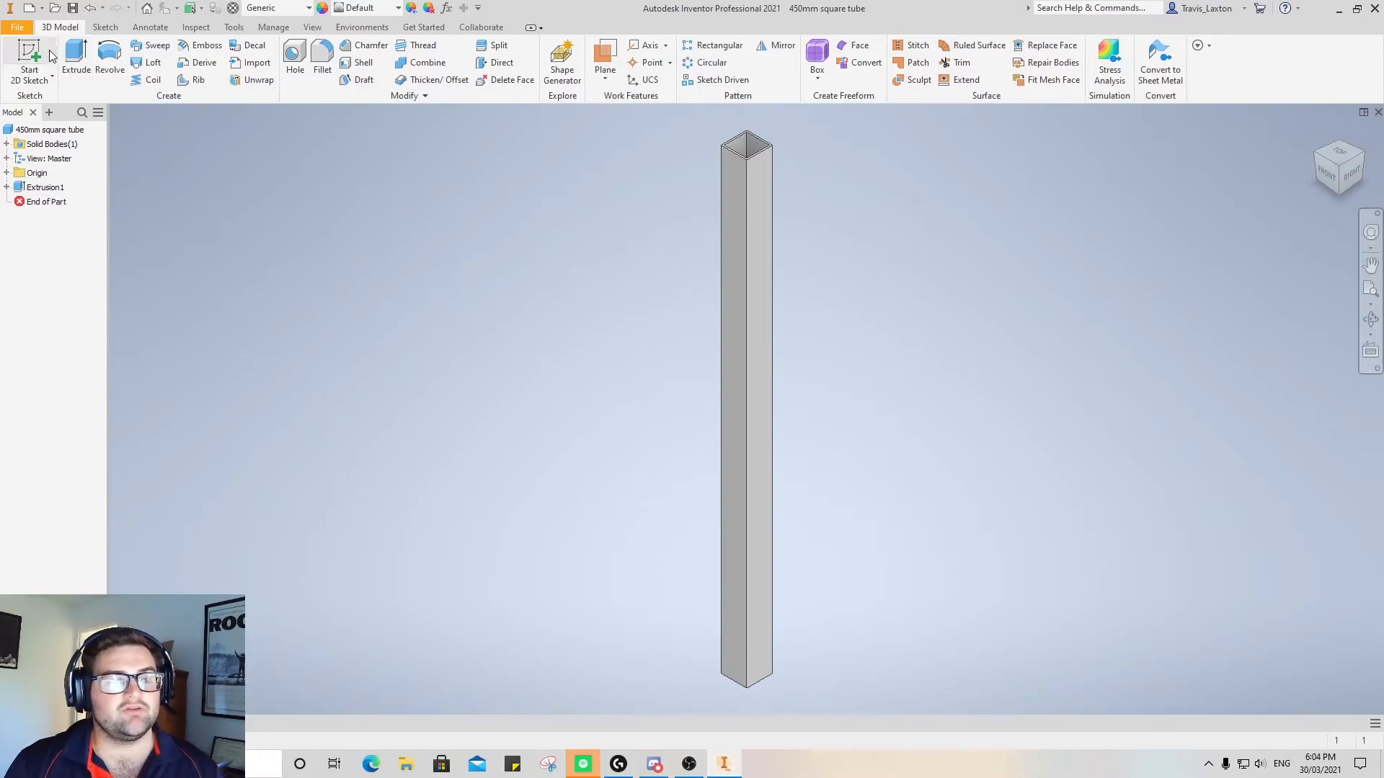
Edit the tube's base extrusion, set its length to 1000 mm and accept the change
right_click(43, 187)
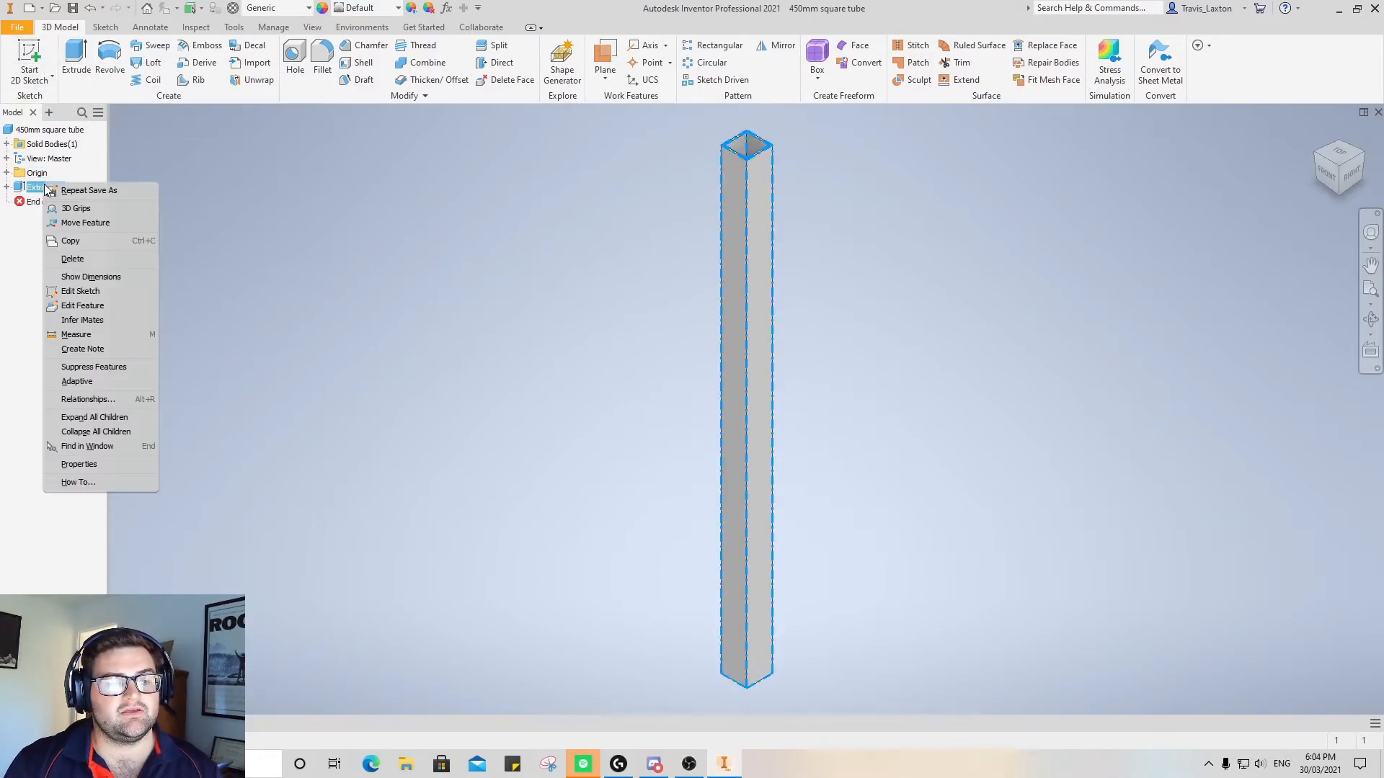
click(90, 312)
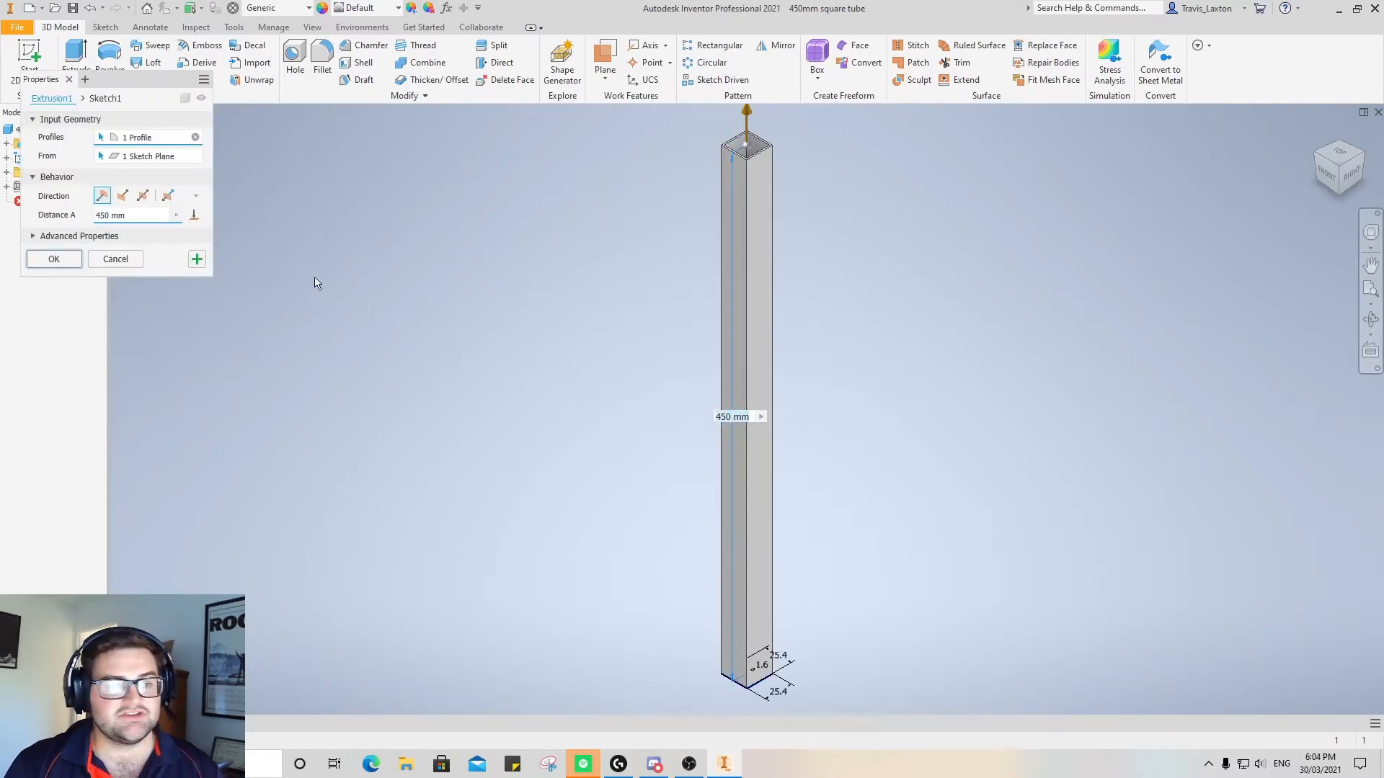
text(1000)
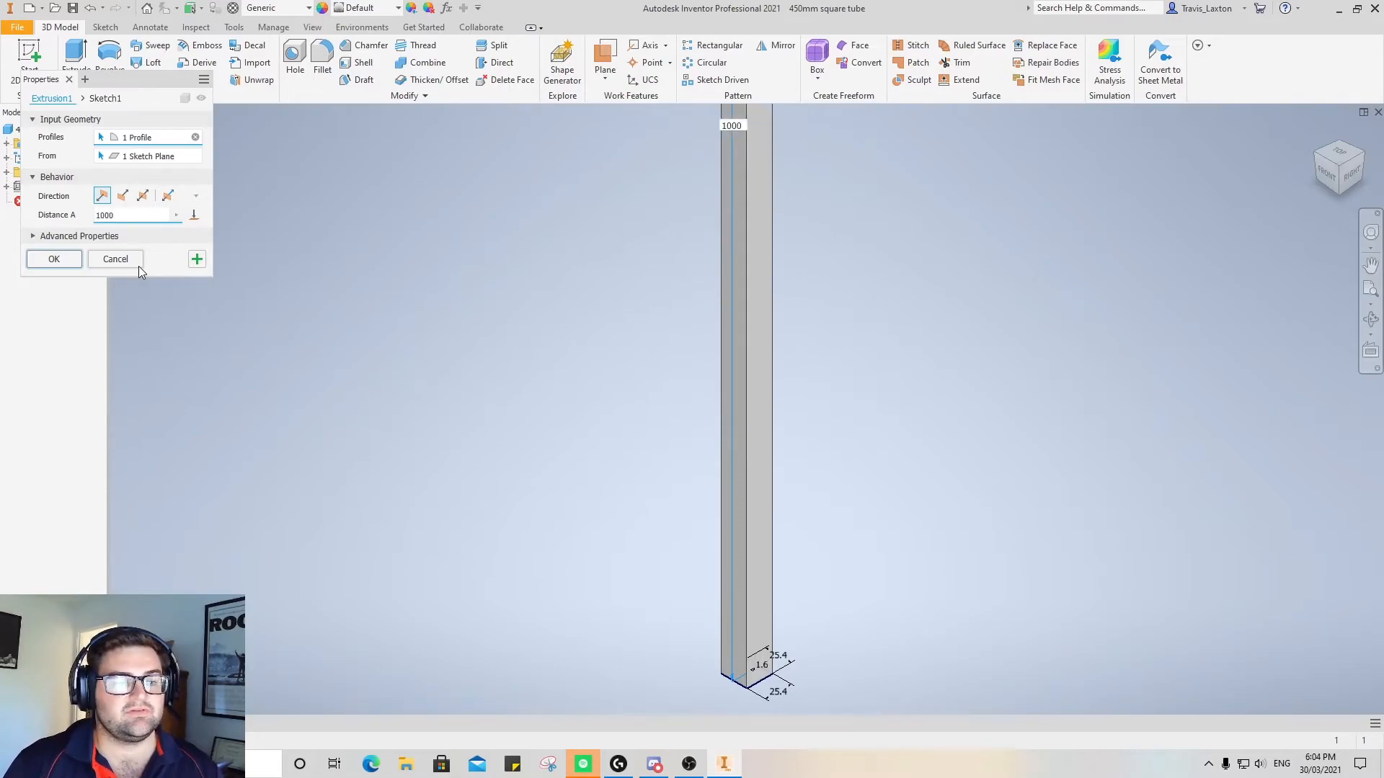
click(54, 261)
click(1329, 165)
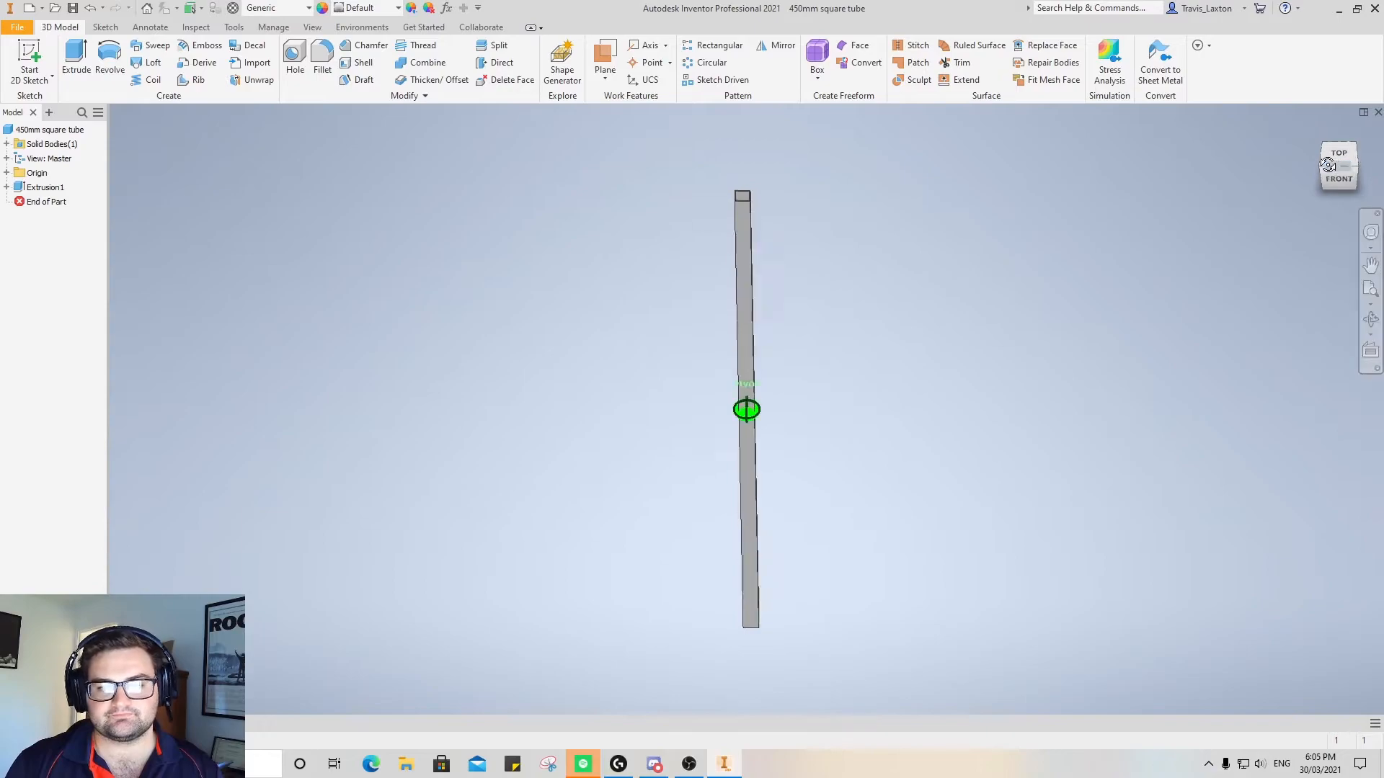
drag(1330, 165, 1310, 166)
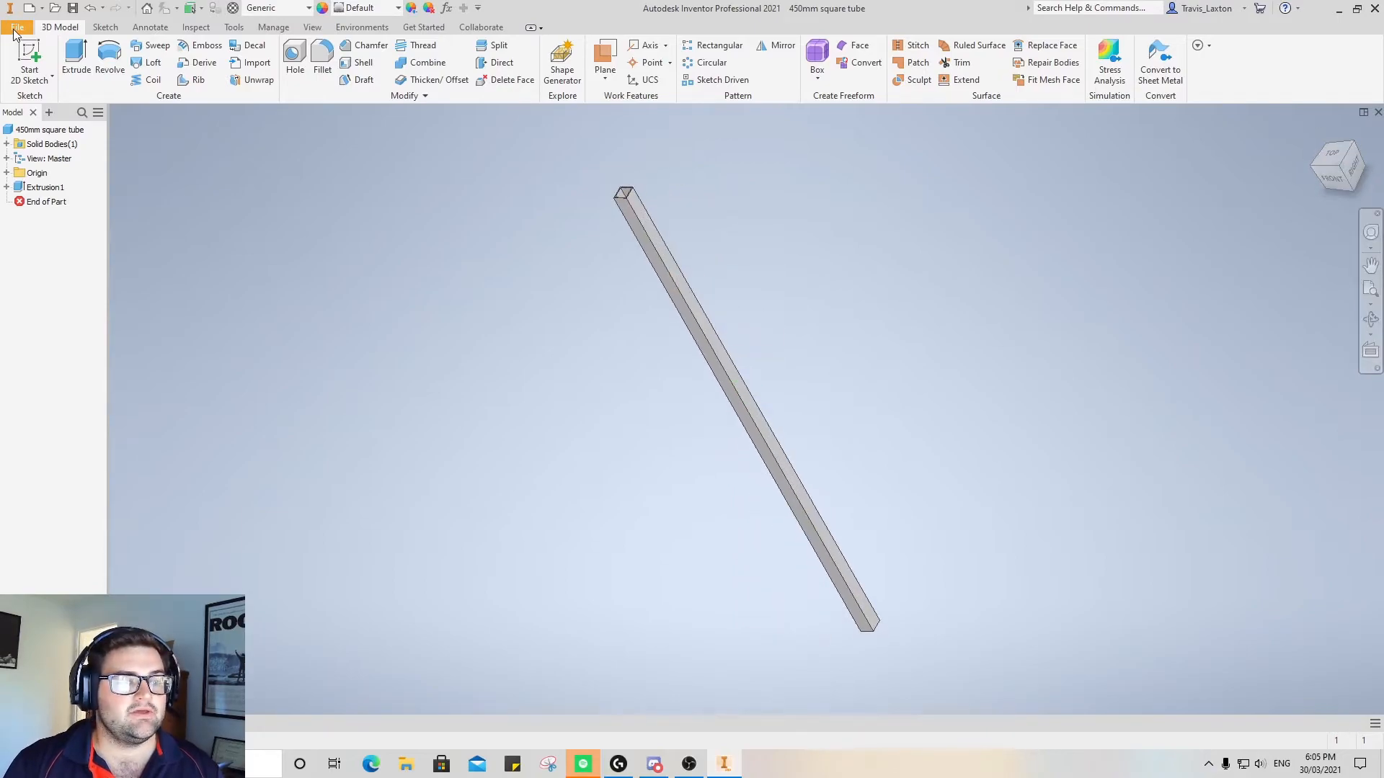
Save a copy of the lengthened part as "1000mm square tube" in the Hallway table folder
click(16, 27)
click(52, 181)
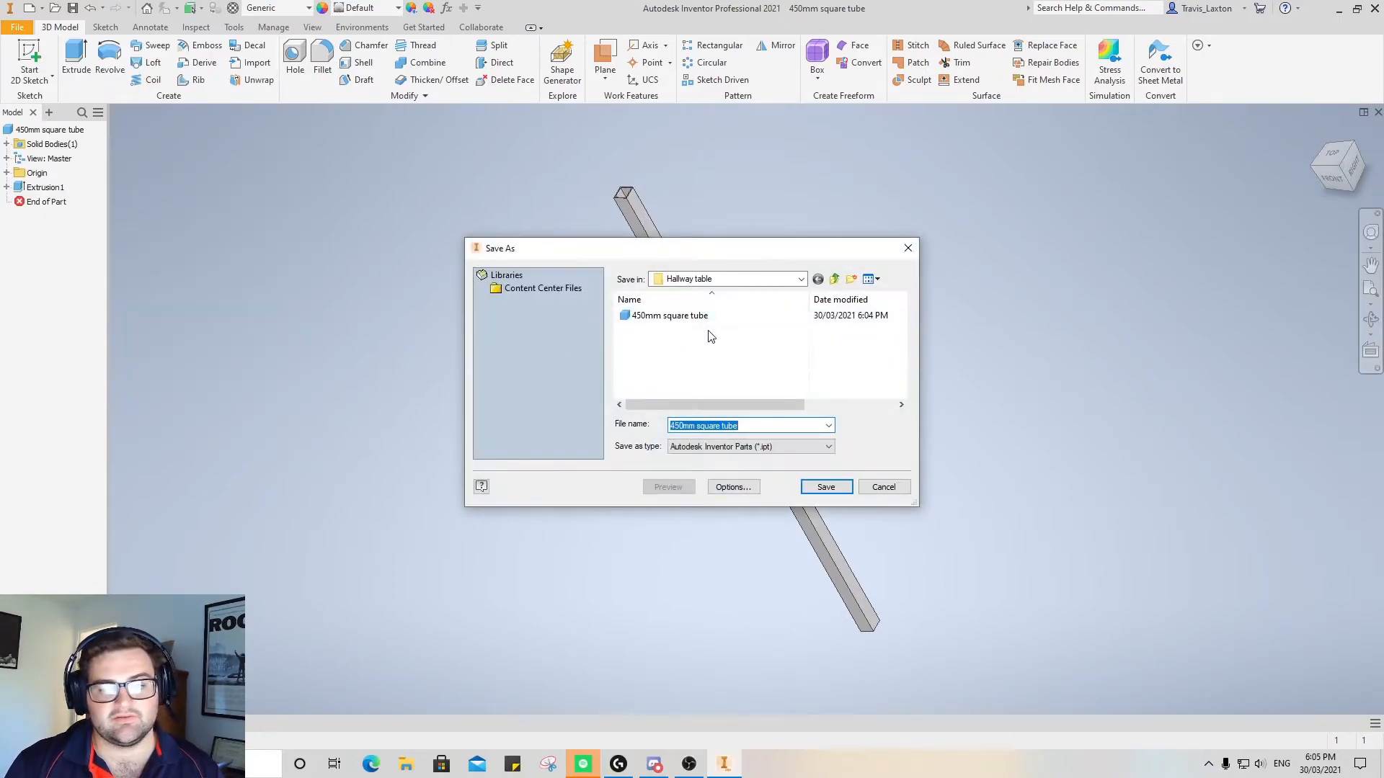
click(697, 426)
key(BackSpace)
key(BackSpace)
key(BackSpace)
text(1000)
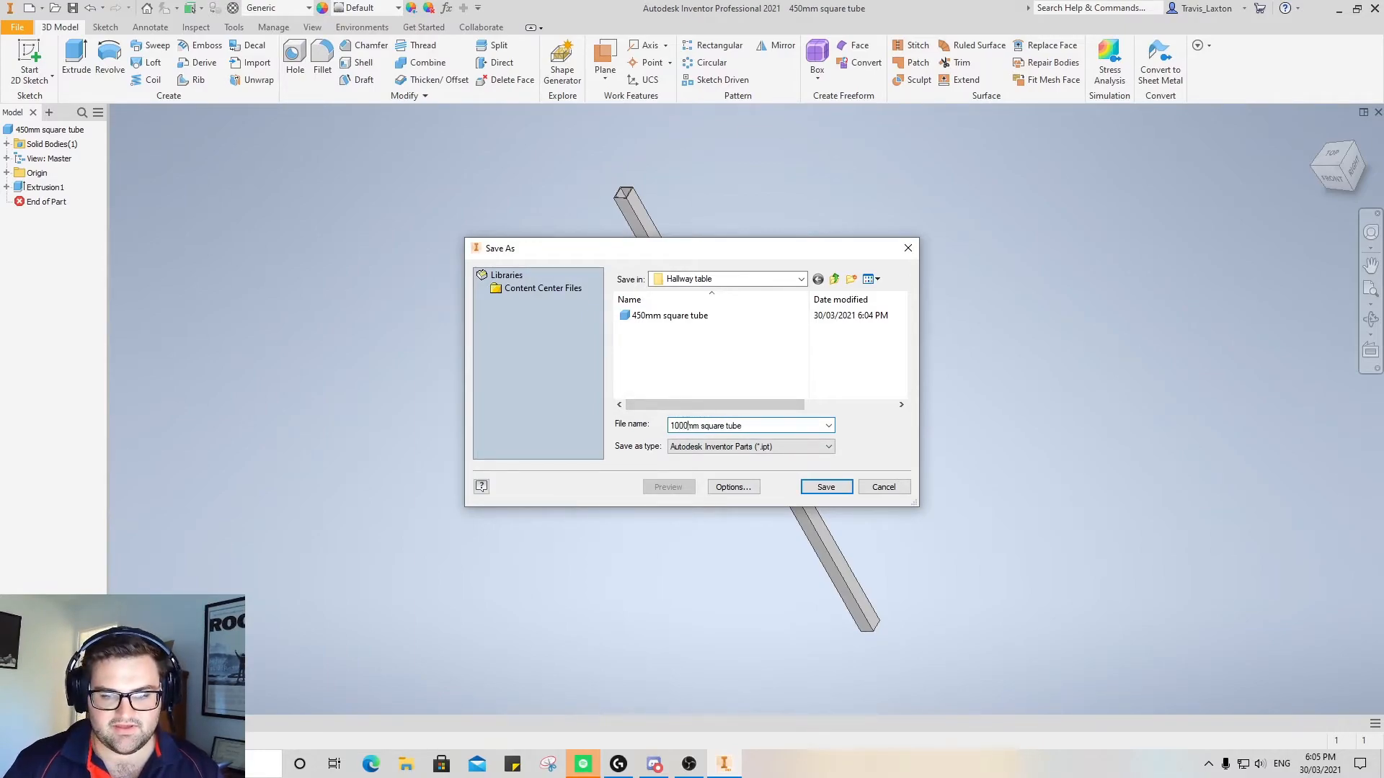
key(Return)
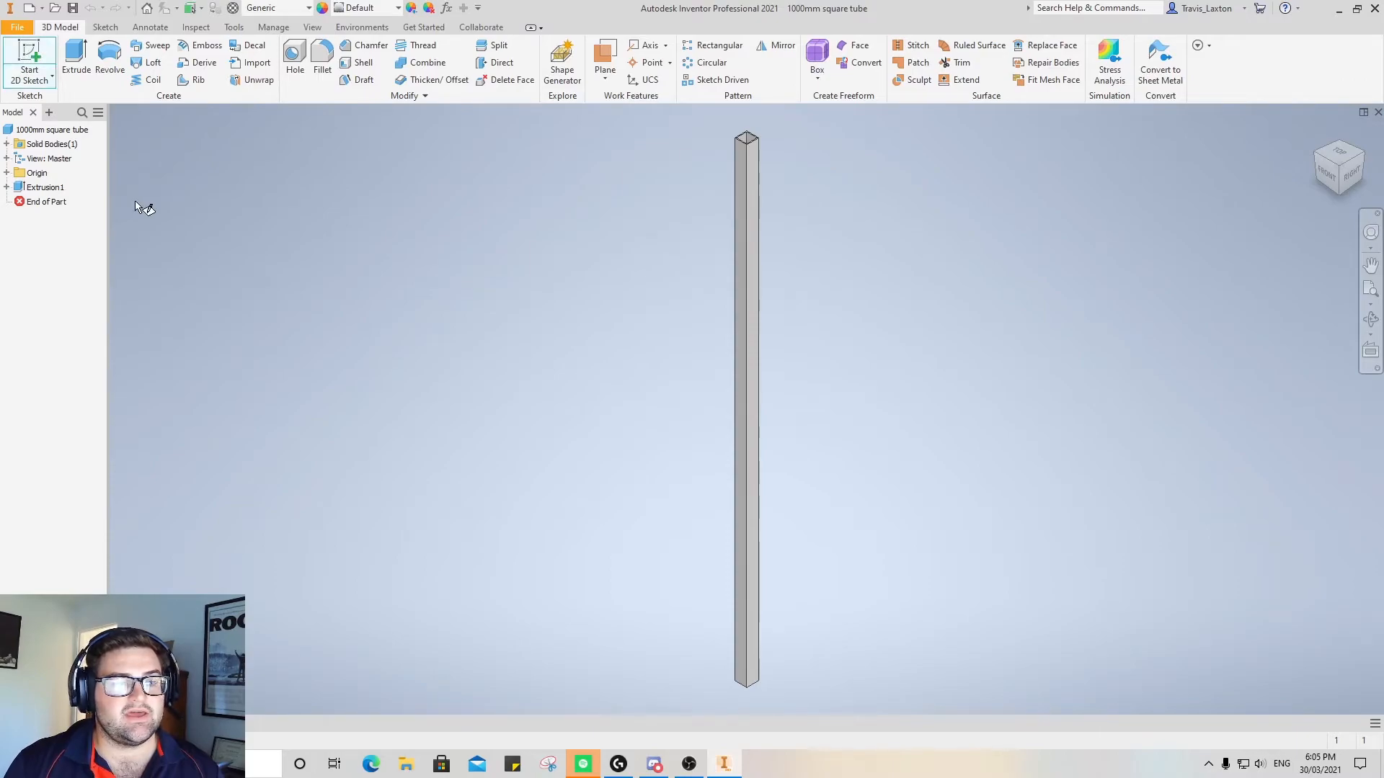
Create a new part document
click(40, 53)
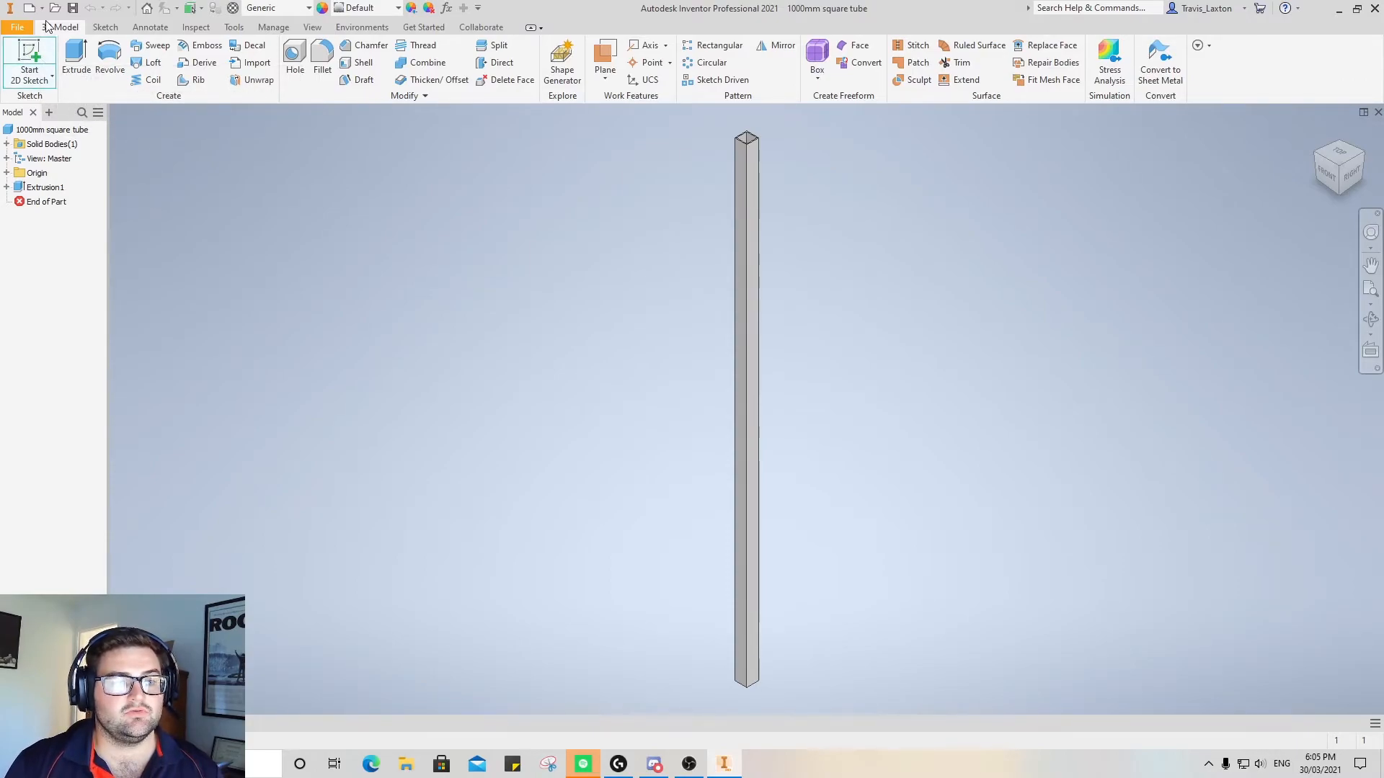
click(14, 27)
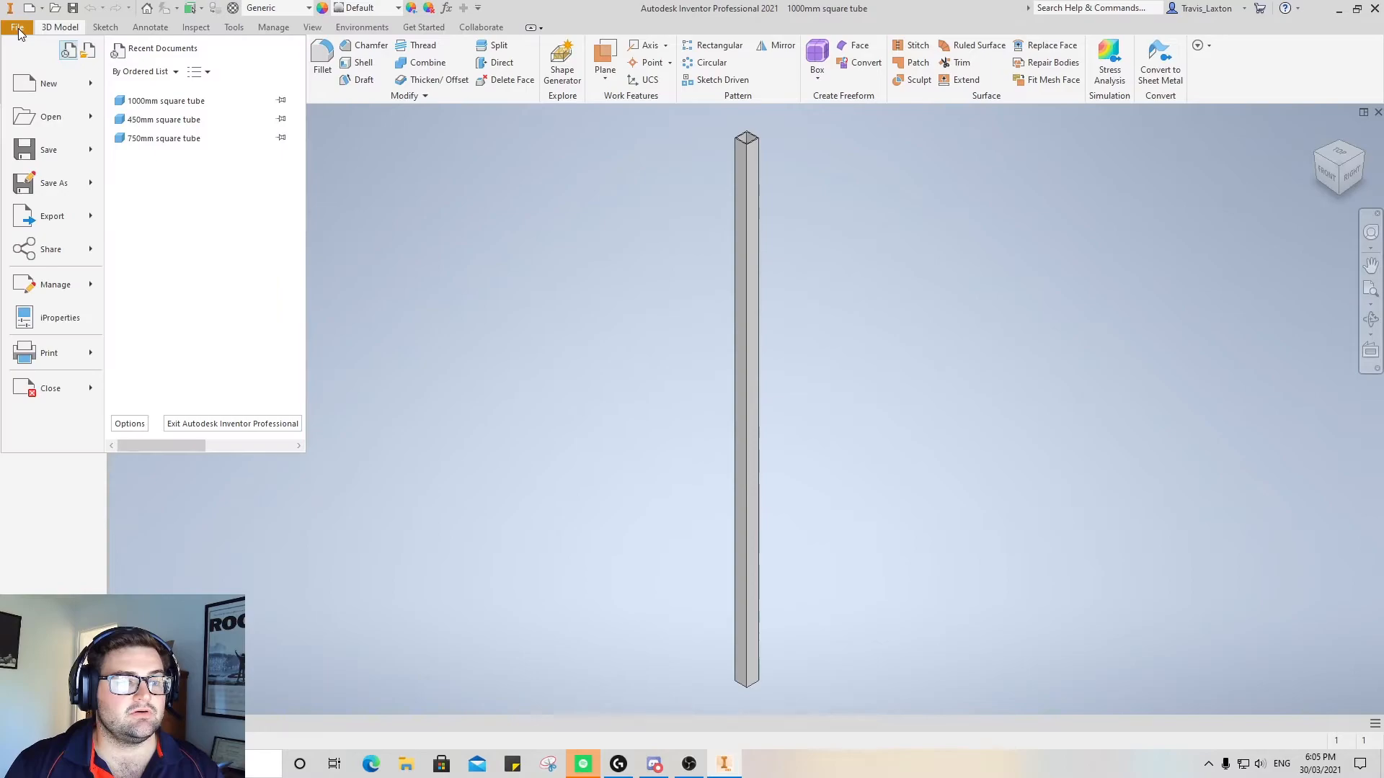
click(44, 11)
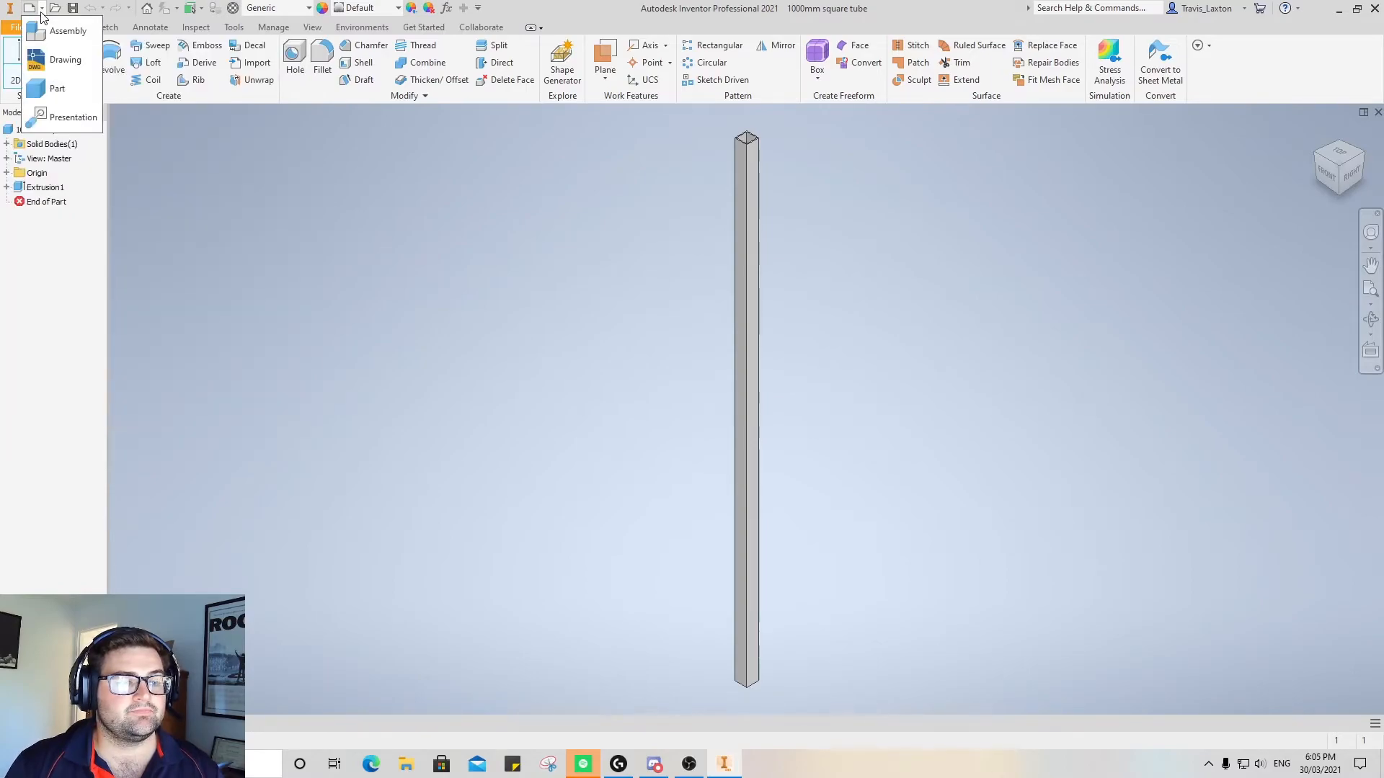
click(57, 88)
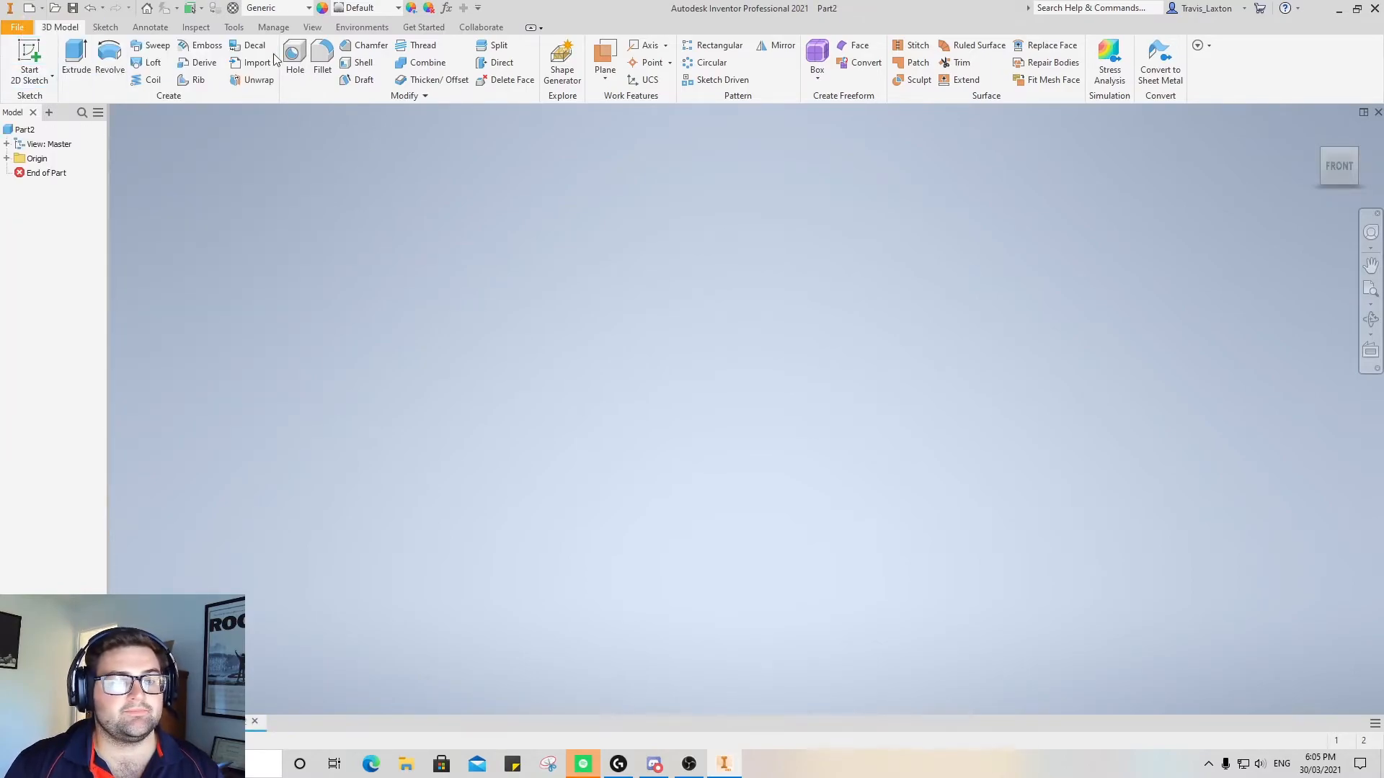
Set the new part's length units to millimeter in the document settings and accept them
click(238, 29)
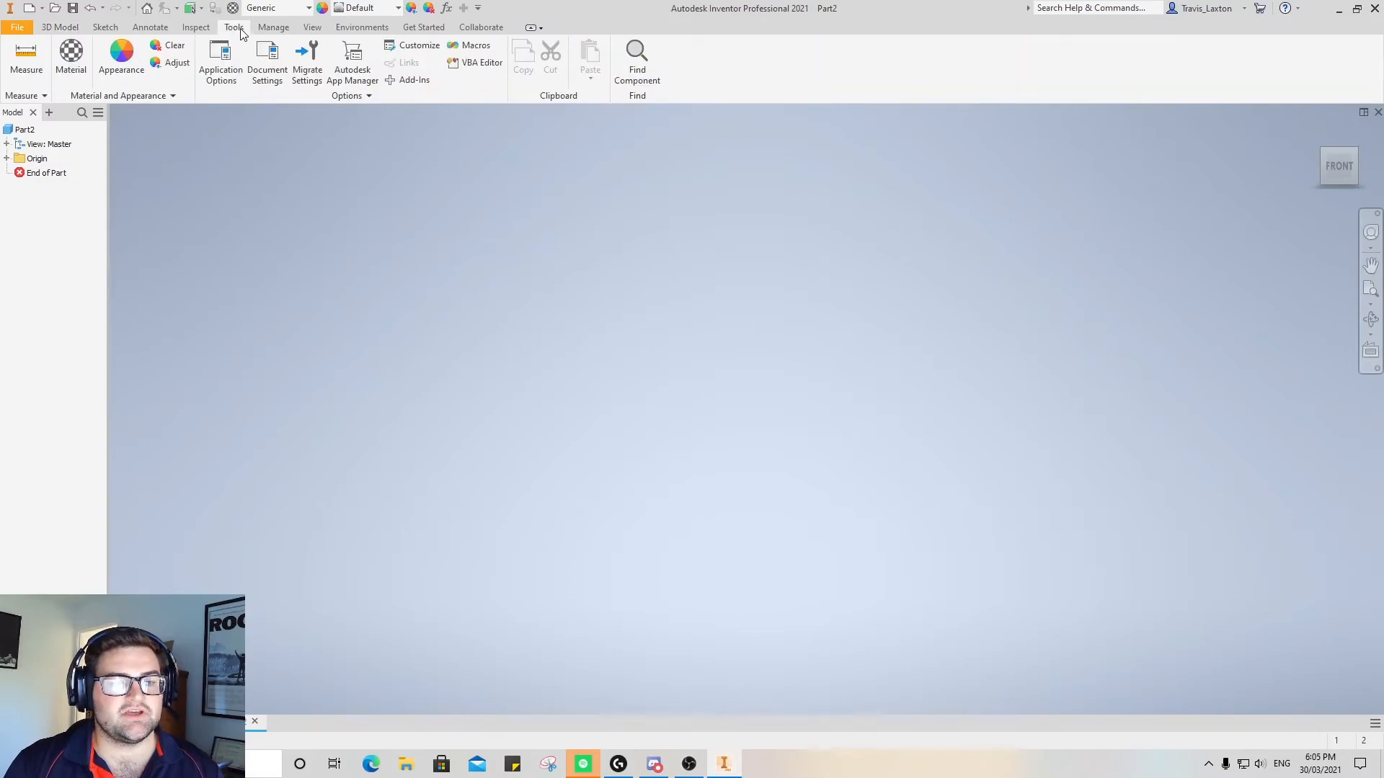
click(262, 78)
click(564, 192)
click(571, 242)
click(554, 288)
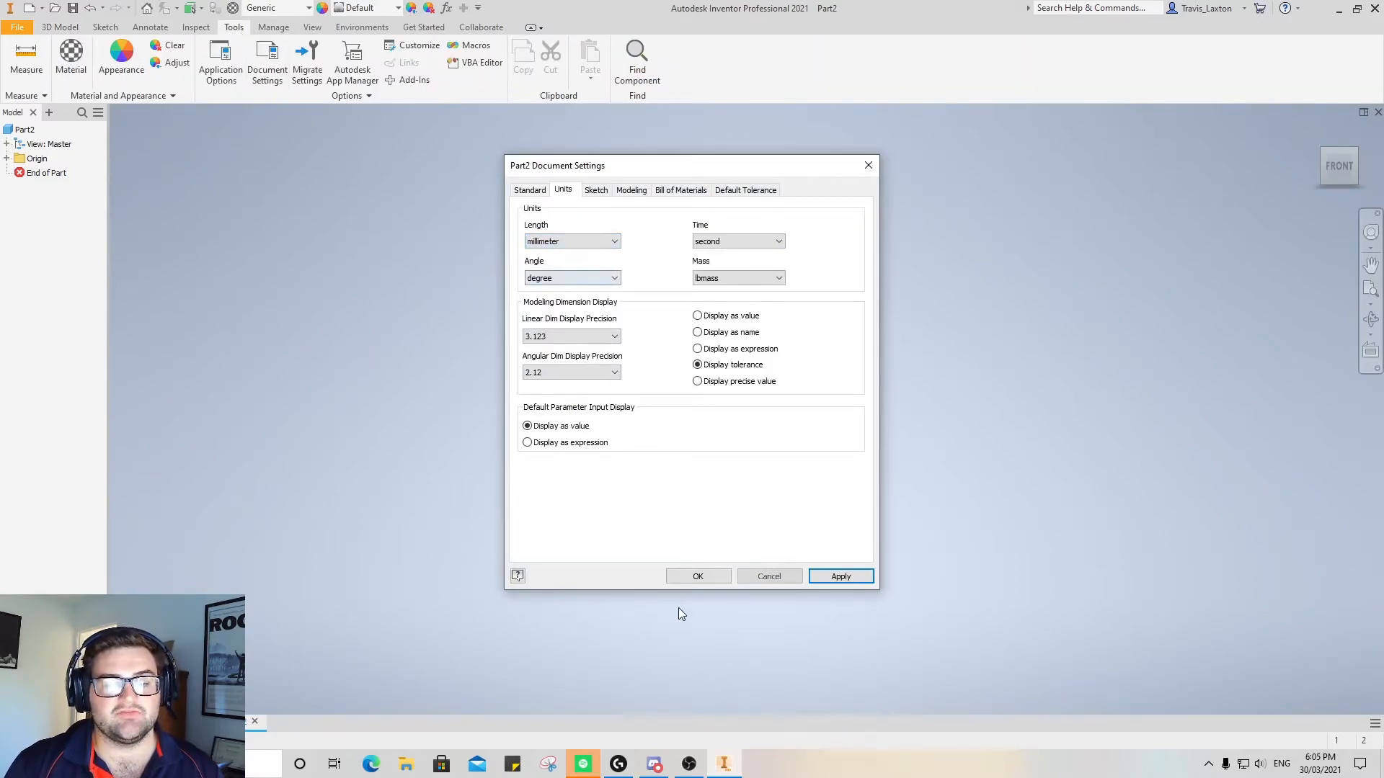
click(698, 576)
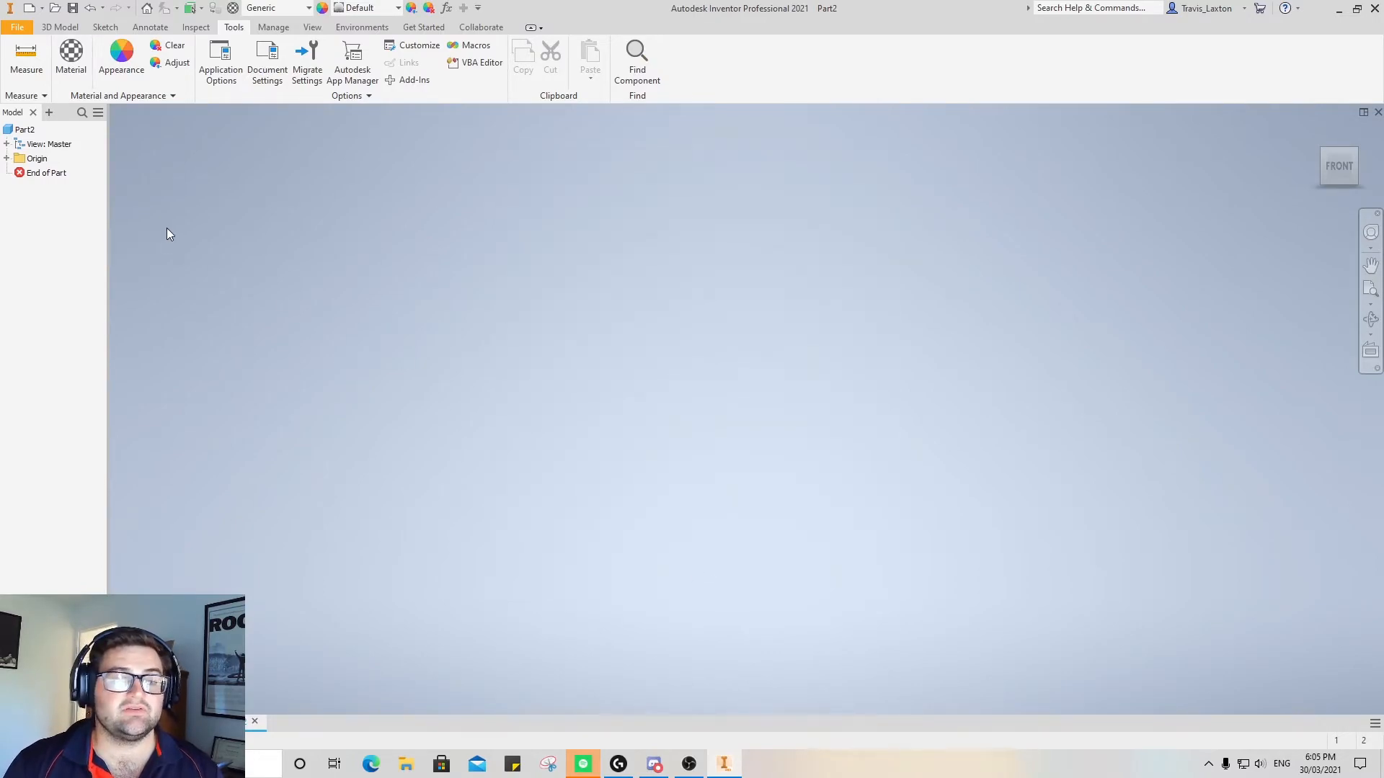
Start a 2D sketch on the horizontal XZ plane of the new part
click(60, 27)
click(105, 27)
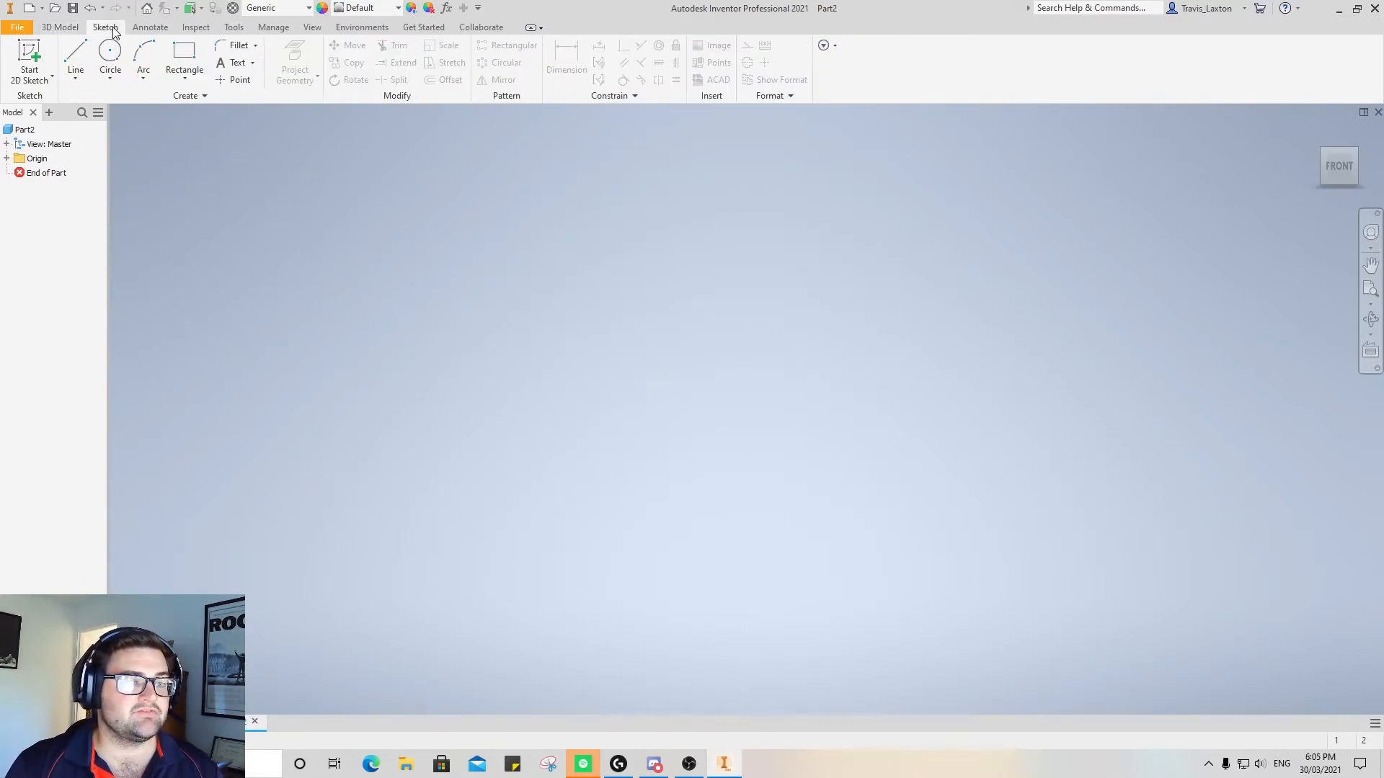
click(31, 59)
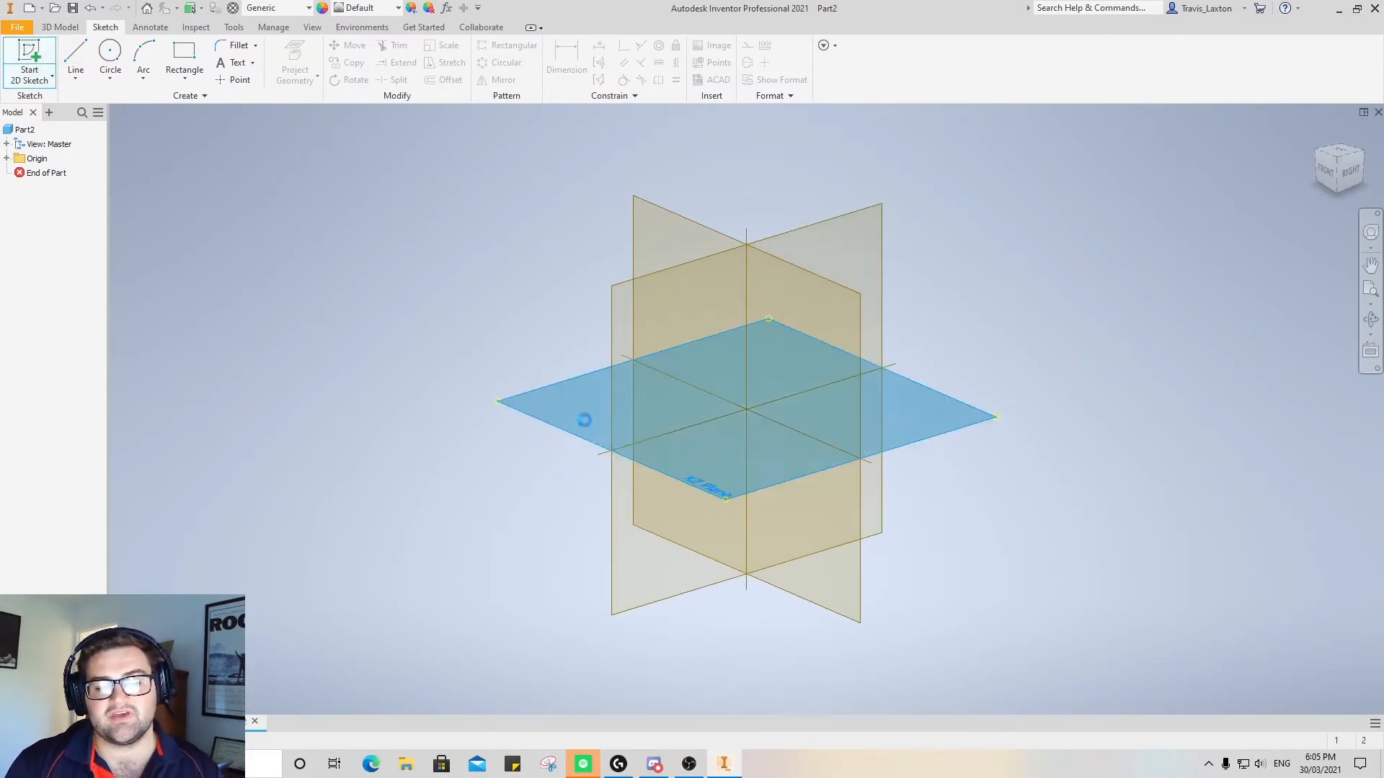
click(585, 422)
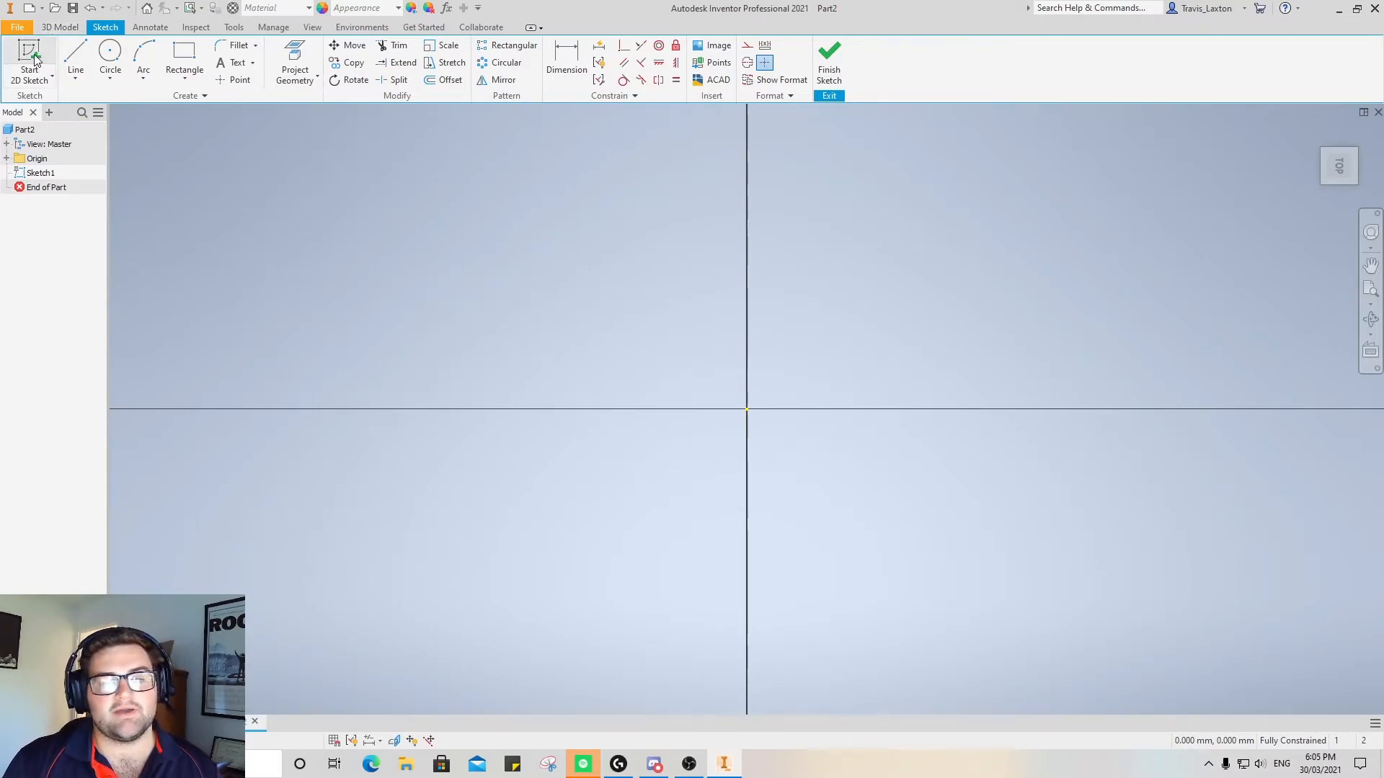
Sketch a 70 by 19 mm rectangle with one corner at the sketch origin
click(184, 57)
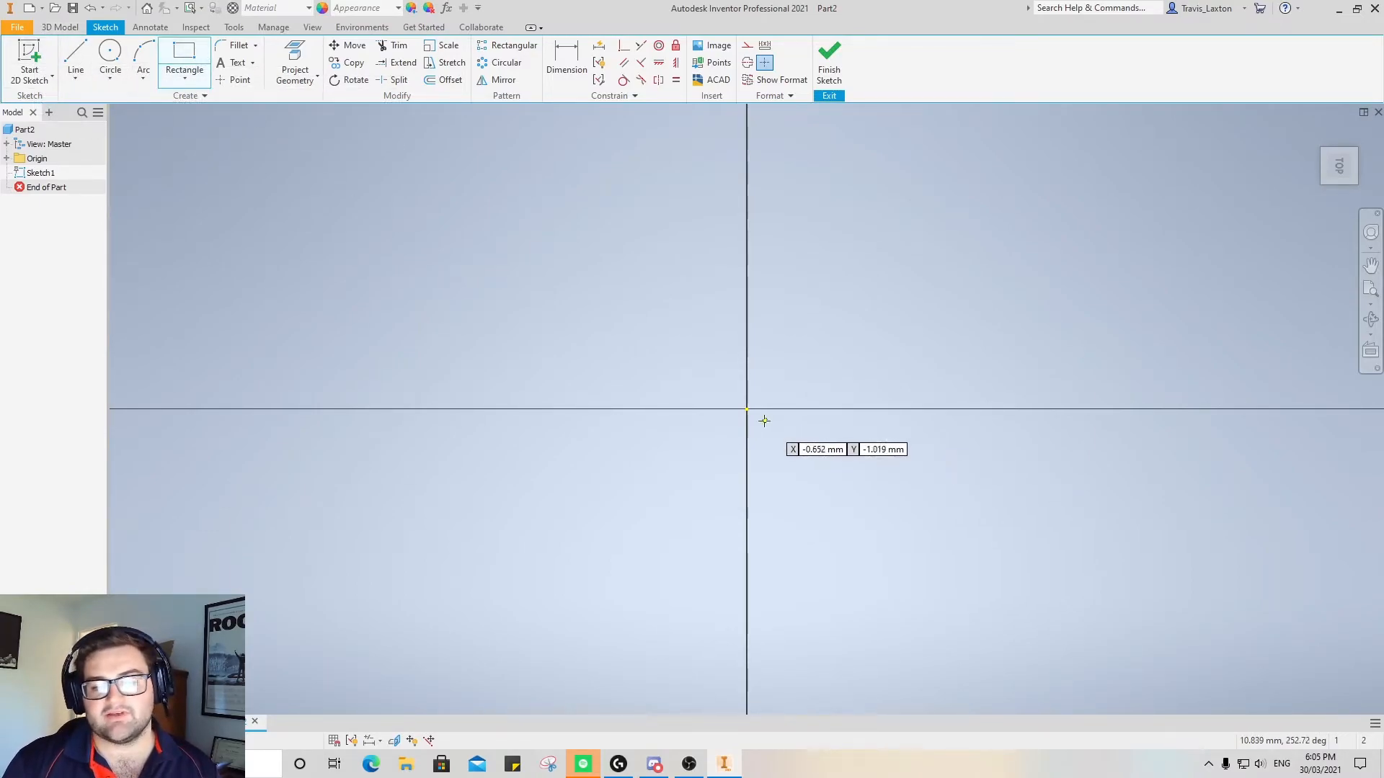
click(1311, 162)
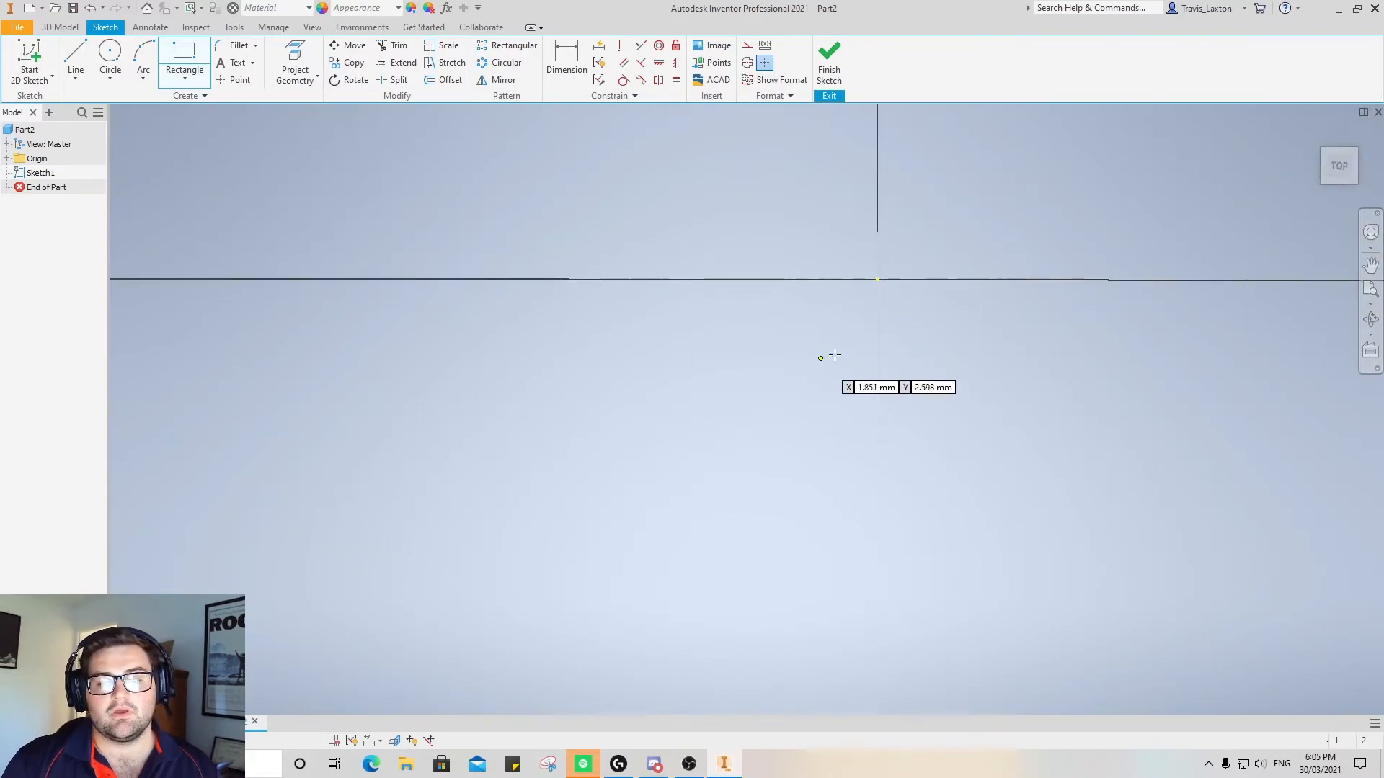
click(877, 279)
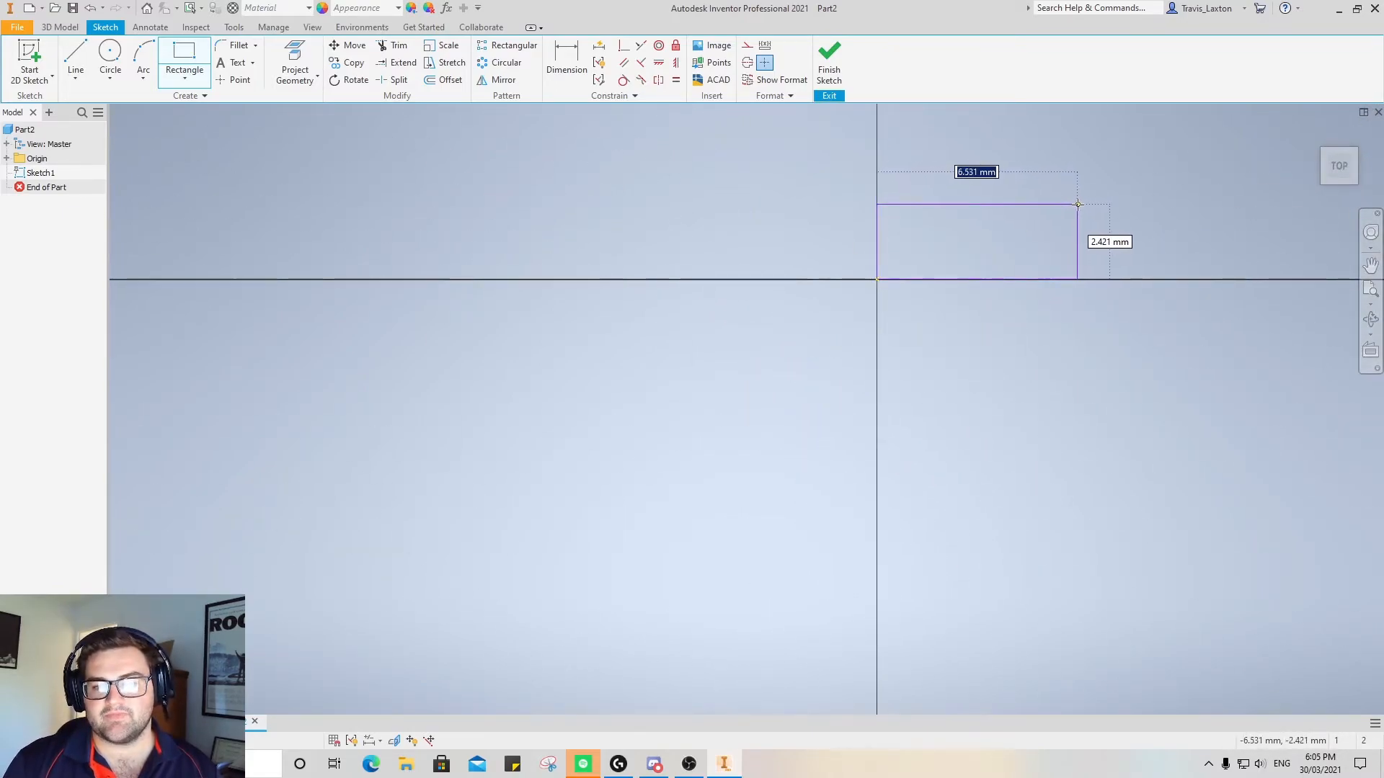
text(70)
key(Tab)
text(50)
key(Return)
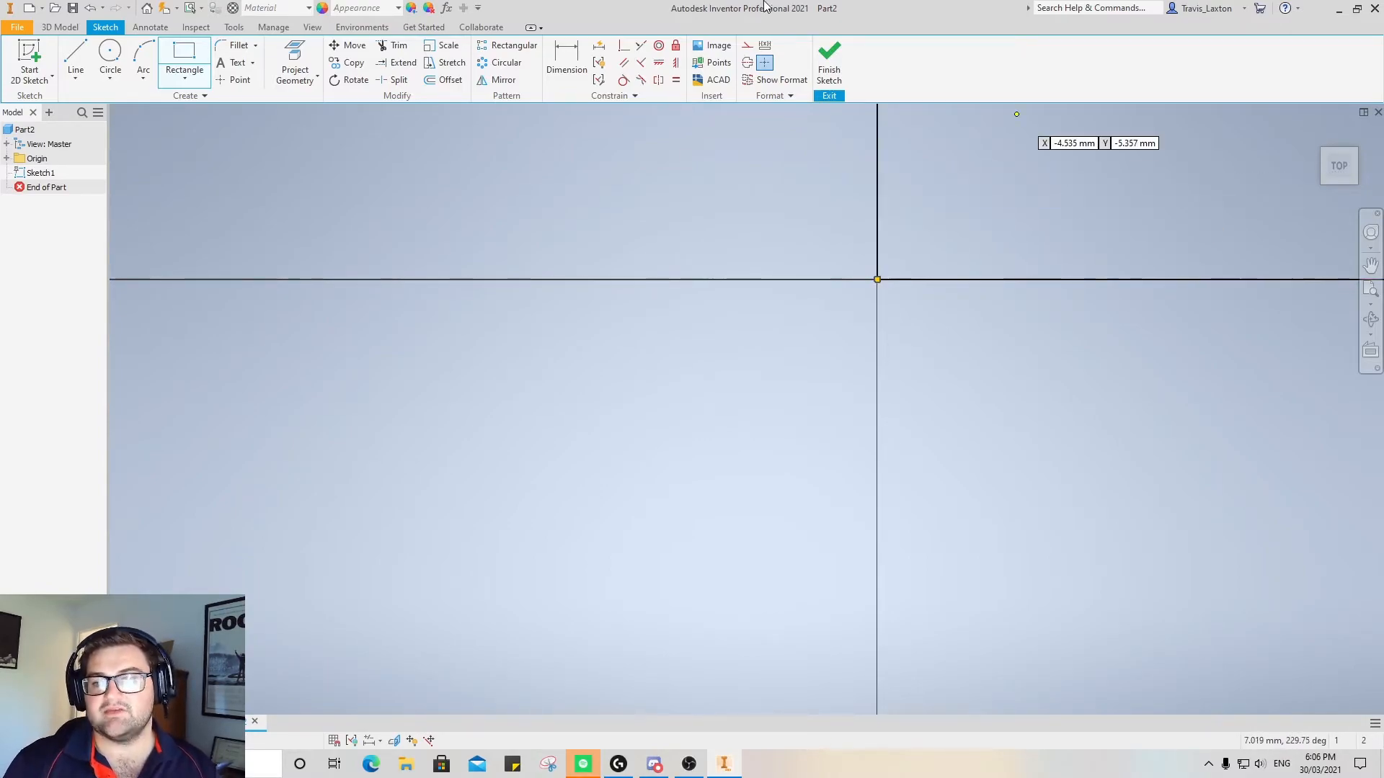
click(1341, 165)
shift+middle_drag(1139, 277, 962, 382)
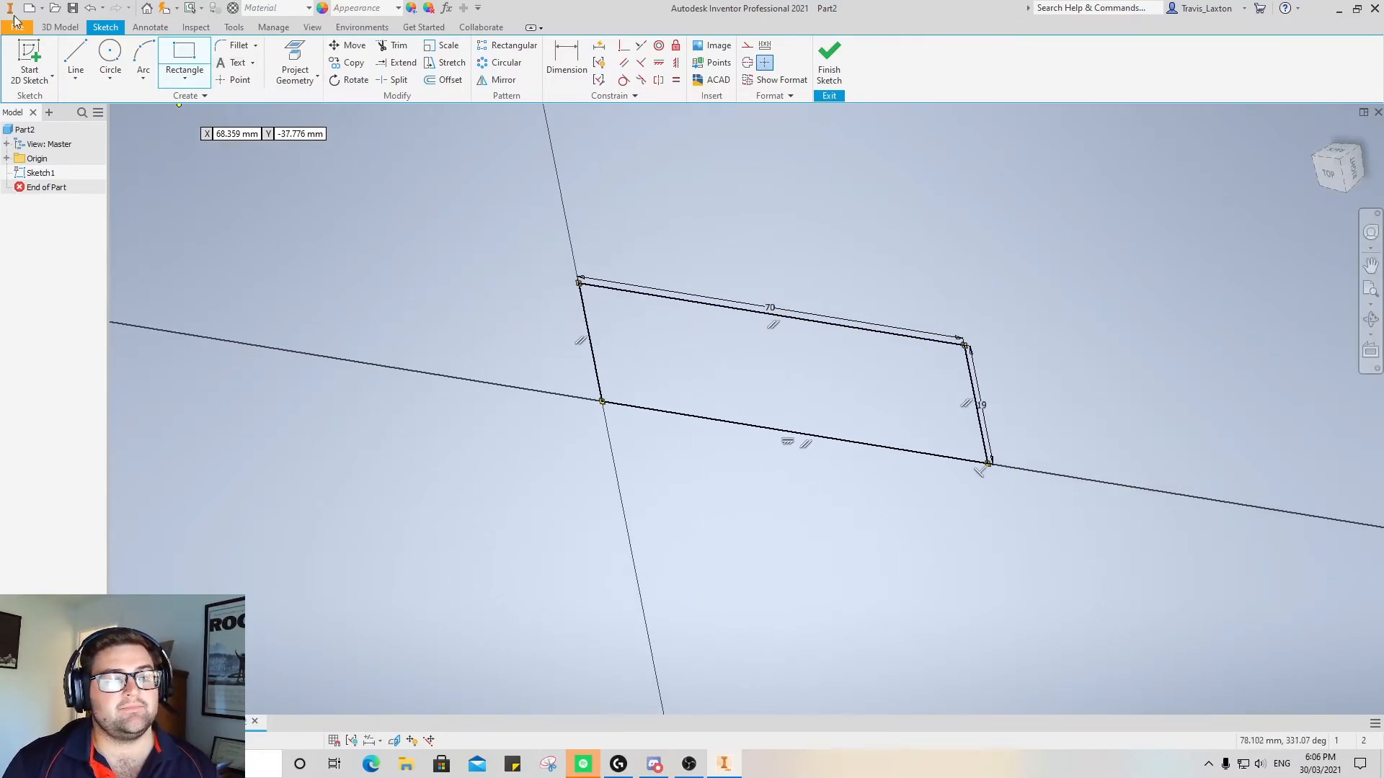
Extrude the rectangular profile 1200 mm into a solid board
click(60, 27)
click(75, 54)
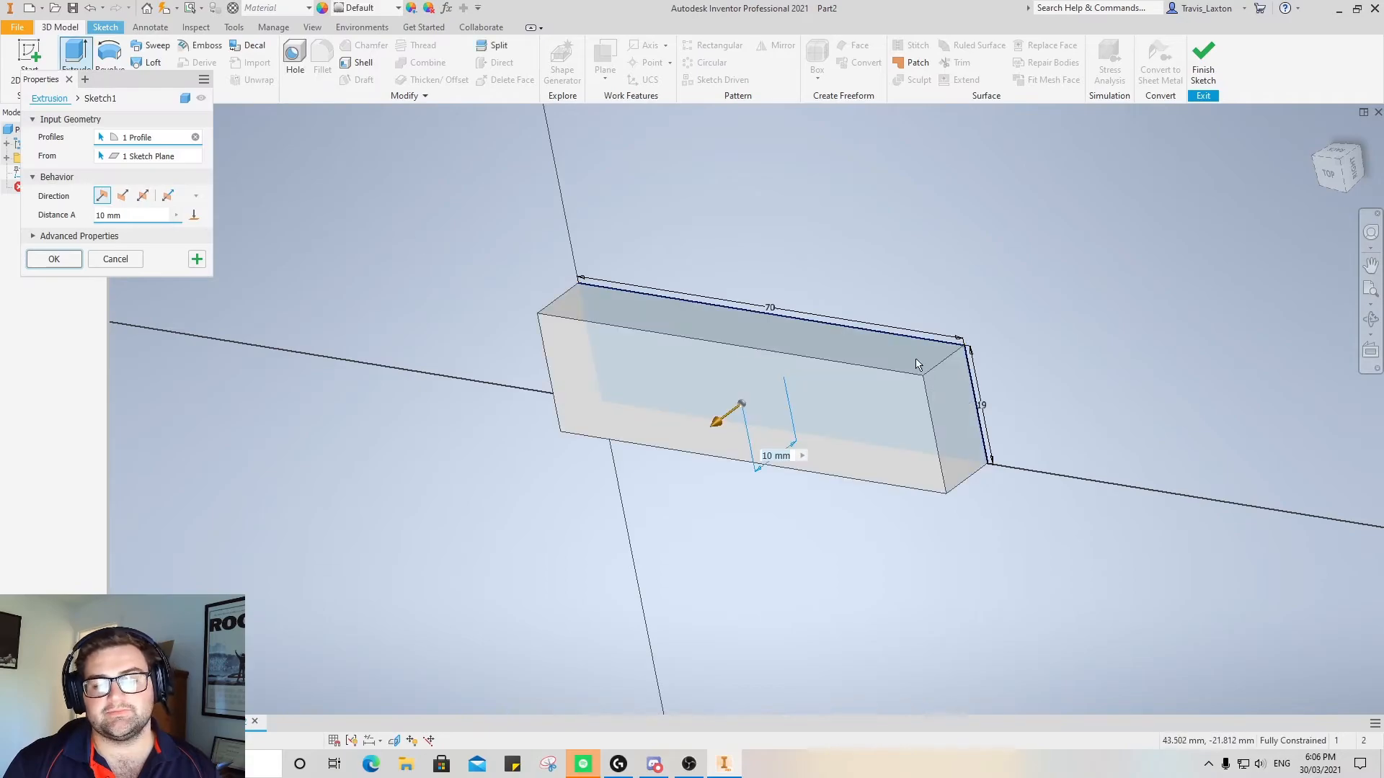
click(132, 217)
drag(132, 217, 73, 223)
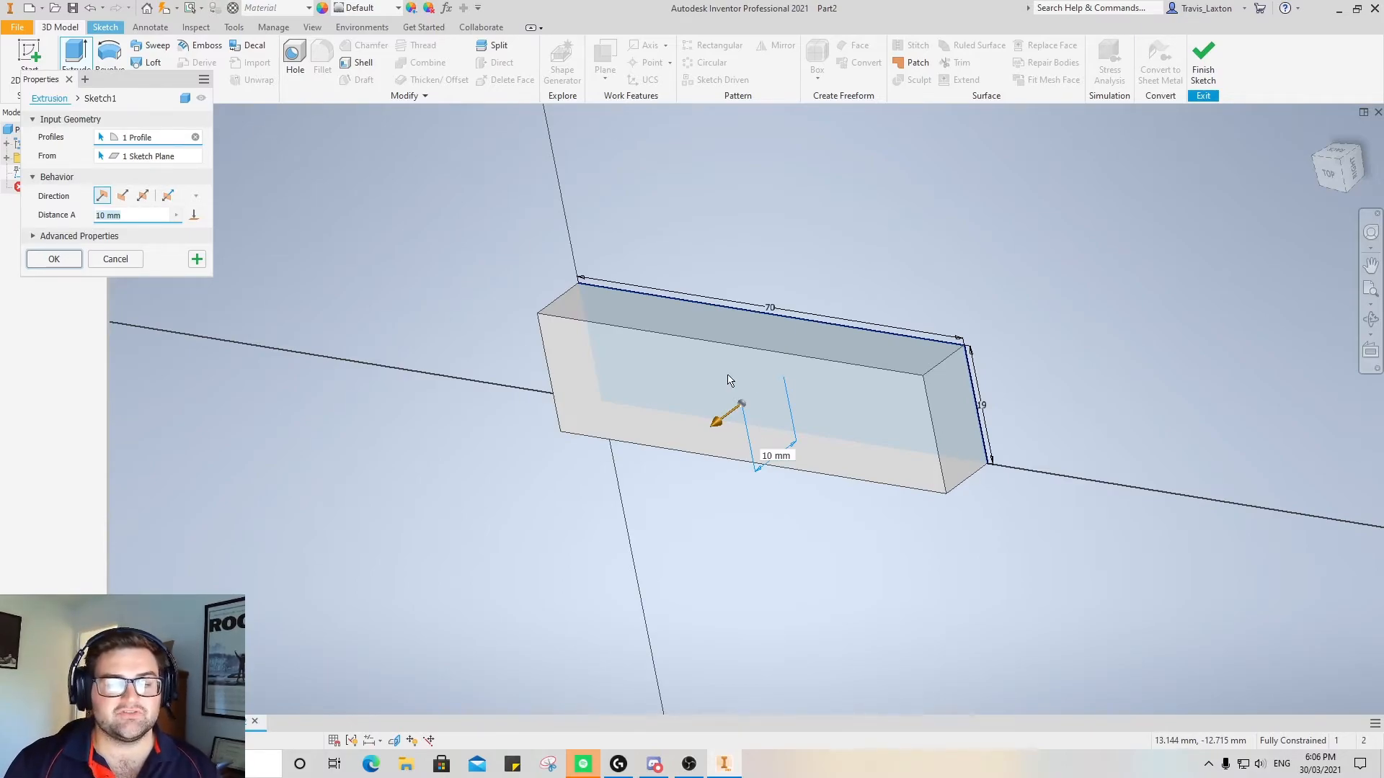
text(1200)
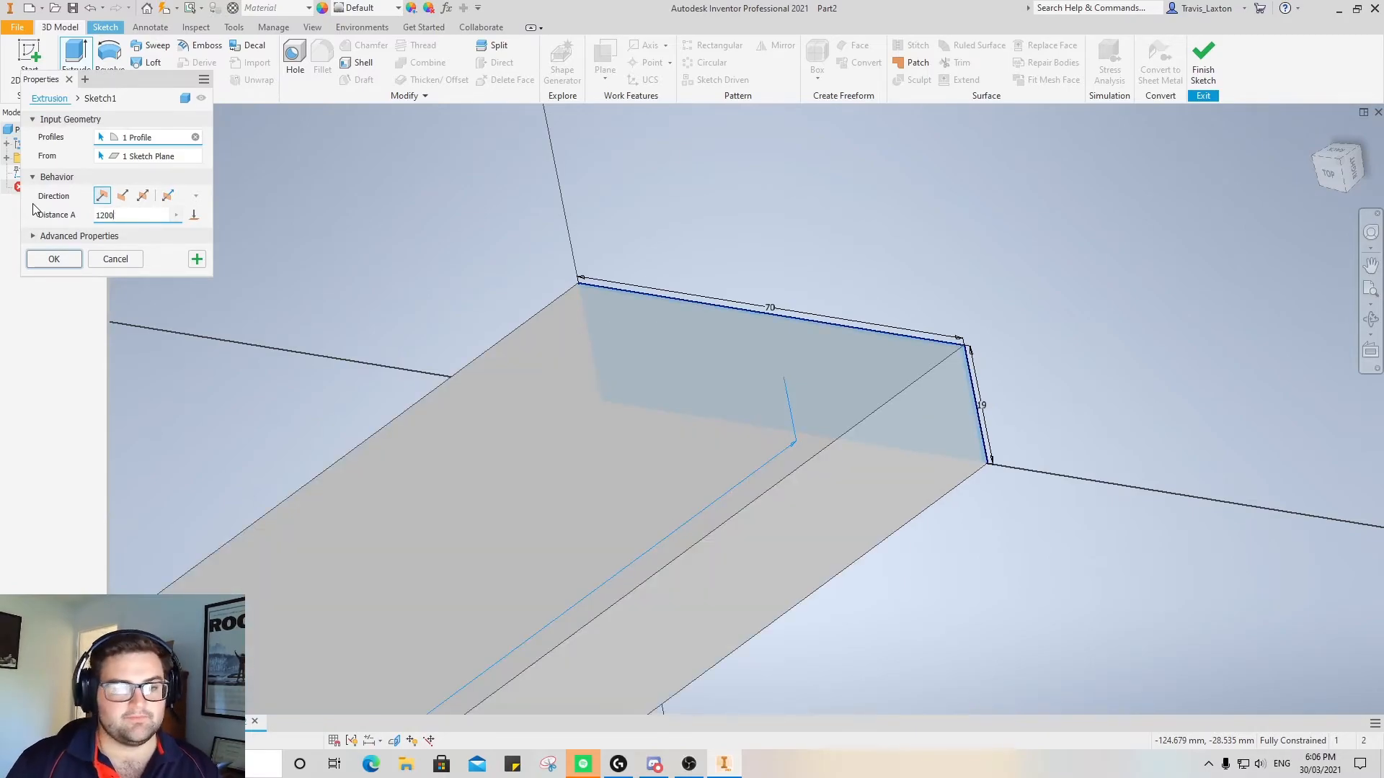
click(54, 259)
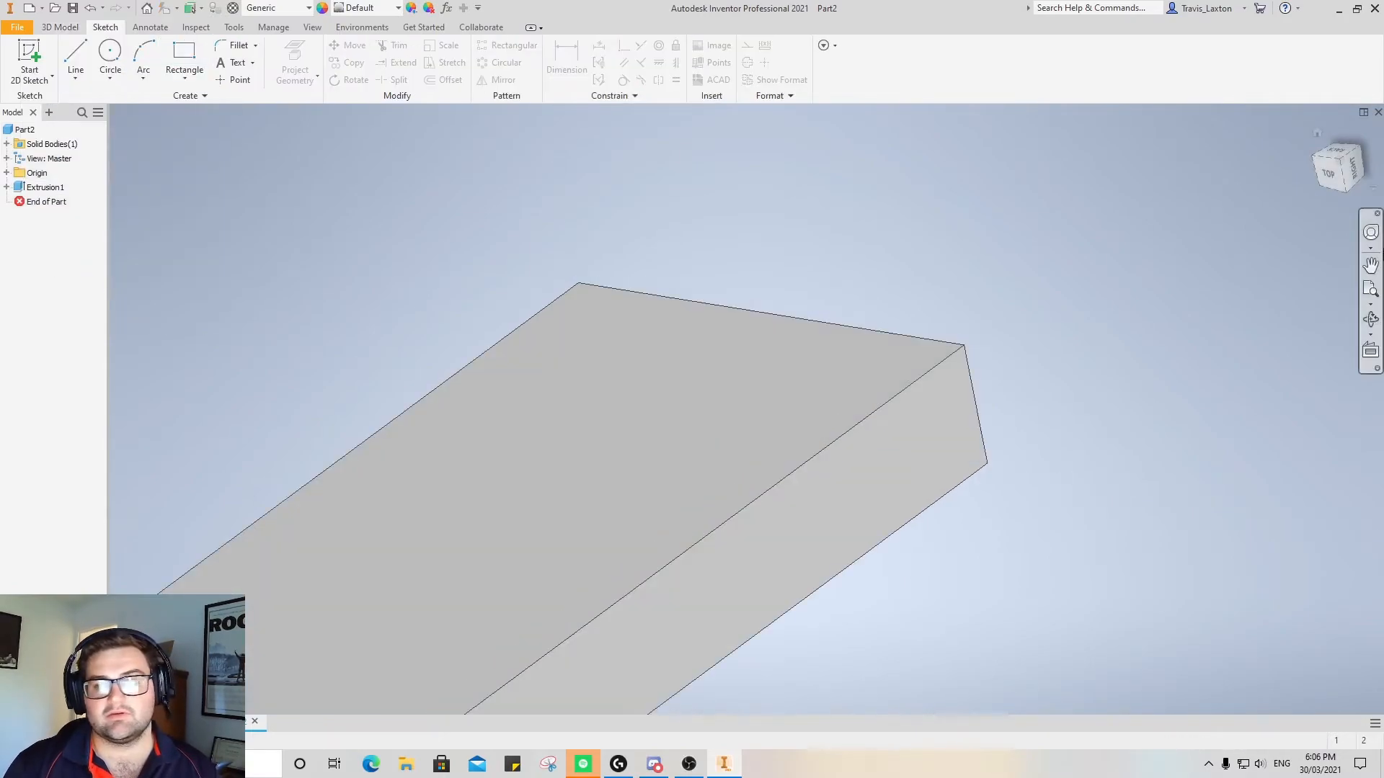
scroll(1223, 208, down, 2)
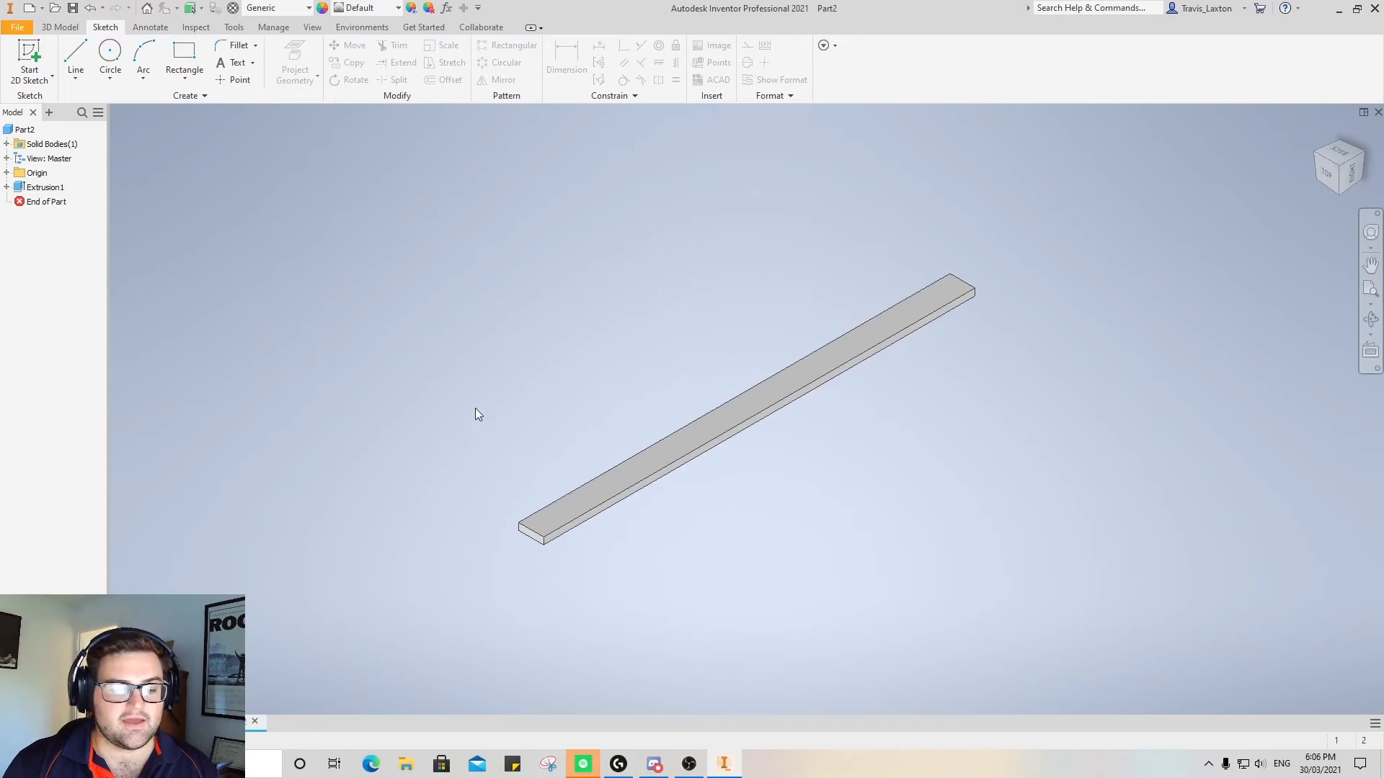
Open the "750mm square tube" part from the Autodesk Projects folder in Documents
click(54, 8)
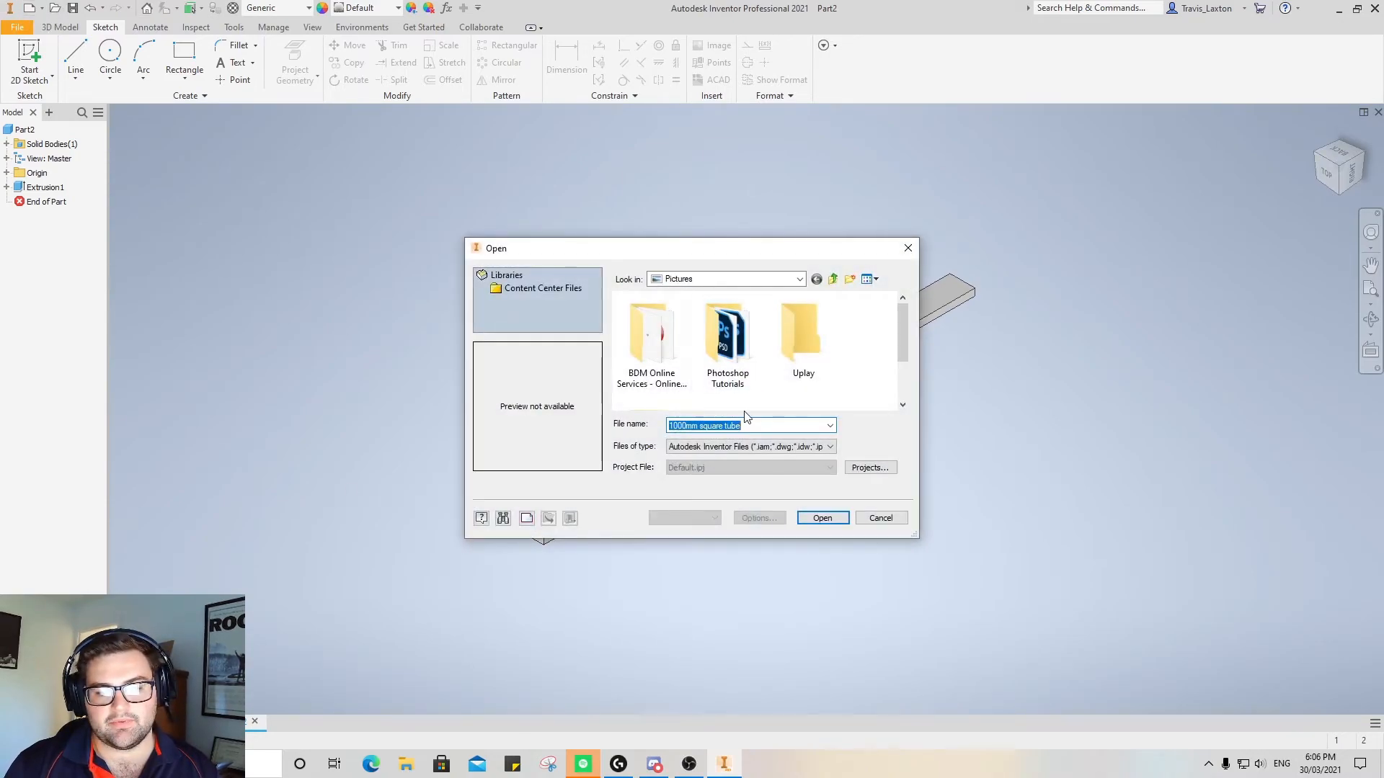
click(770, 279)
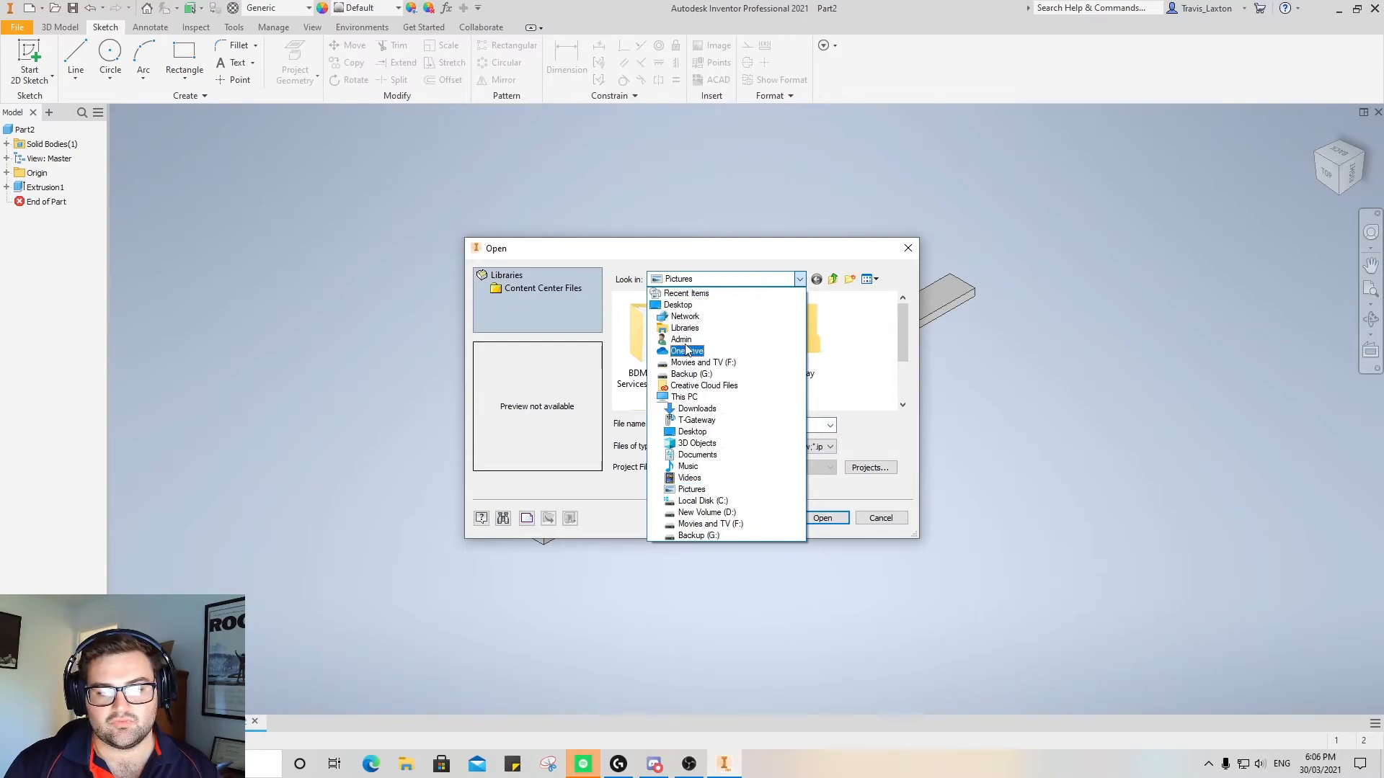
click(697, 455)
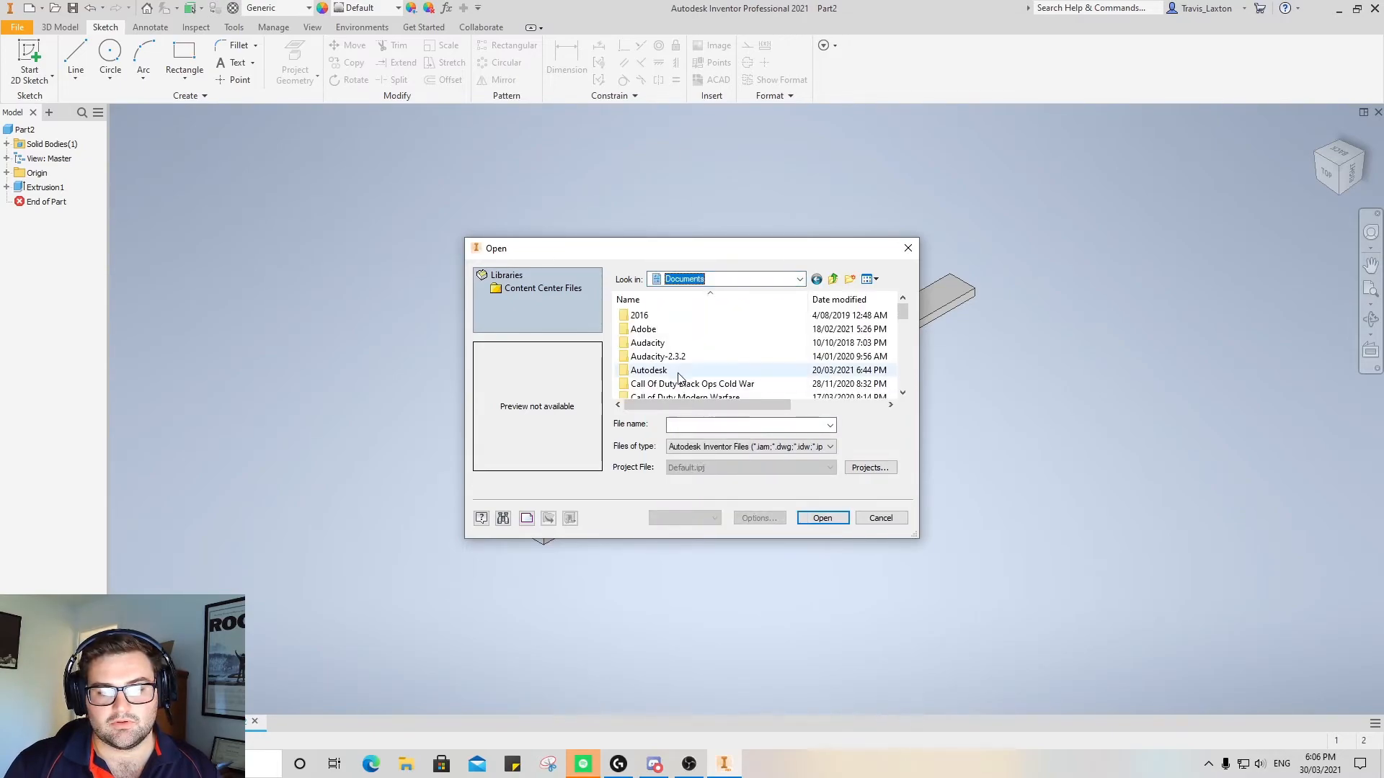
double_click(664, 370)
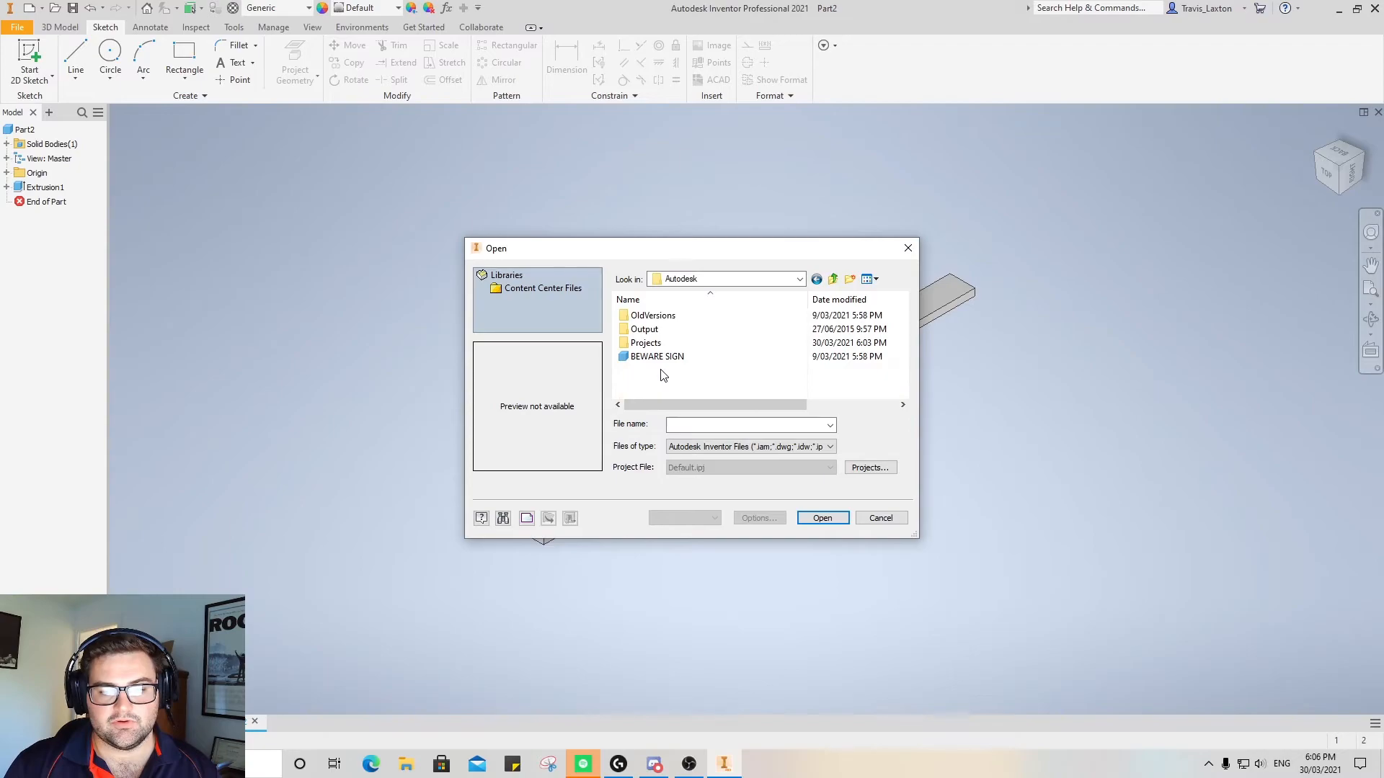
double_click(647, 344)
click(658, 344)
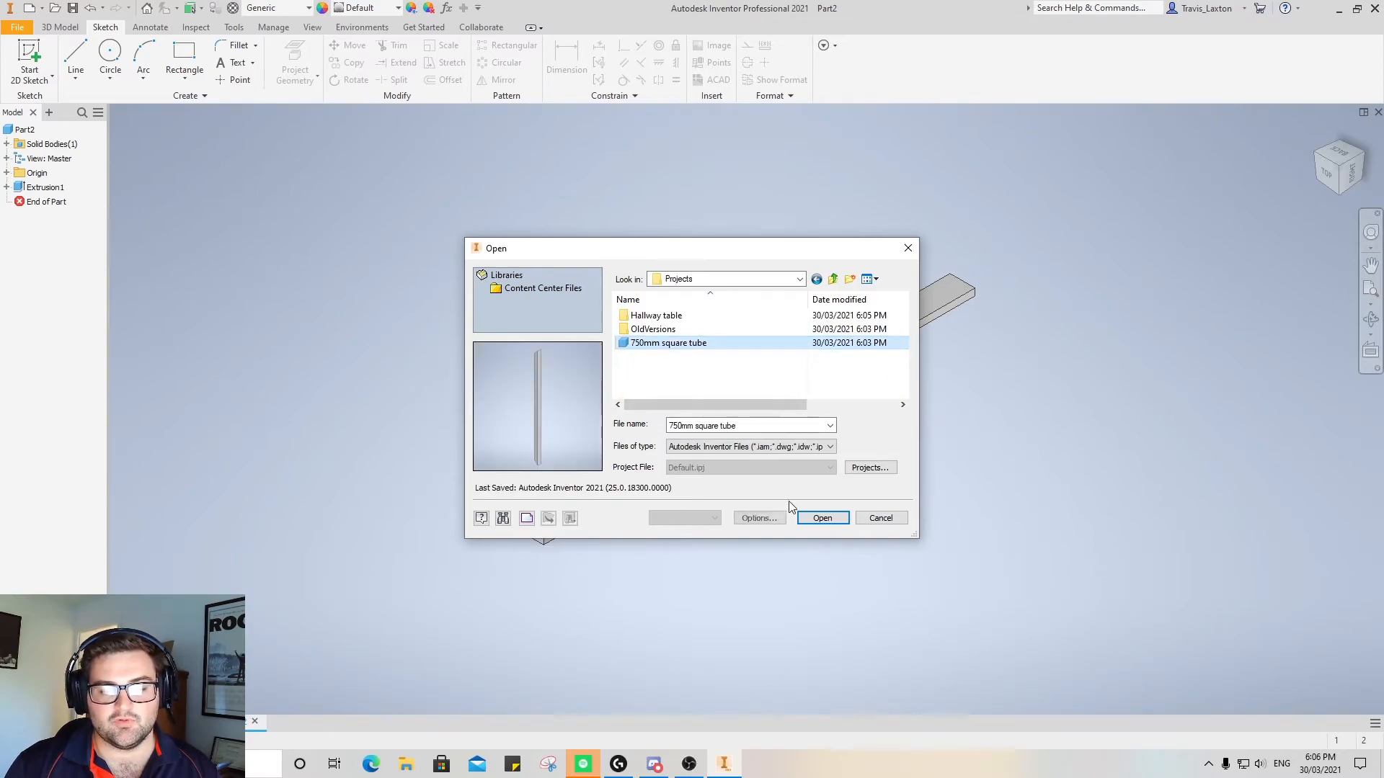
click(822, 518)
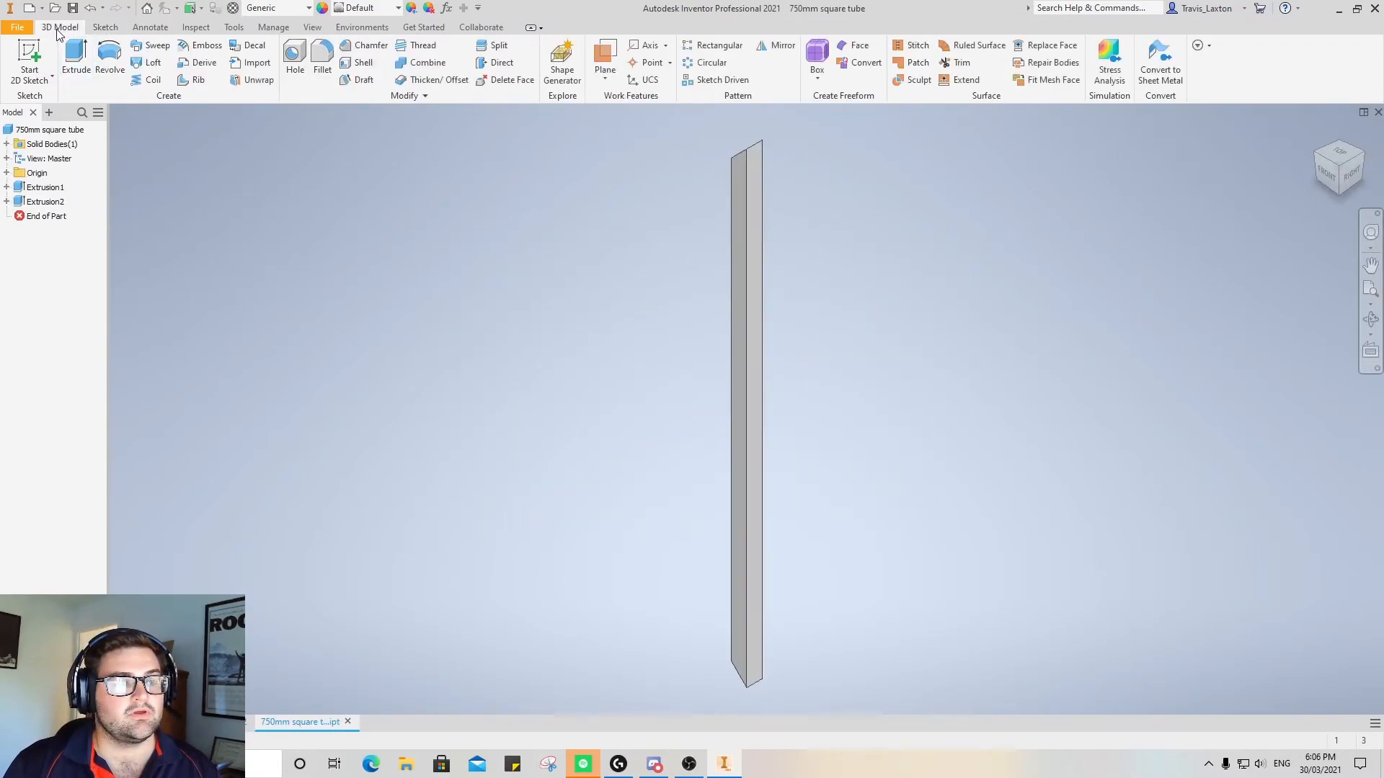
Open the "450mm square tube" part from the Hallway table folder
click(16, 27)
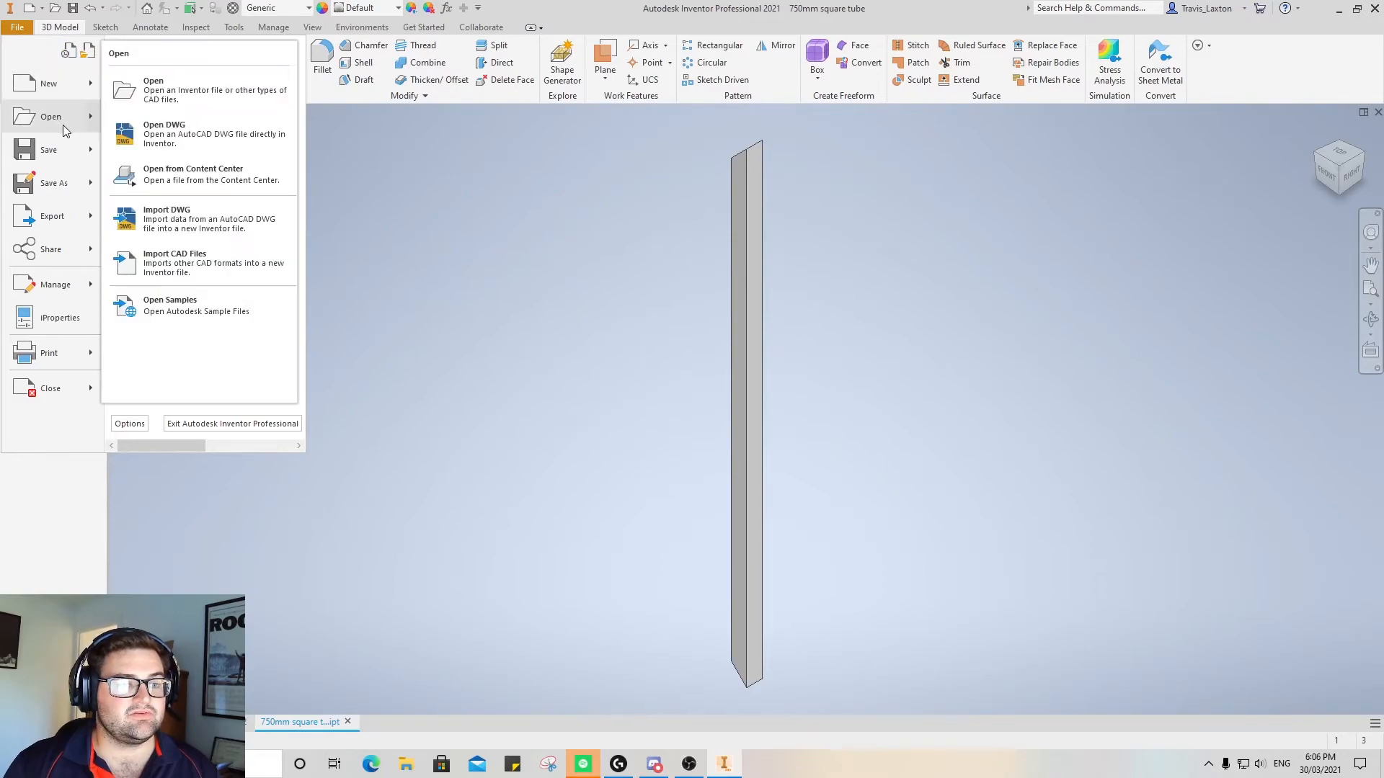
click(63, 122)
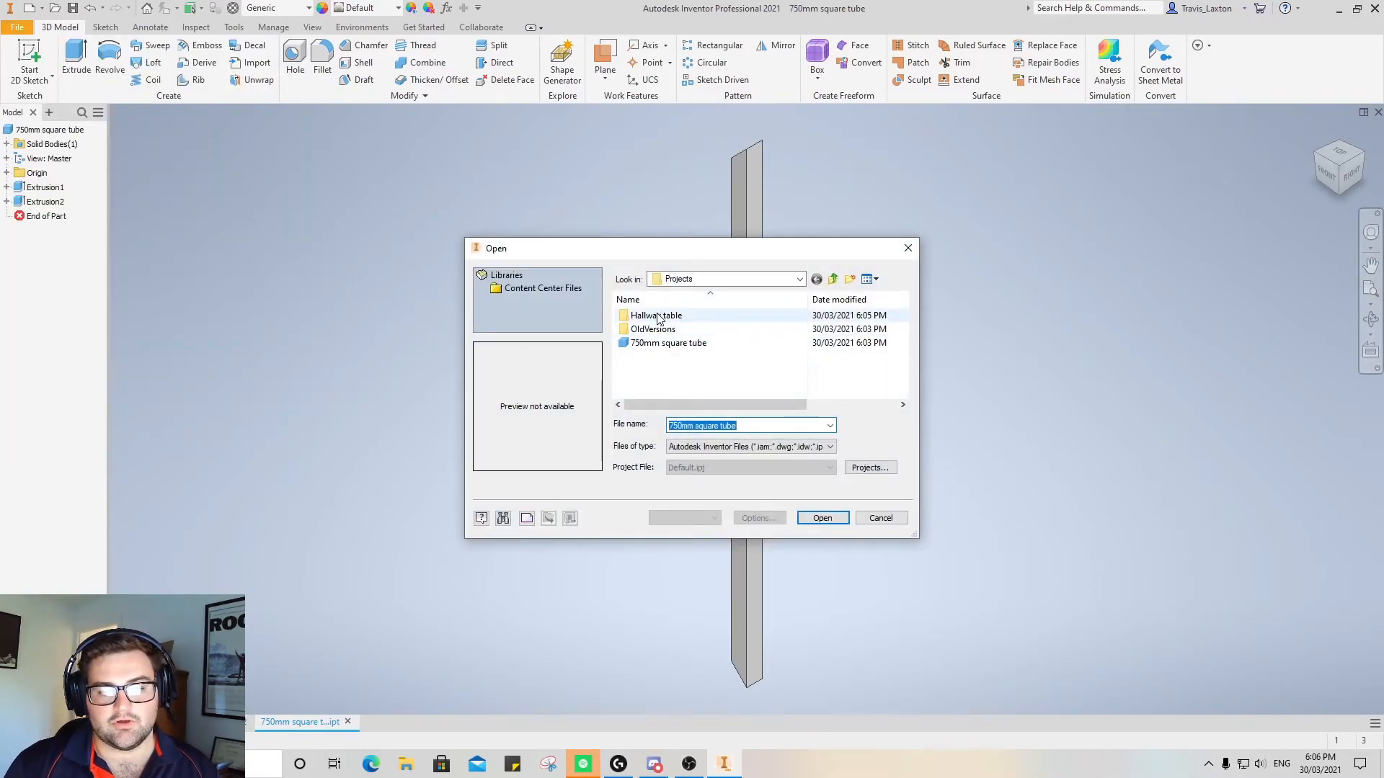
double_click(657, 319)
click(668, 316)
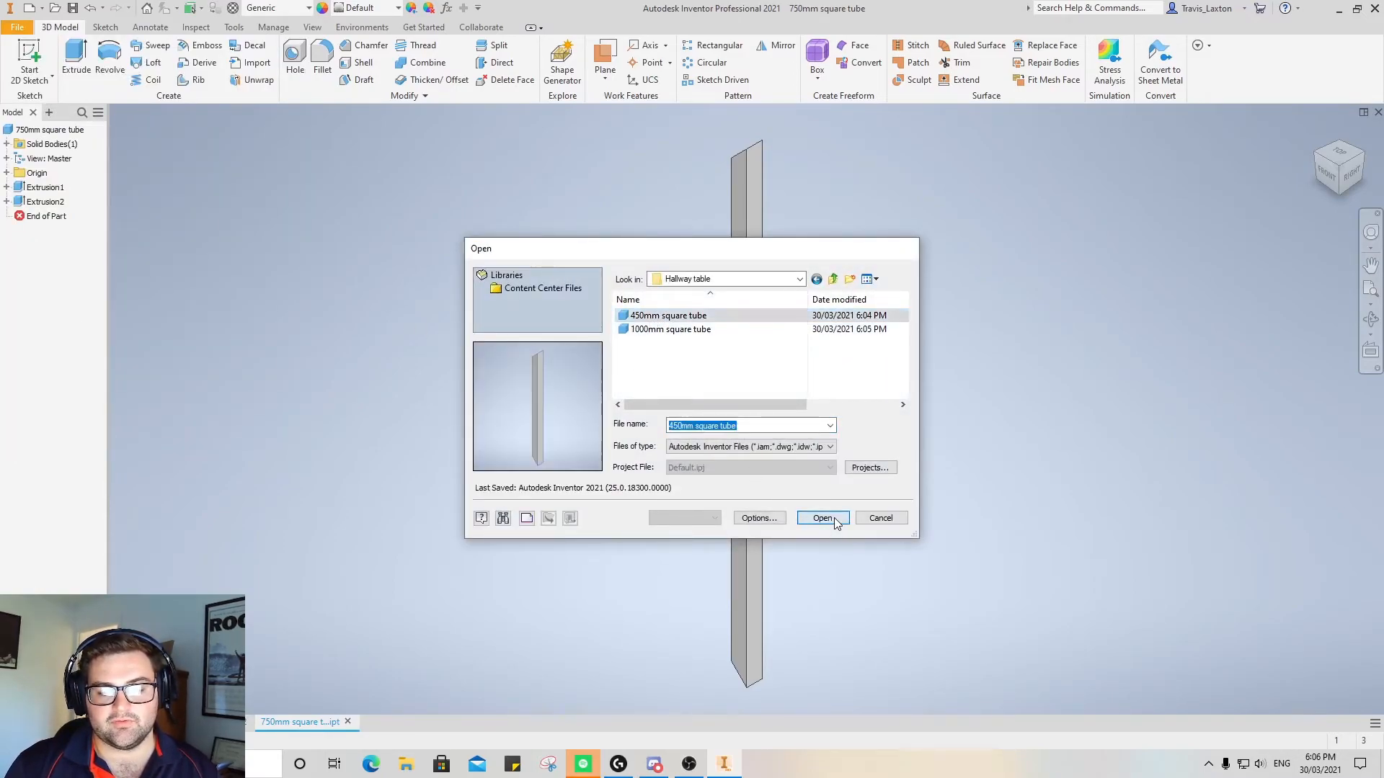
click(822, 518)
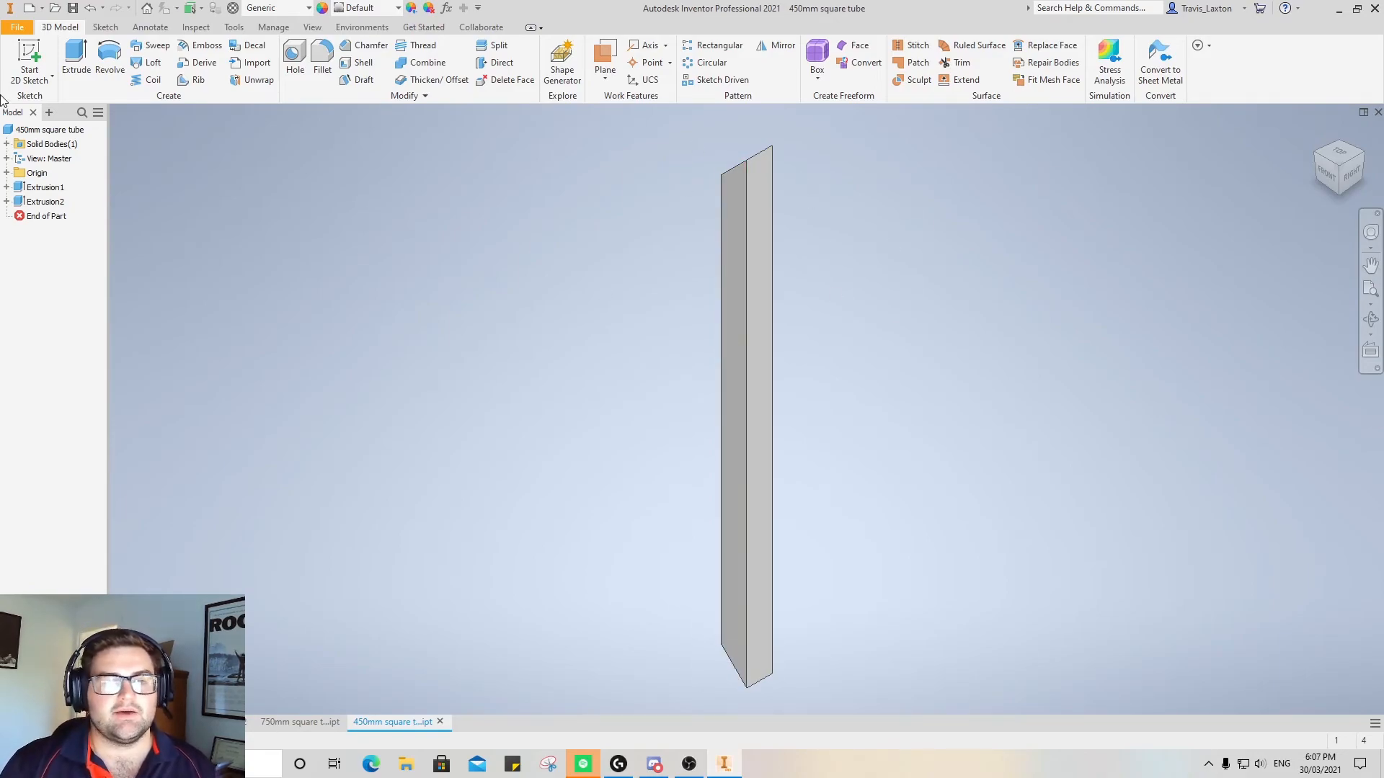
Assign the Steel material from the Inventor Material Library to the 450mm square tube
click(233, 27)
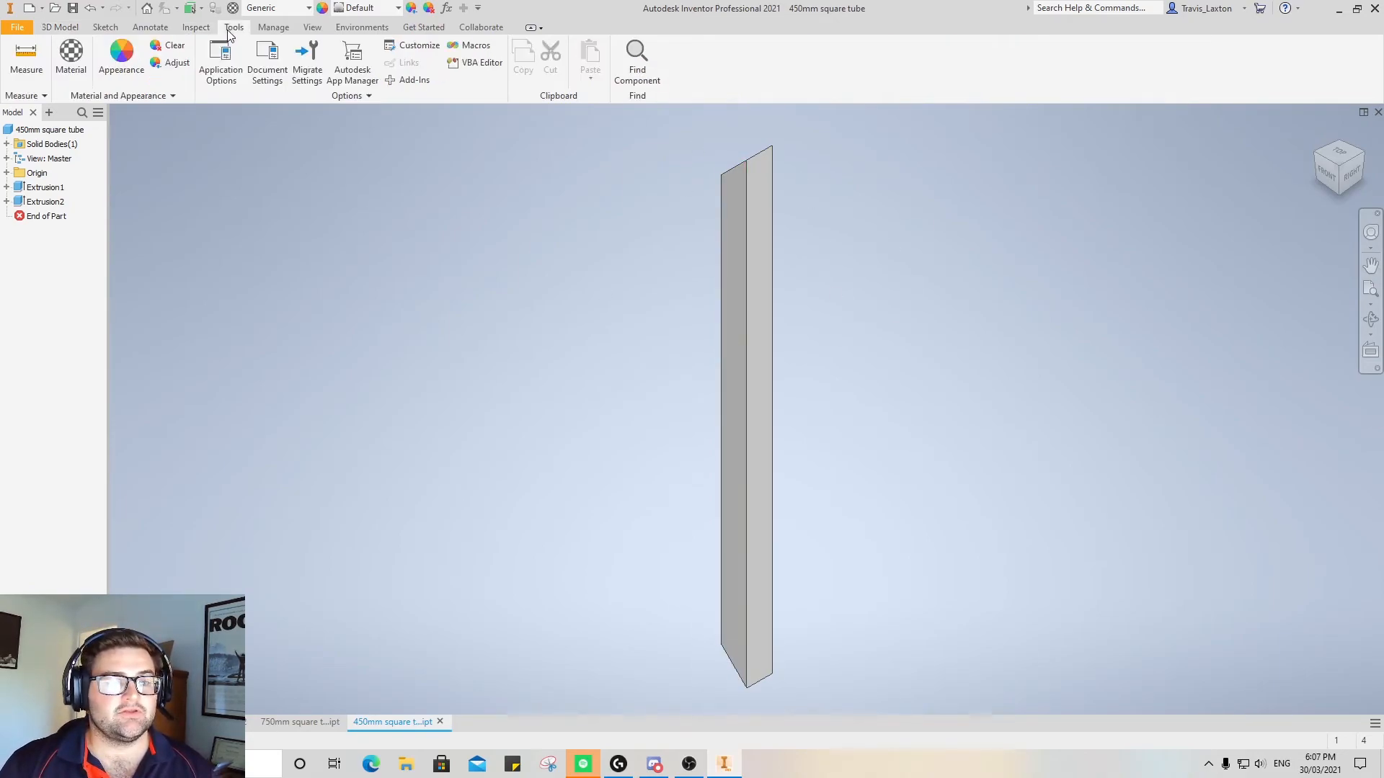
click(74, 78)
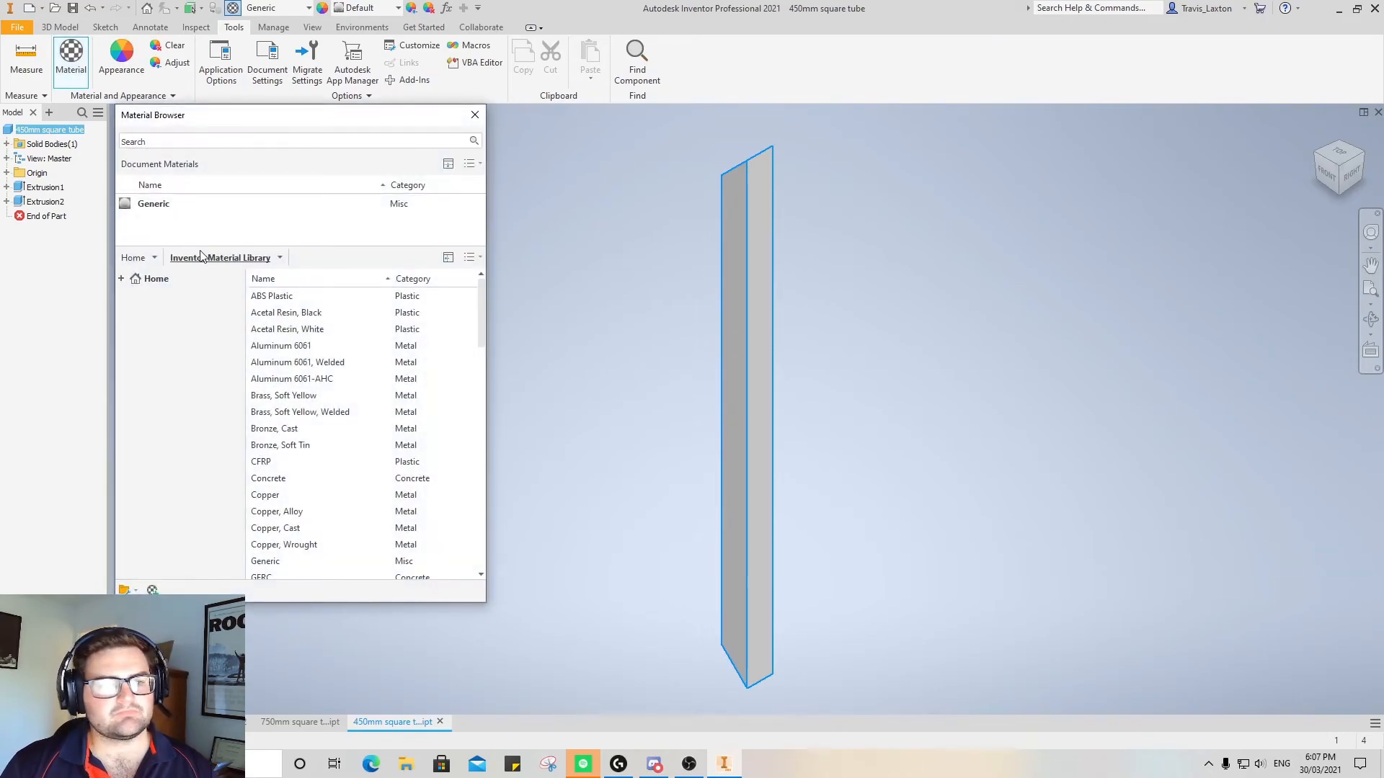
scroll(339, 402, down, 15)
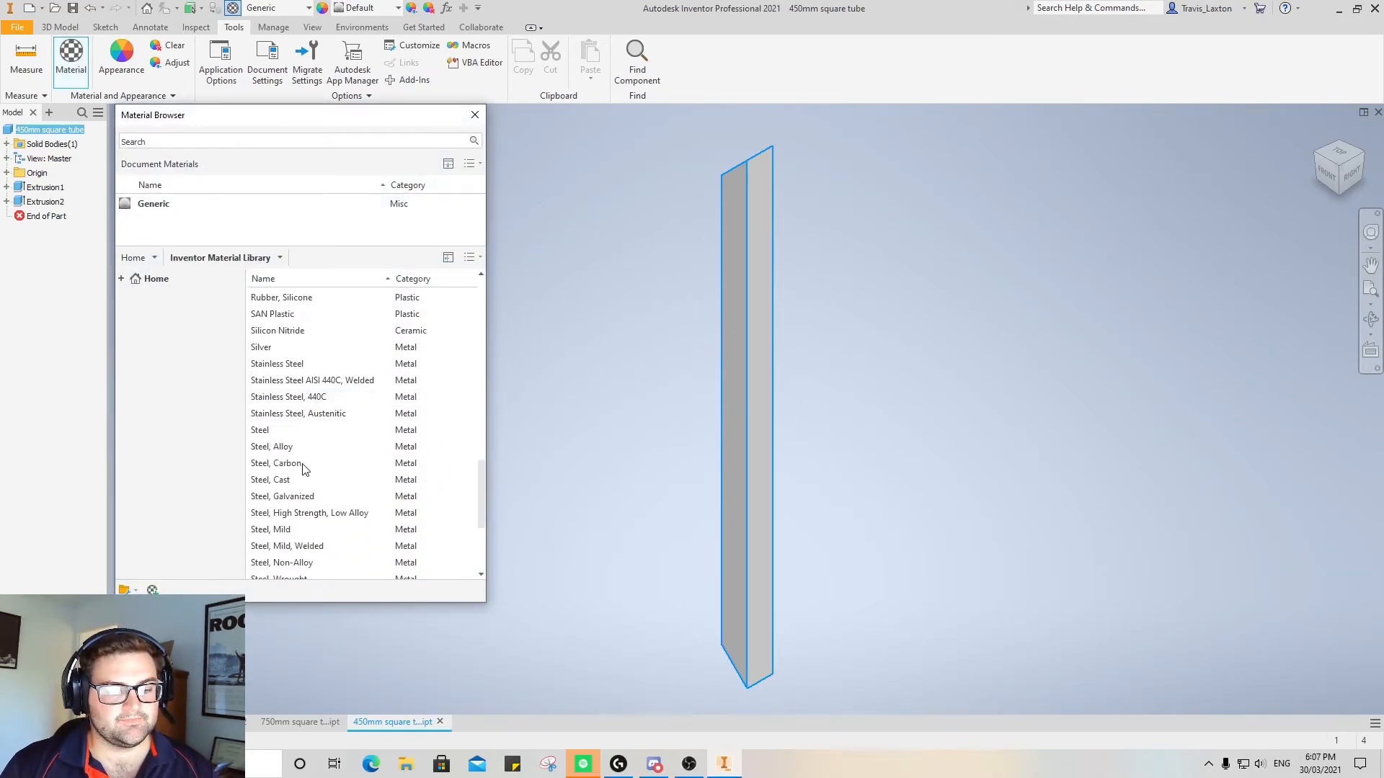
mouse_move(269, 432)
click(467, 431)
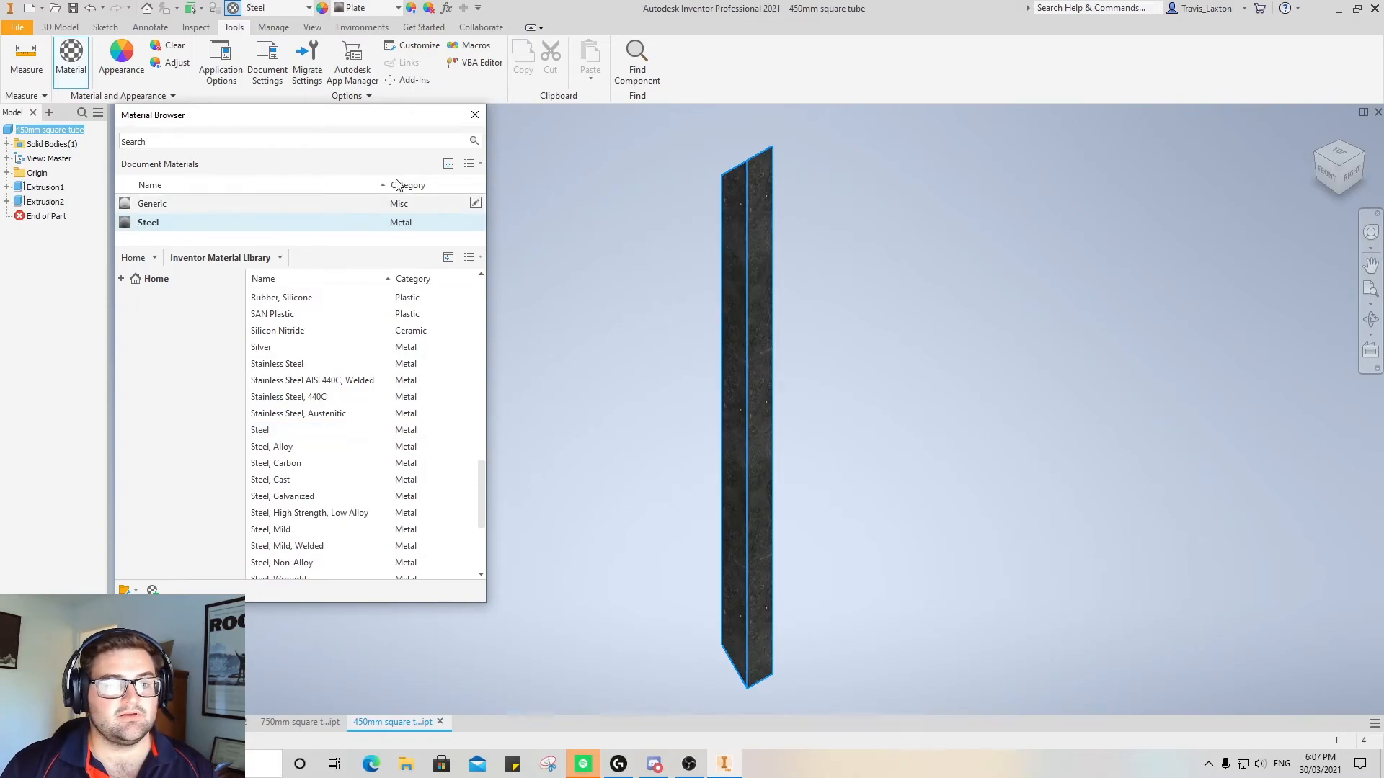
click(474, 114)
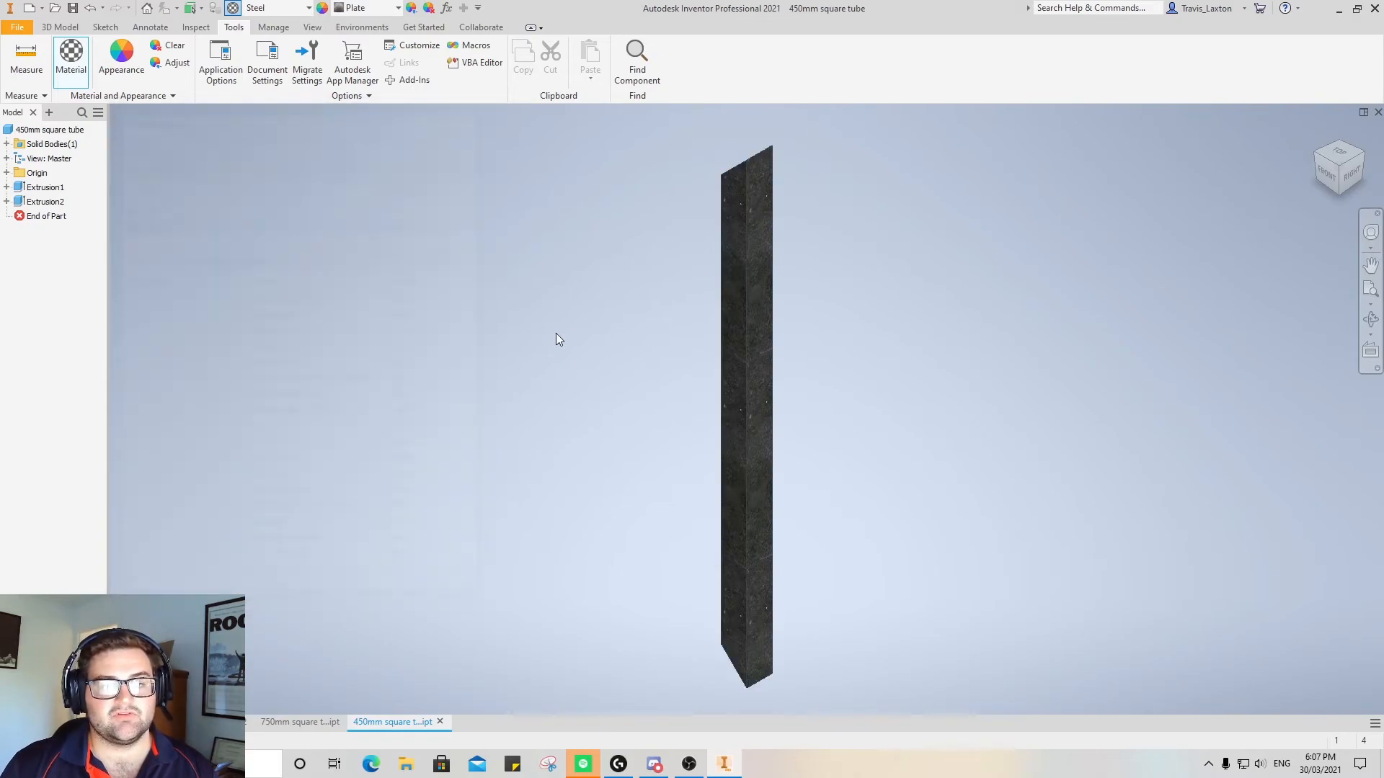
Switch to the 750mm square tube part and assign it the Steel material from the Inventor Material Library
click(284, 722)
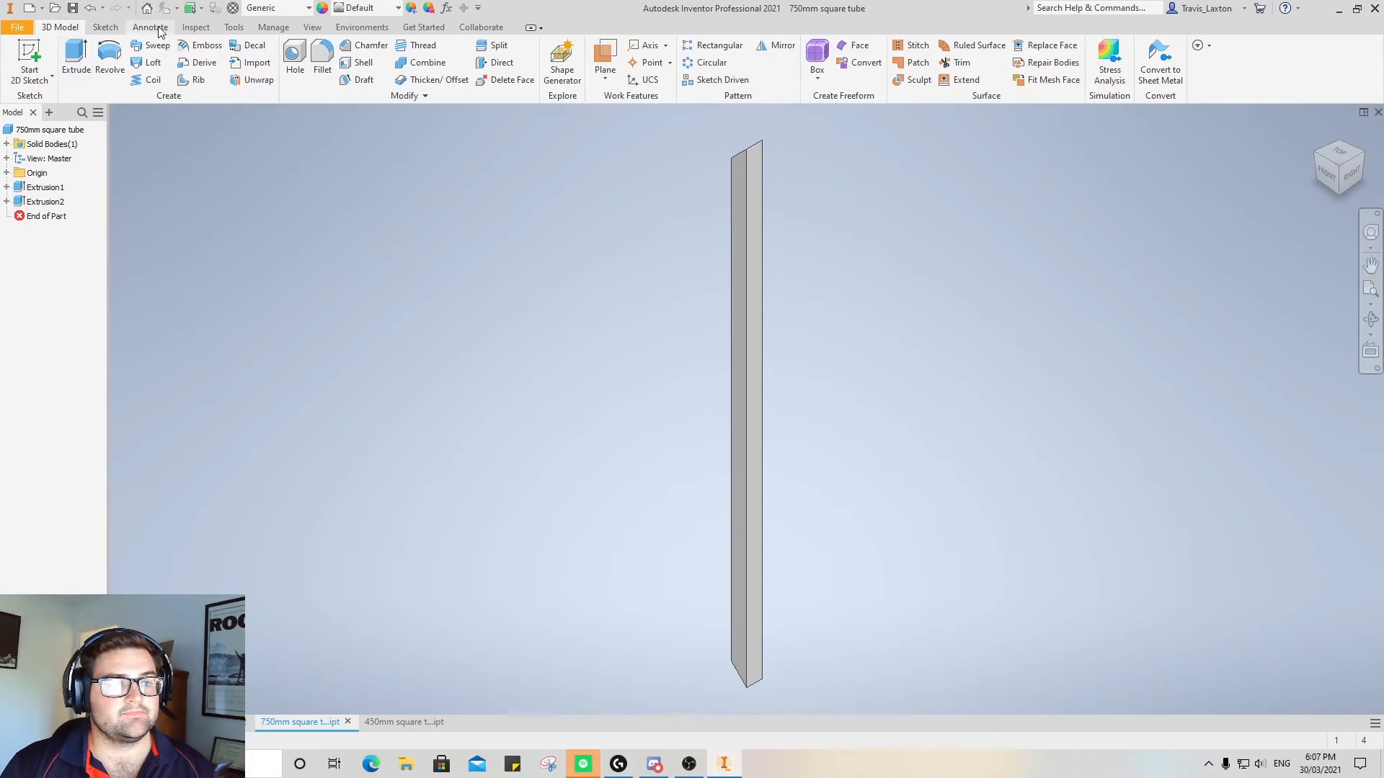
scroll(133, 83, down, 4)
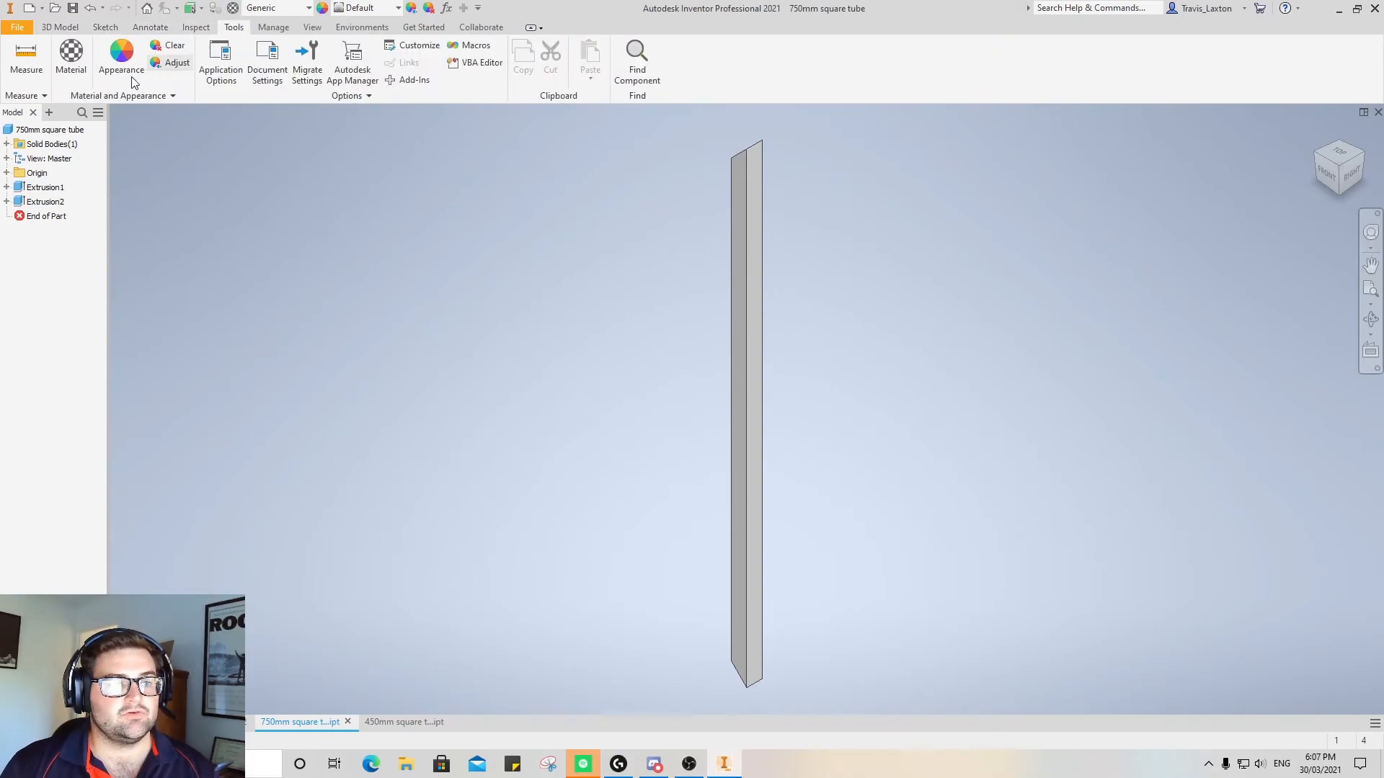
click(72, 76)
scroll(353, 433, down, 12)
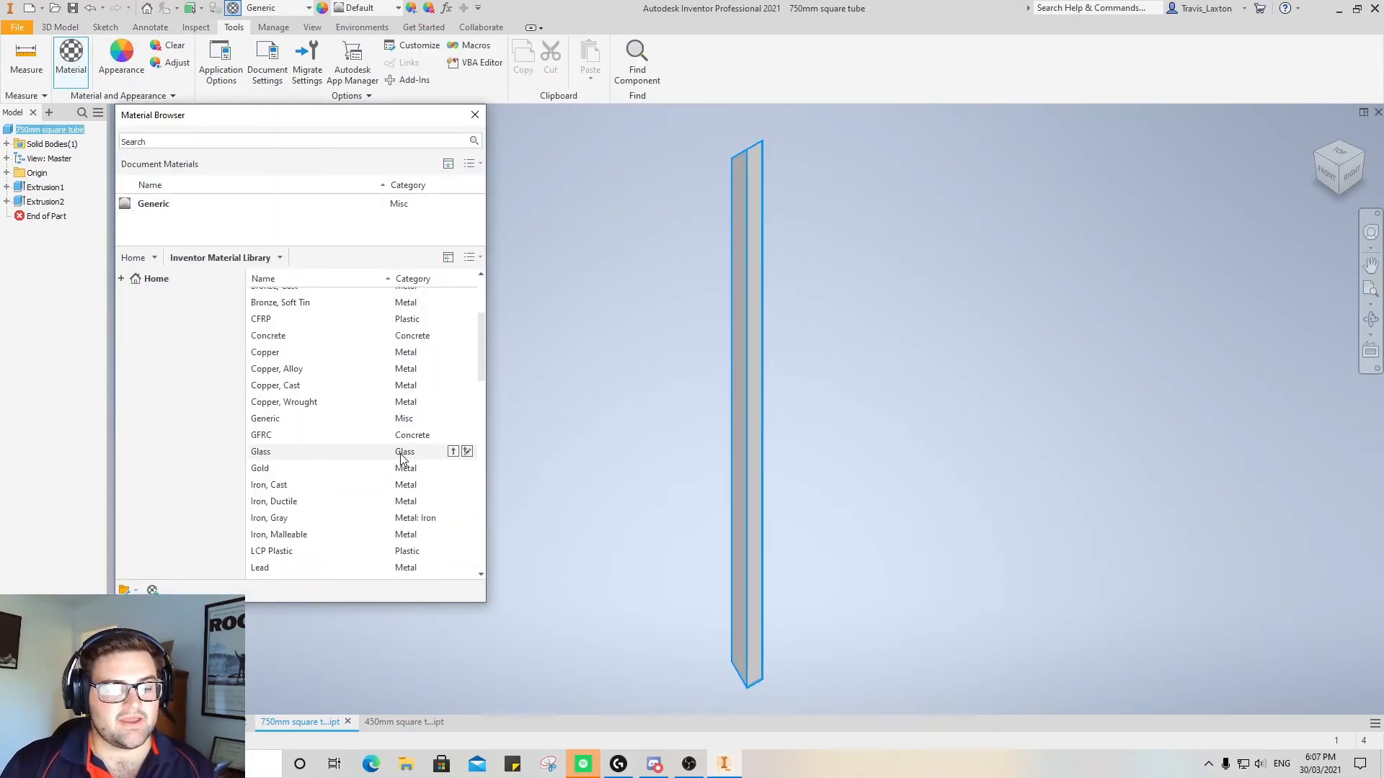
scroll(375, 451, down, 1)
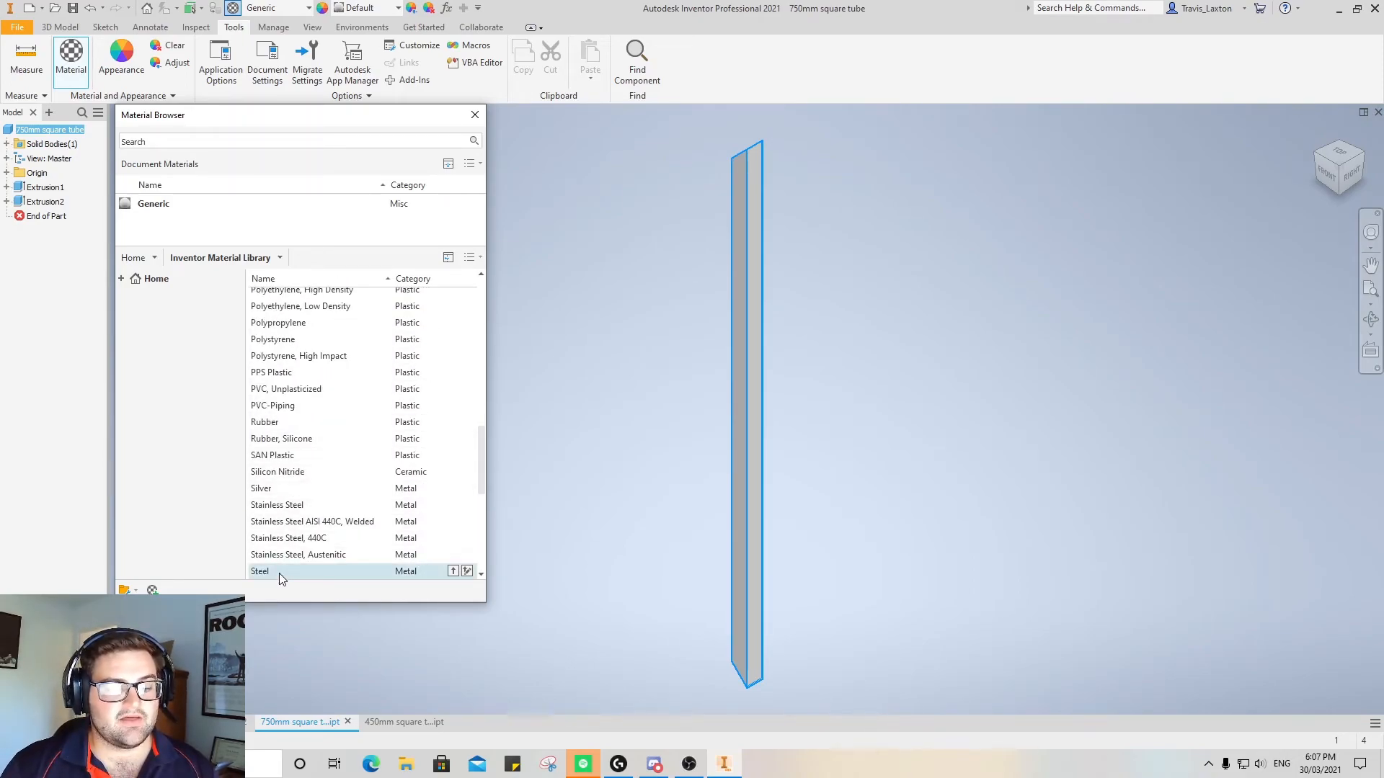
click(425, 571)
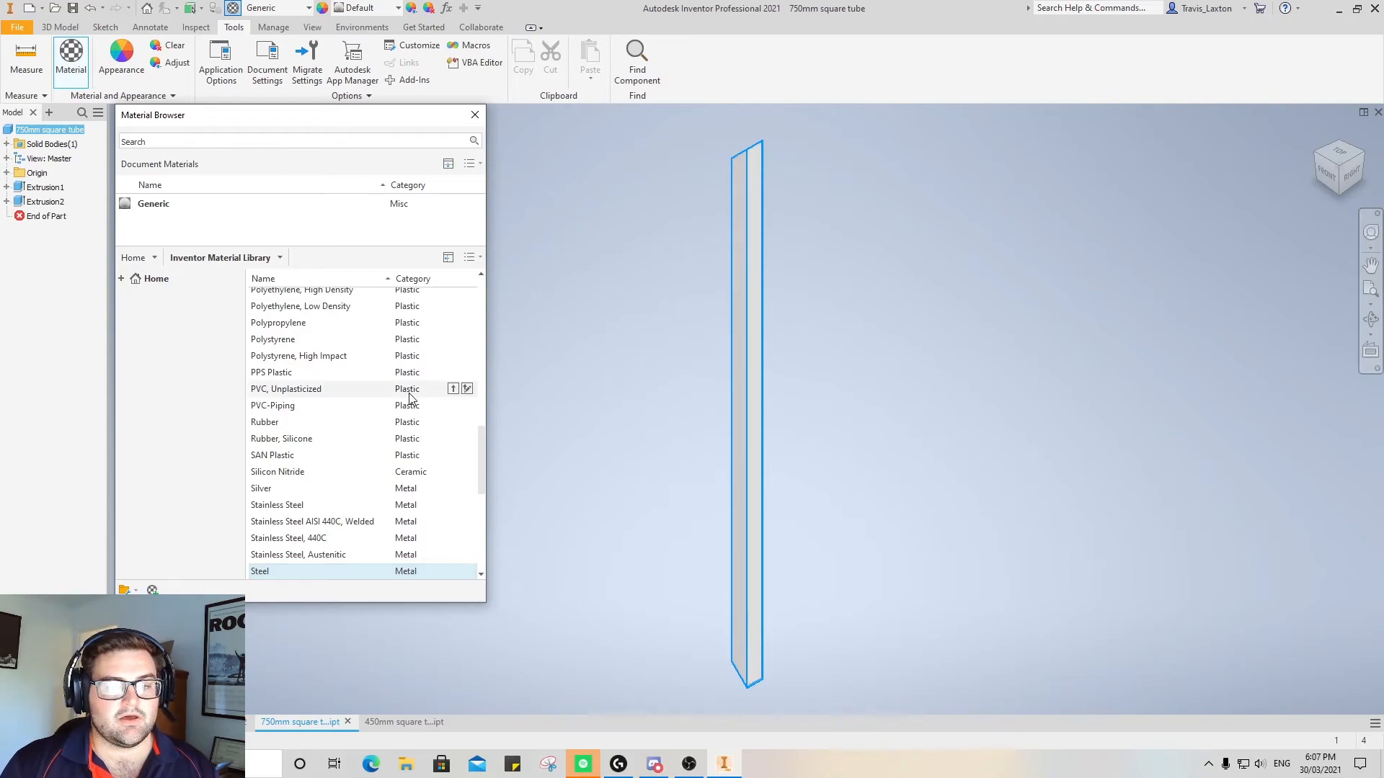
click(453, 570)
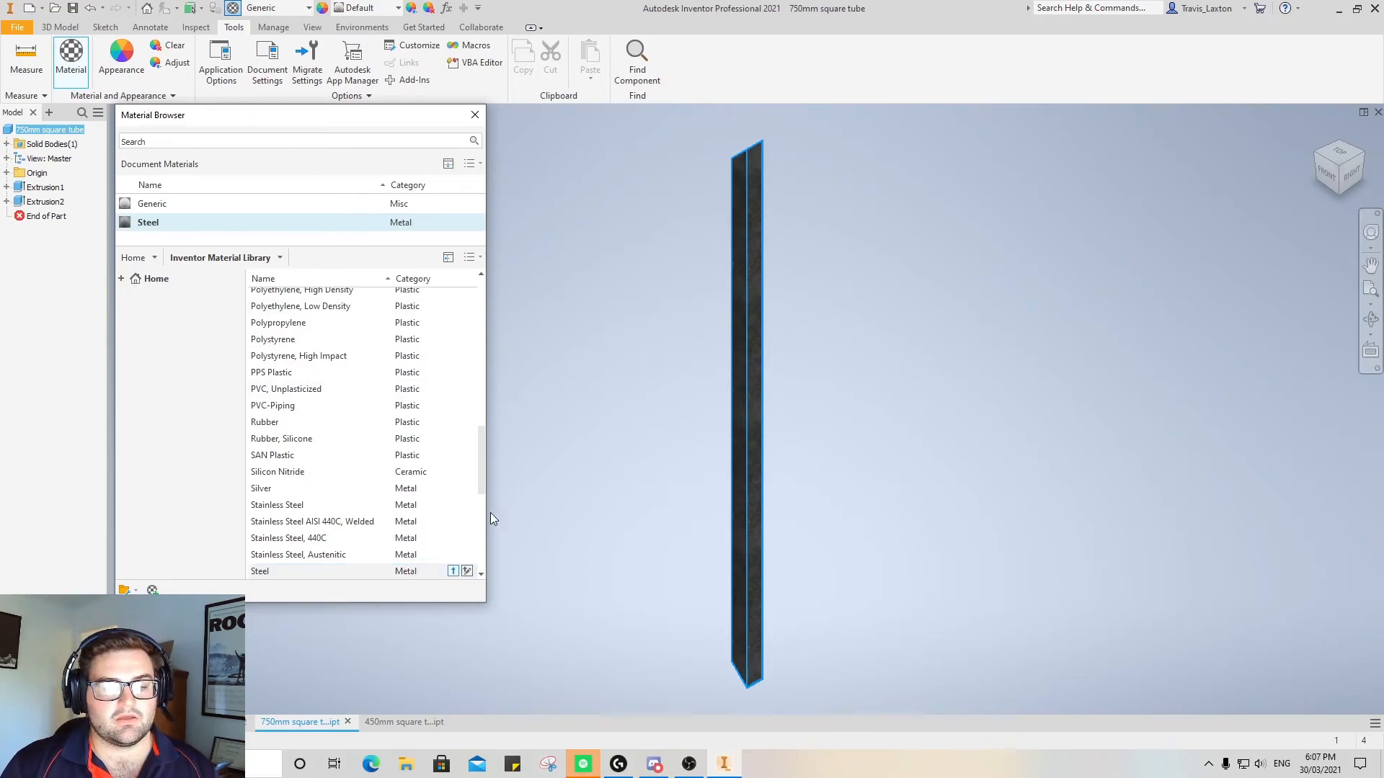
click(474, 115)
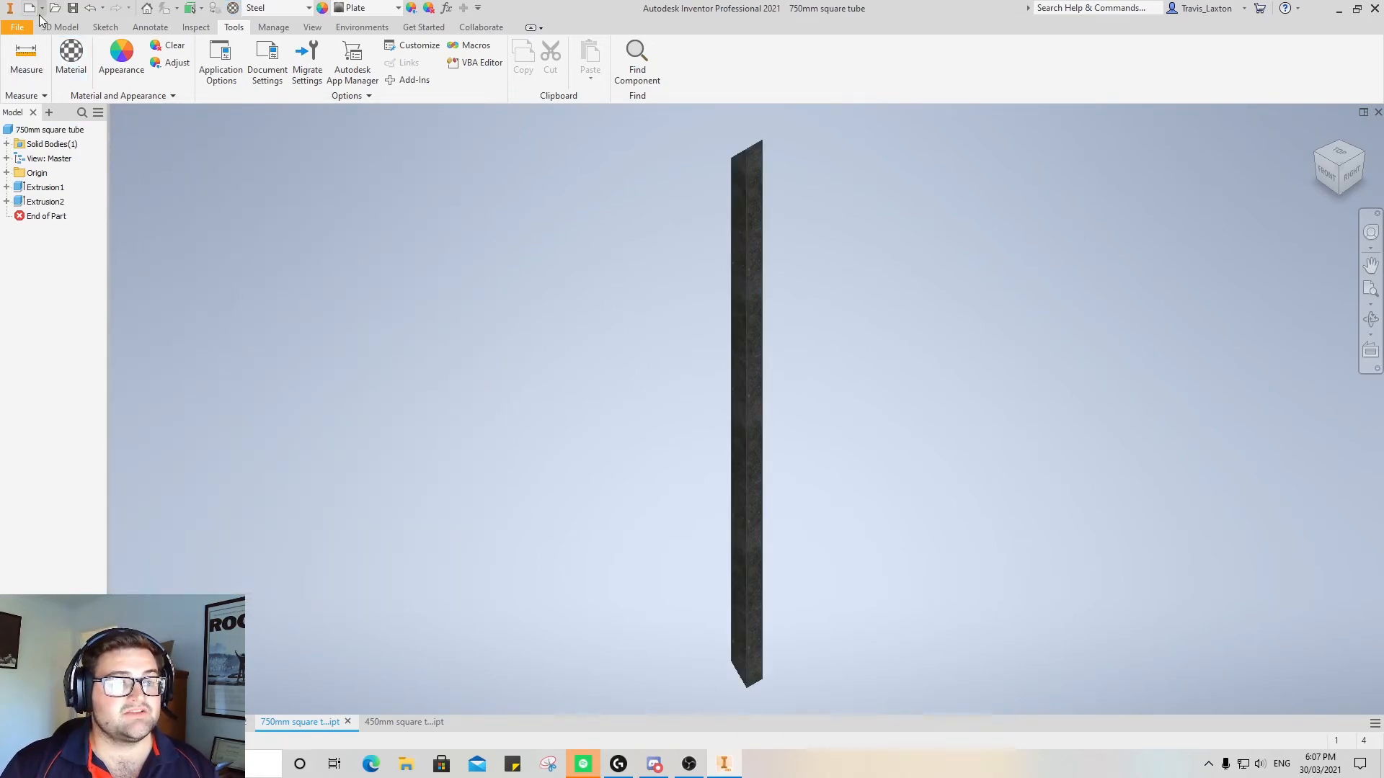
Switch to the unsaved board part and assign it the Wood (Birch) material from the Inventor Material Library
click(404, 721)
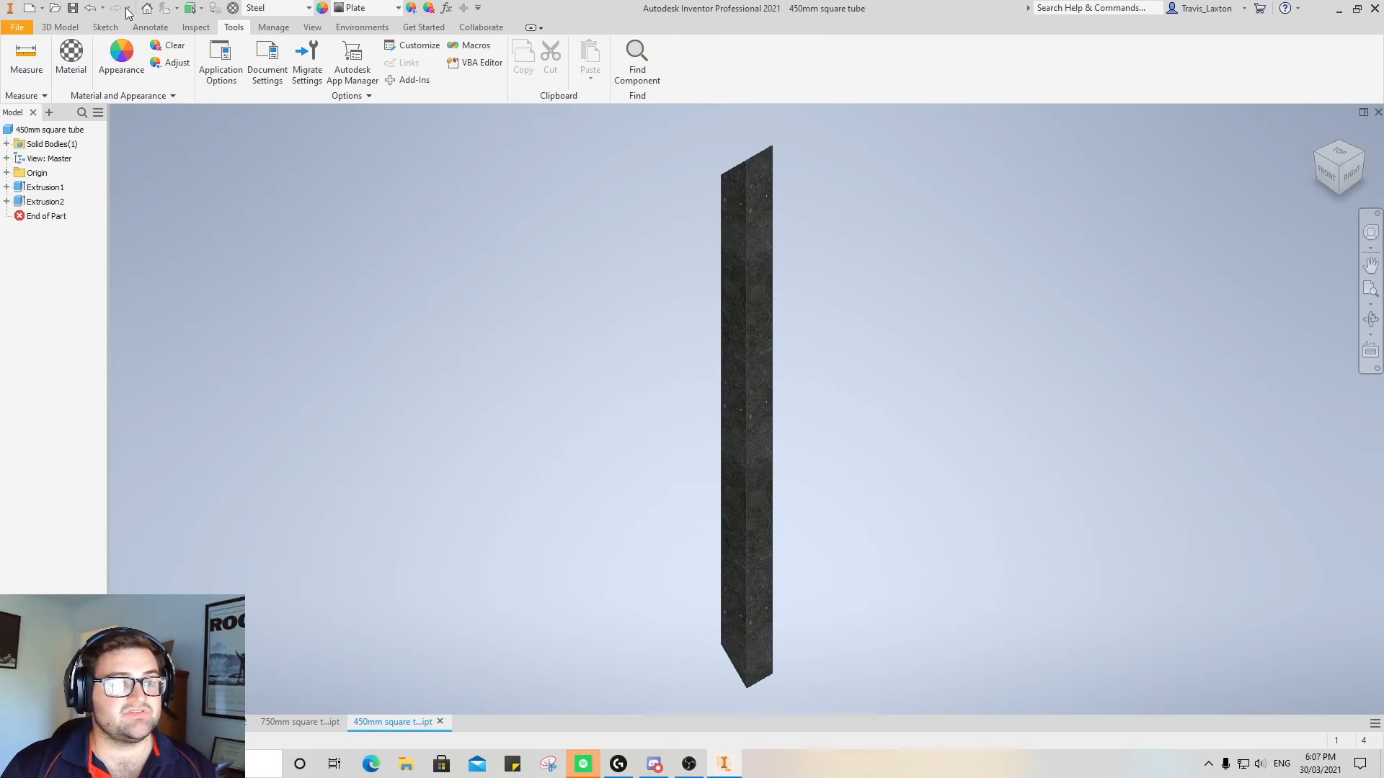
click(241, 721)
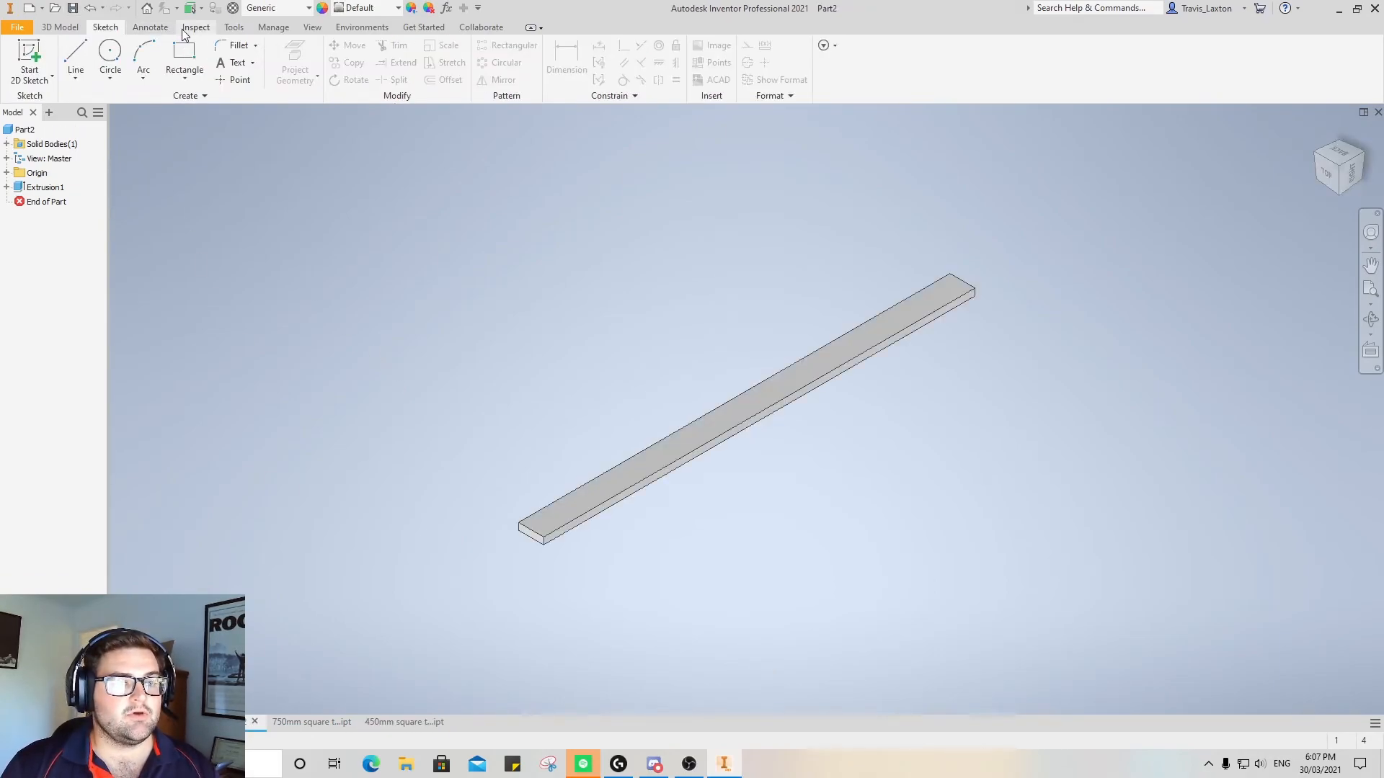
click(233, 26)
click(70, 54)
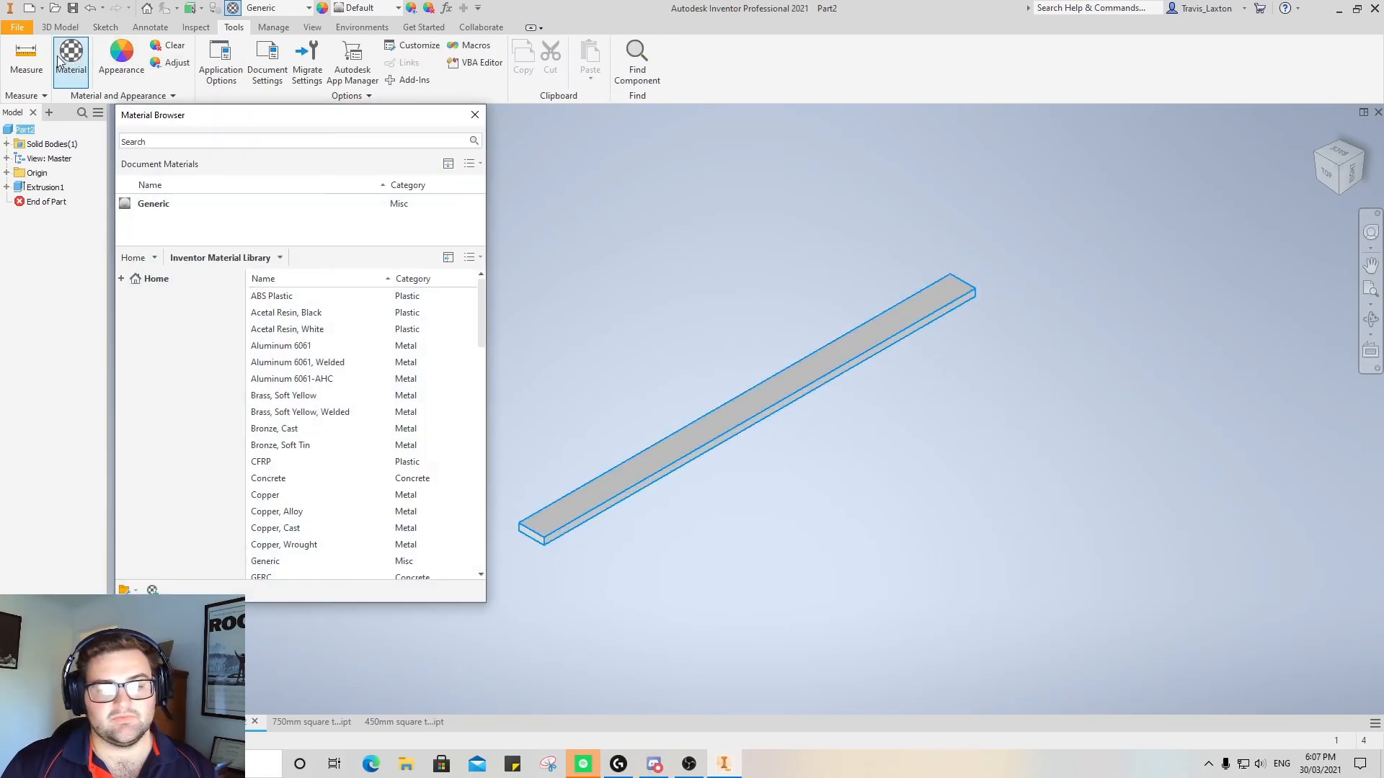
scroll(380, 426, down, 20)
scroll(298, 408, down, 1)
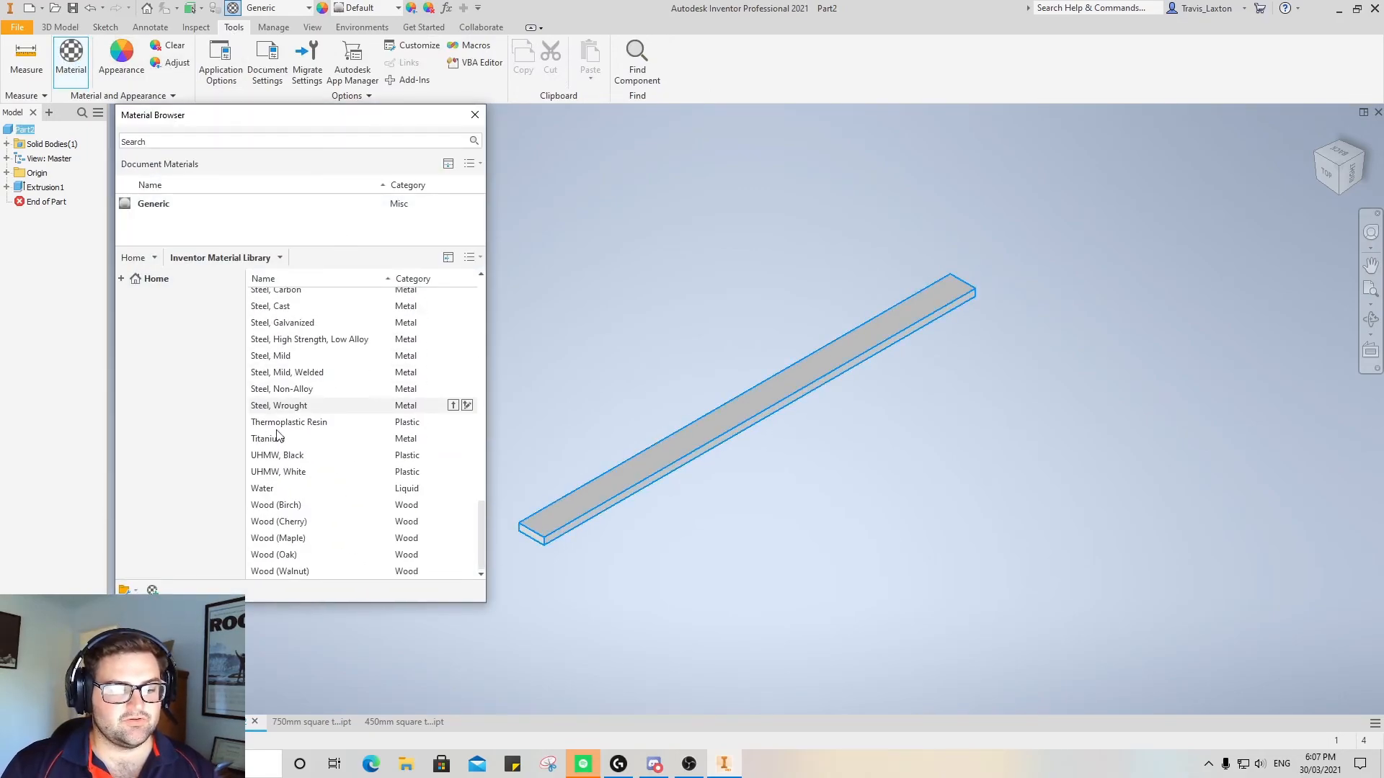
double_click(275, 508)
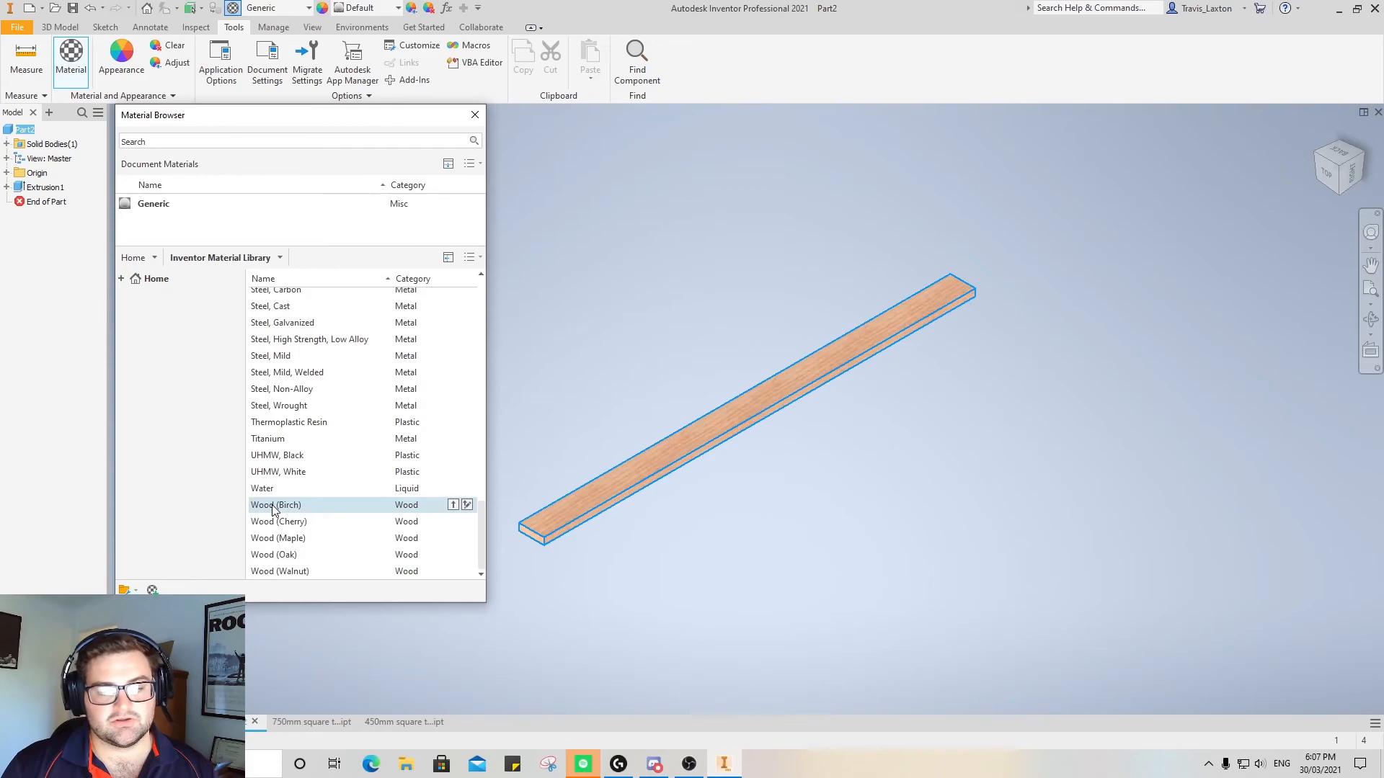
click(453, 505)
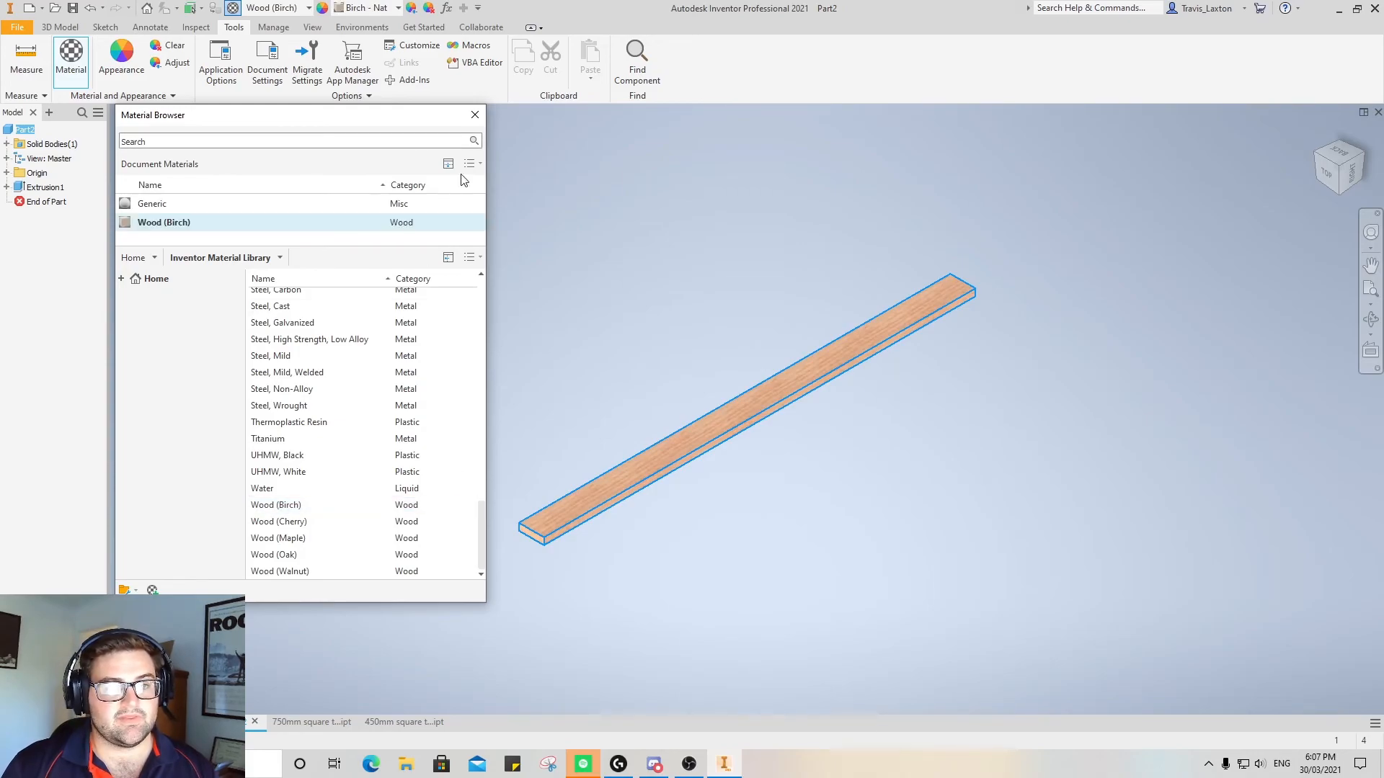
click(475, 114)
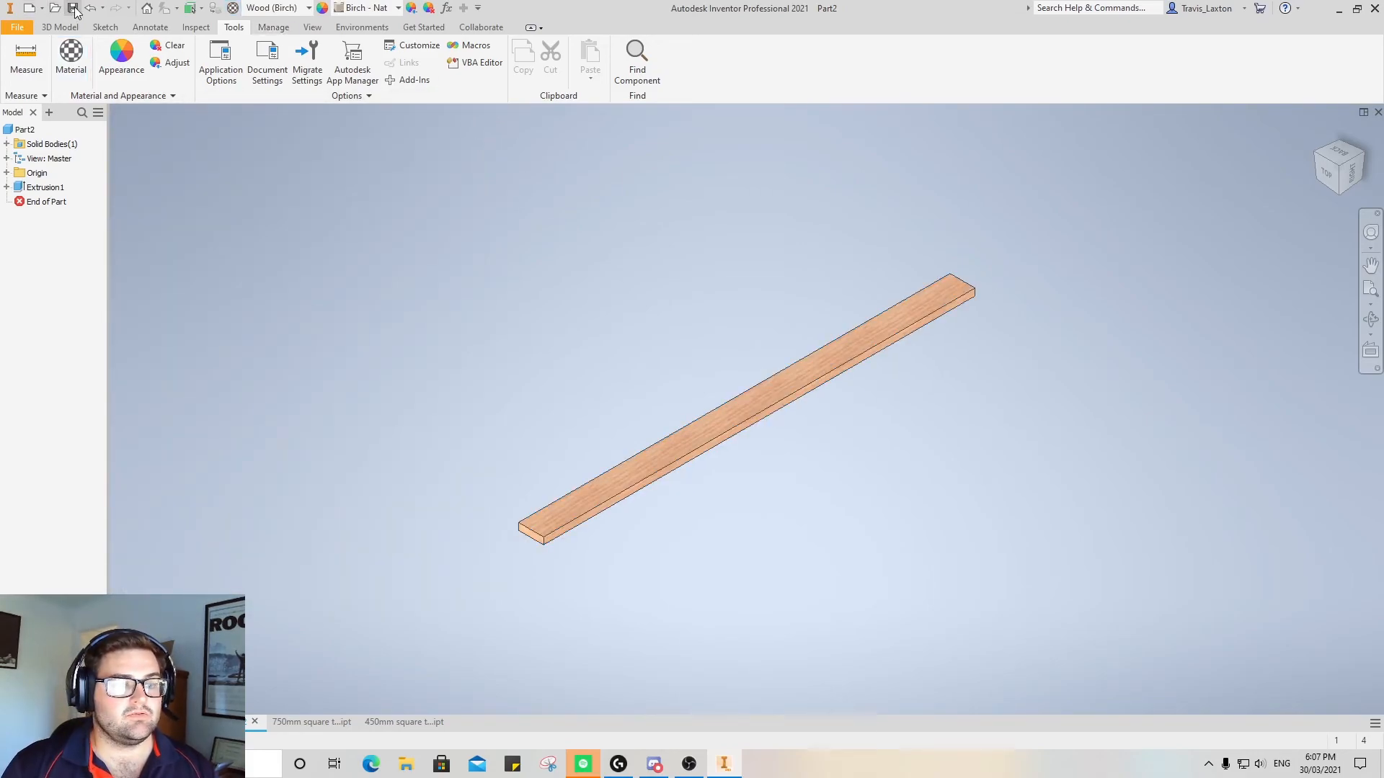
Save the board part as "Pine 70x19x1200" in the Hallway table folder
click(73, 9)
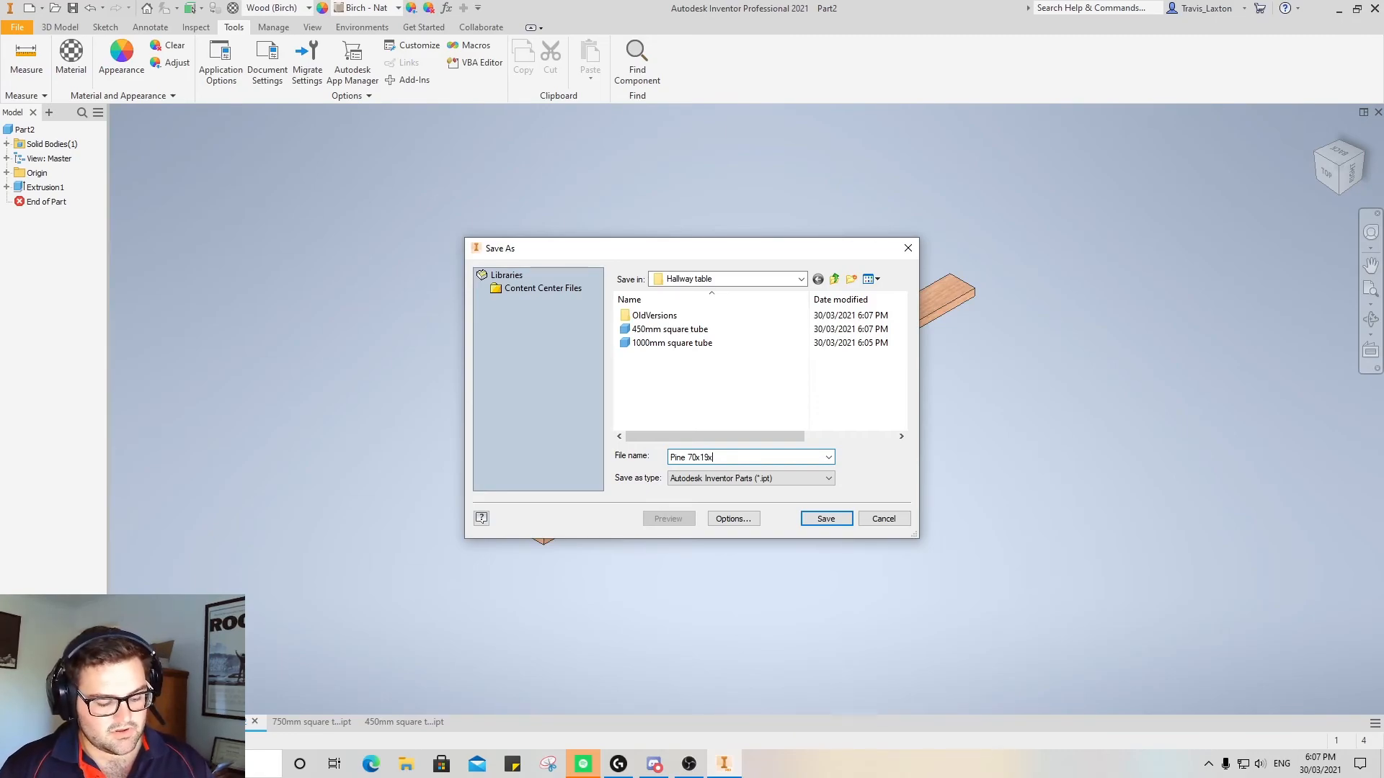
click(820, 520)
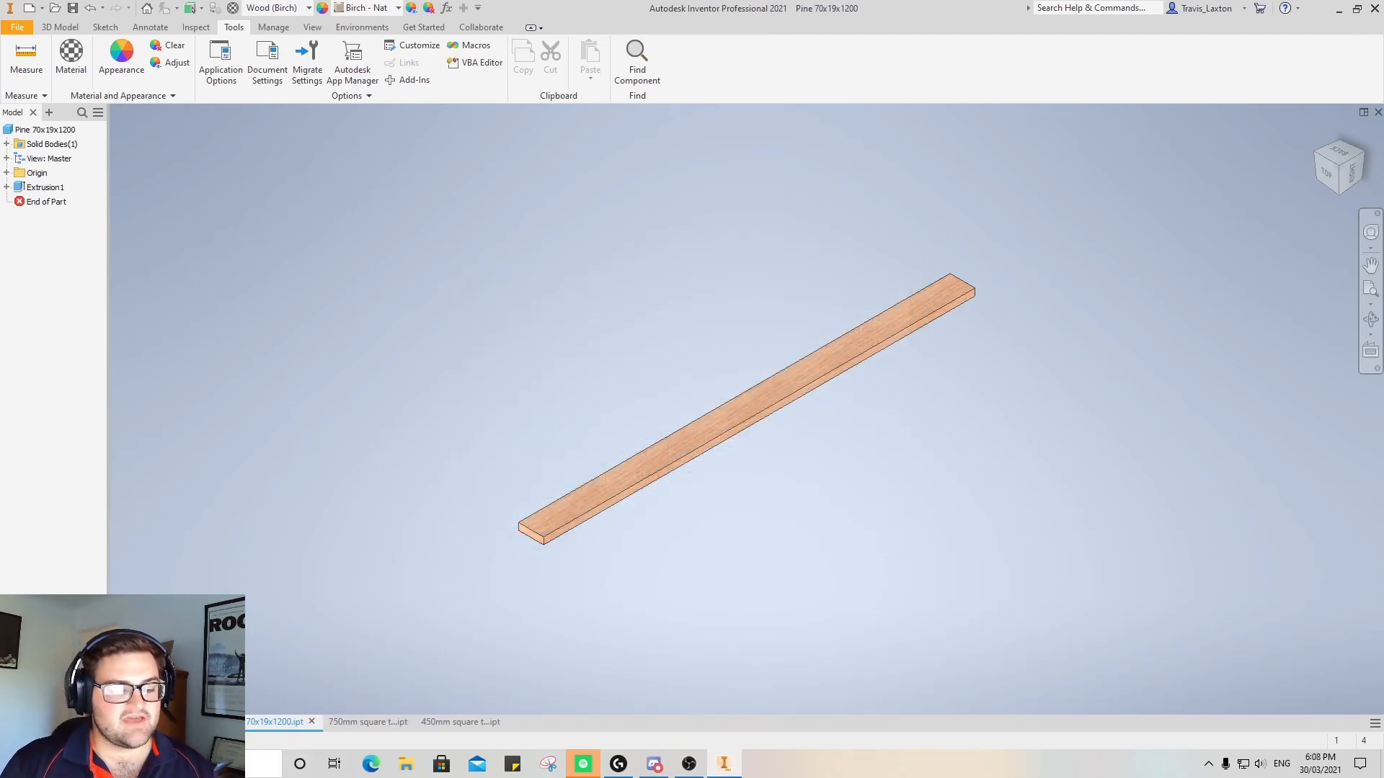
Switch to the 1000mm square tube part and assign it the Steel material from the Inventor Material Library
click(176, 722)
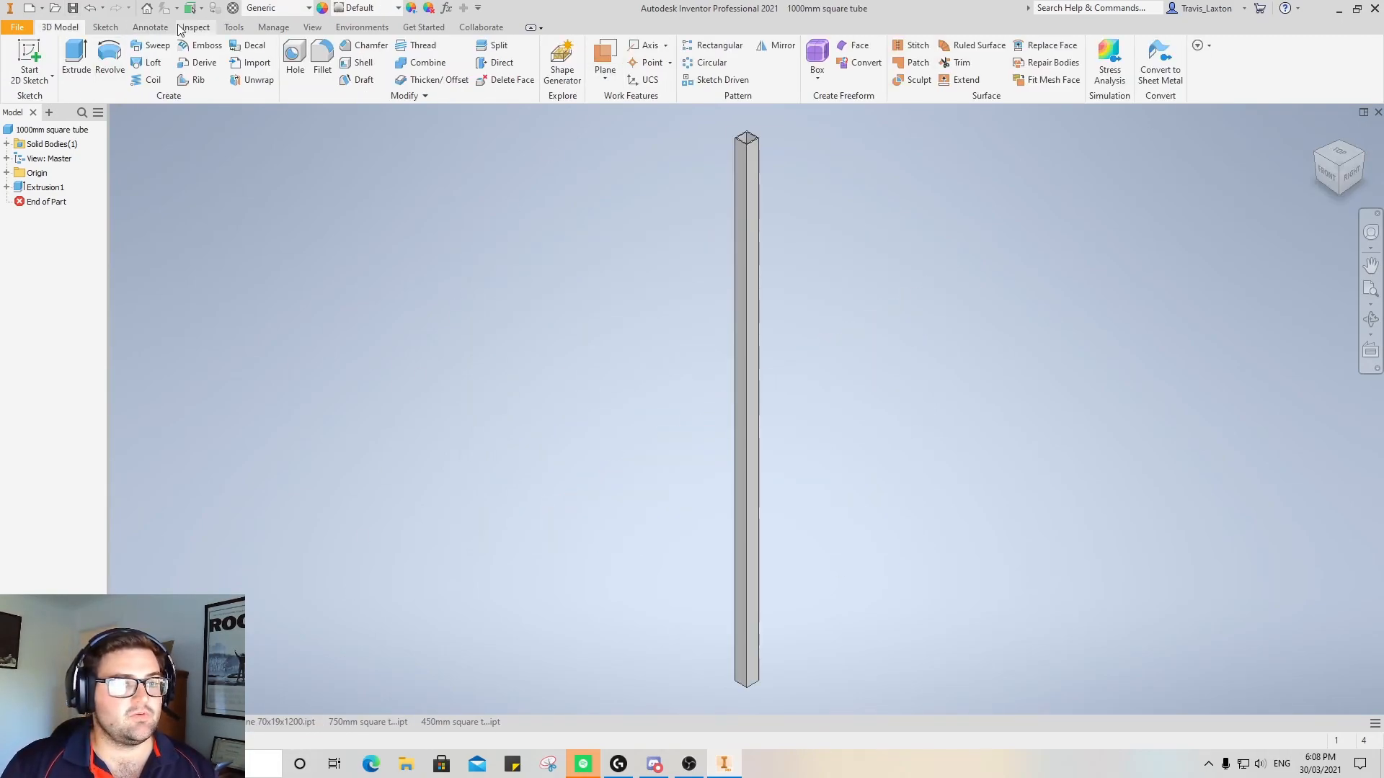
click(157, 31)
click(206, 32)
click(232, 32)
click(72, 61)
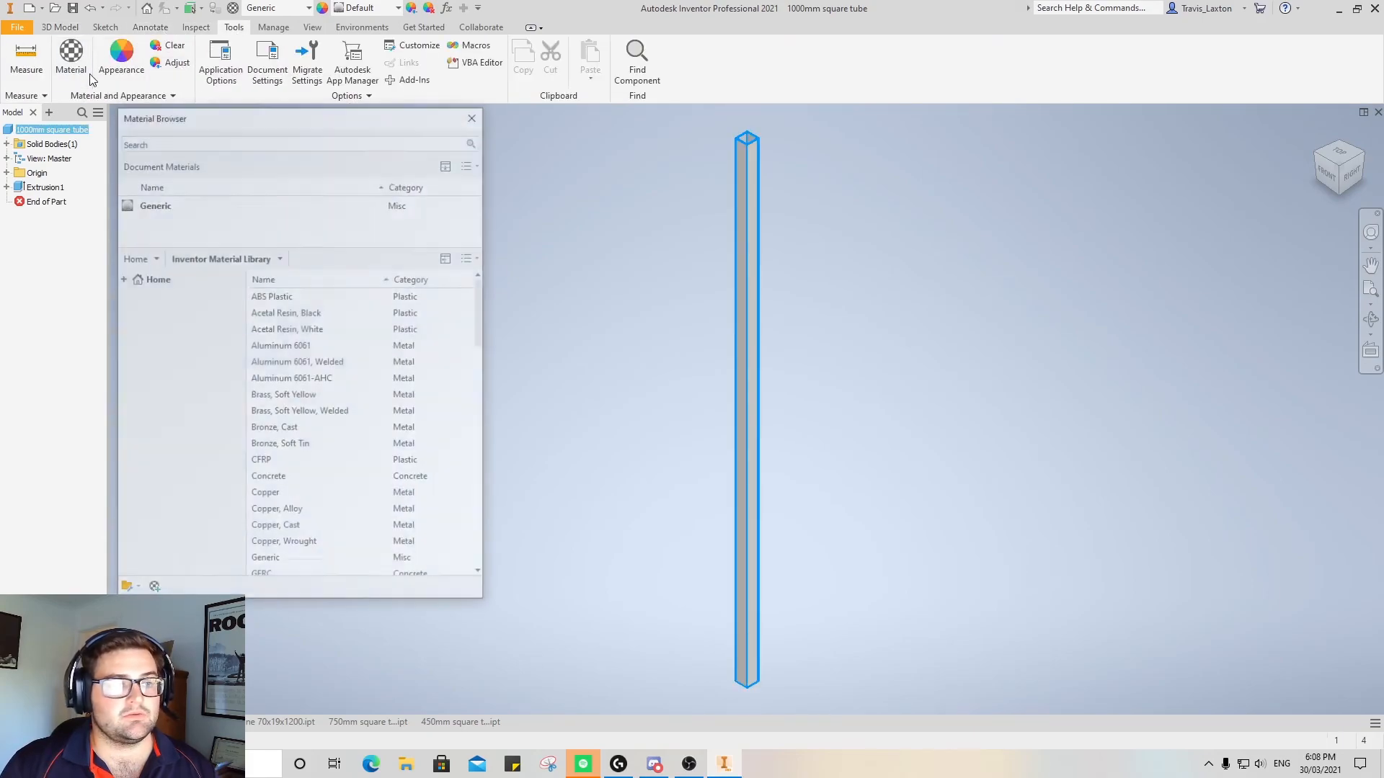
drag(485, 322, 486, 506)
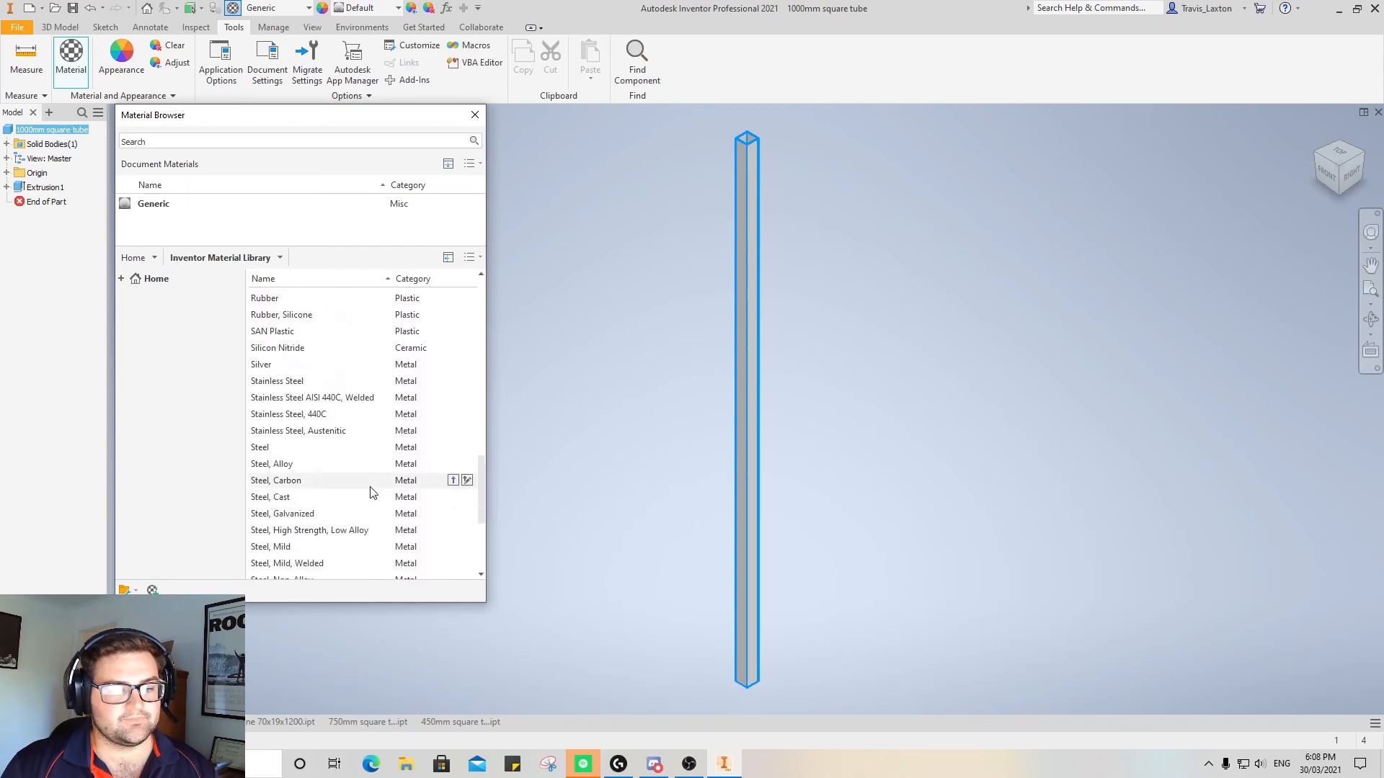
click(453, 447)
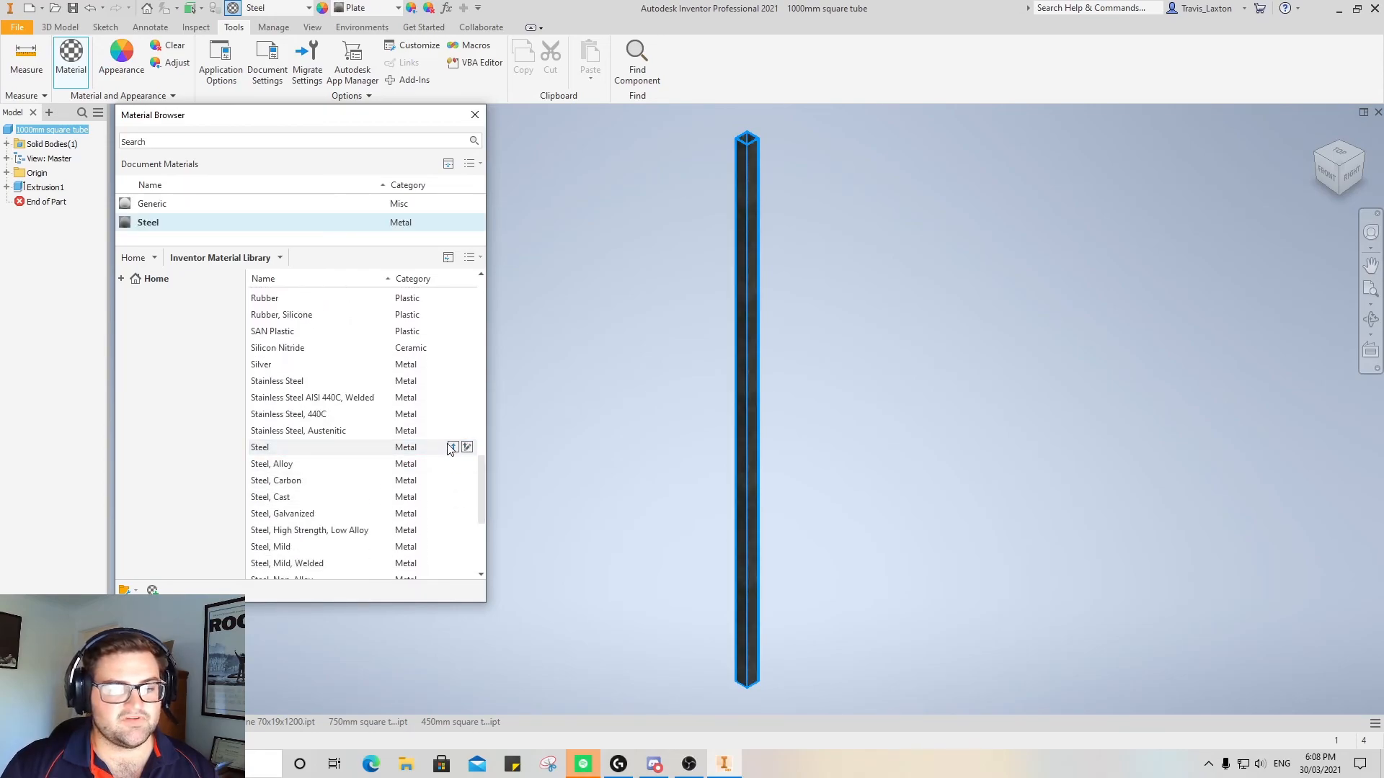
click(475, 115)
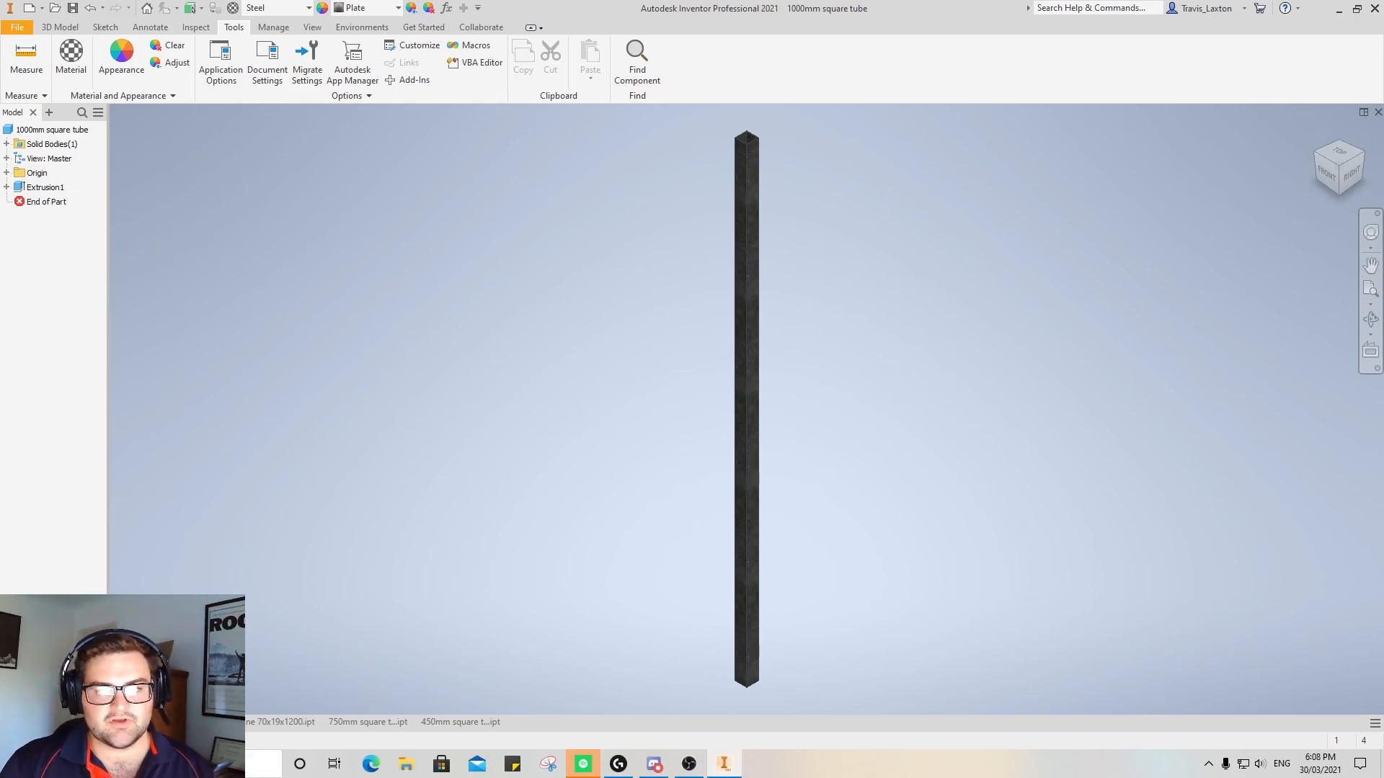
Review the pine board, 750mm square tube and 450mm square tube parts in turn
click(267, 721)
click(379, 723)
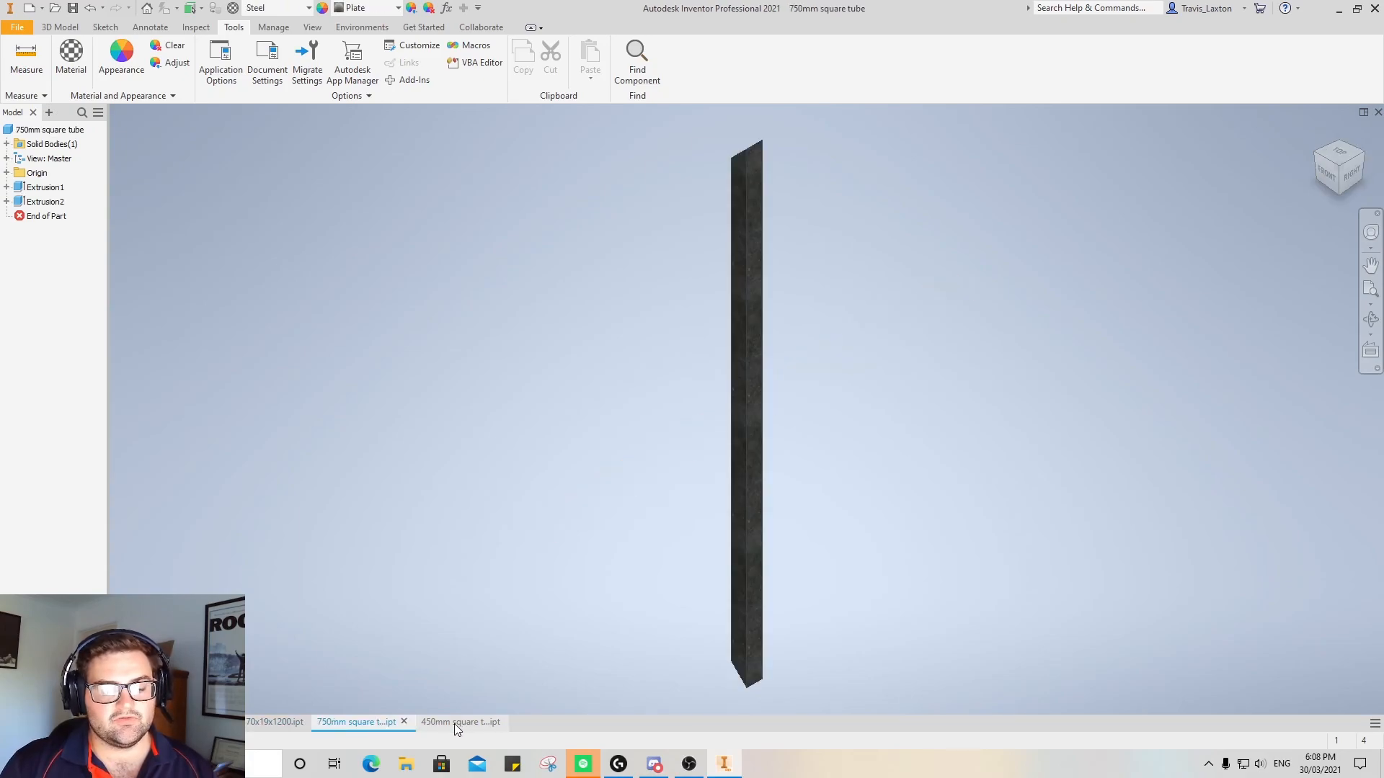
click(454, 724)
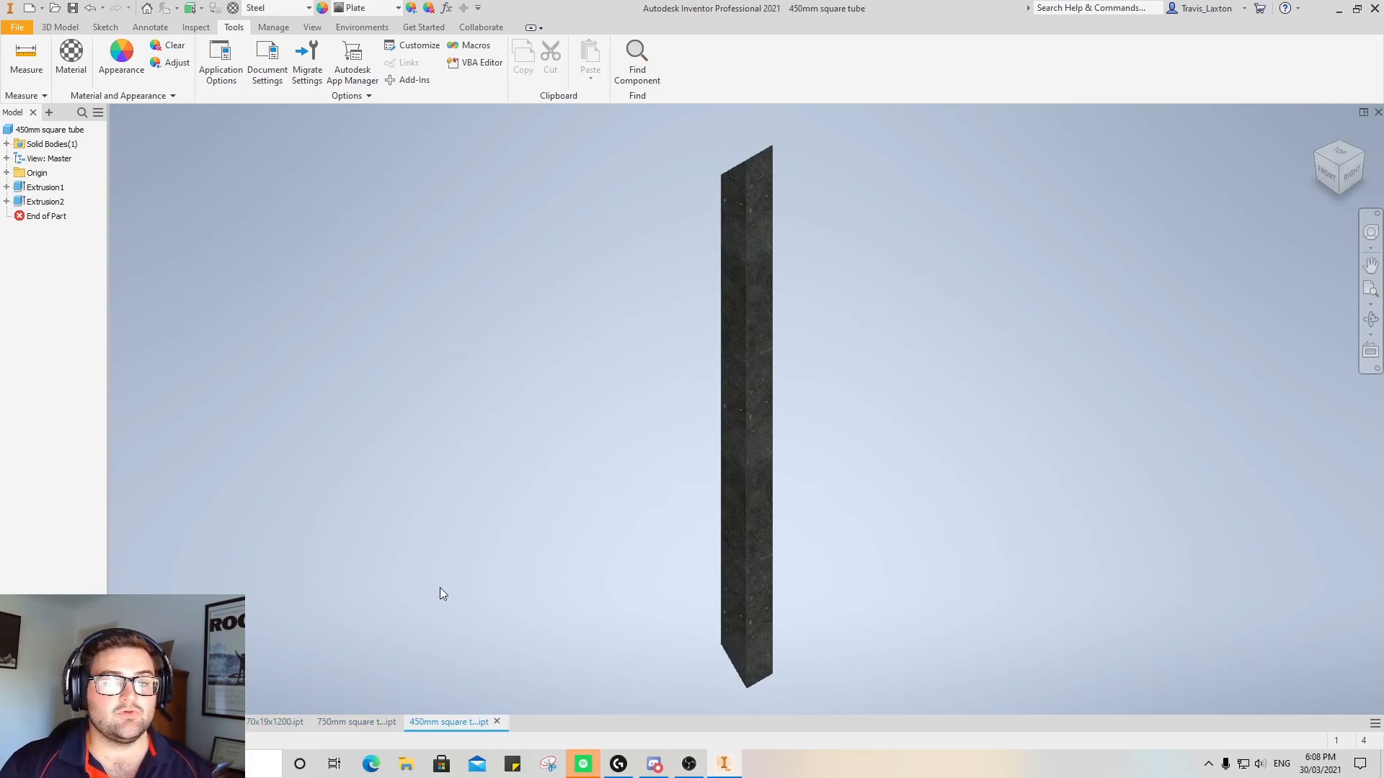